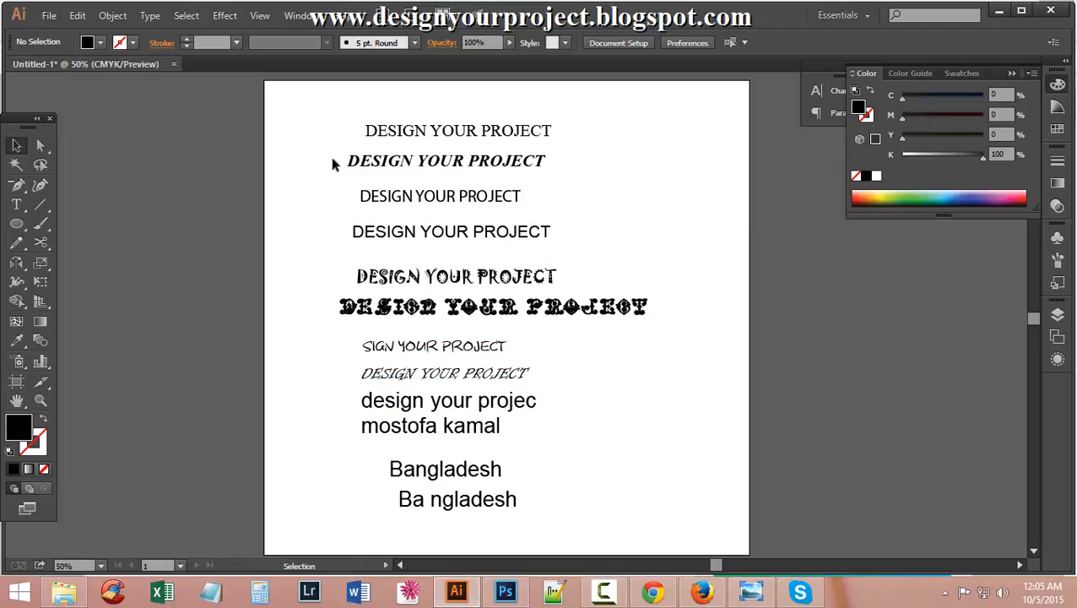
Select the first two DESIGN YOUR PROJECT lines and zoom the artboard to 150%.
left_click(460, 135)
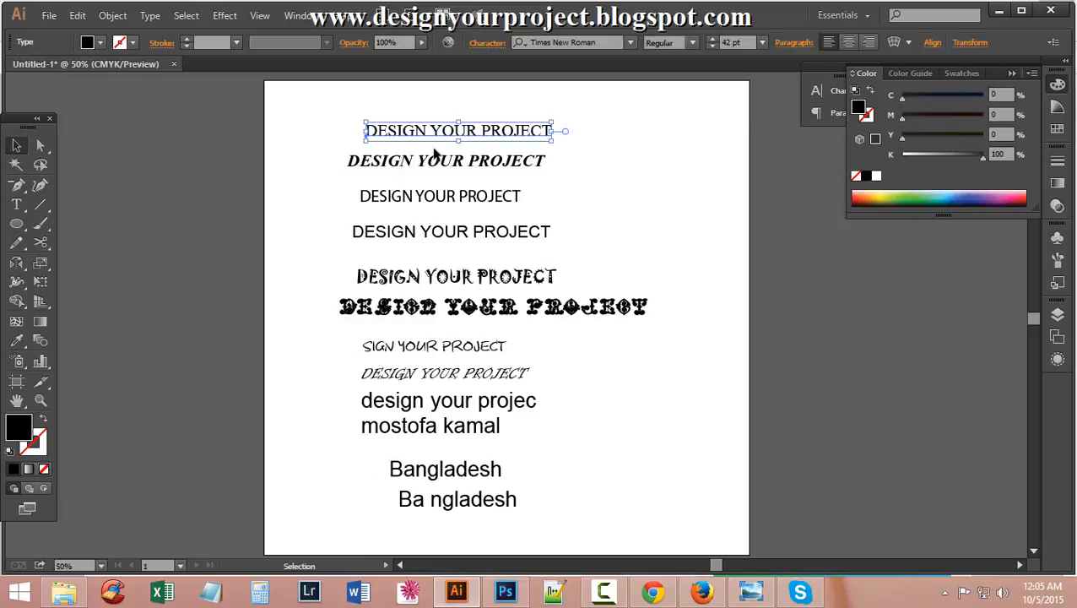
left_click(430, 166)
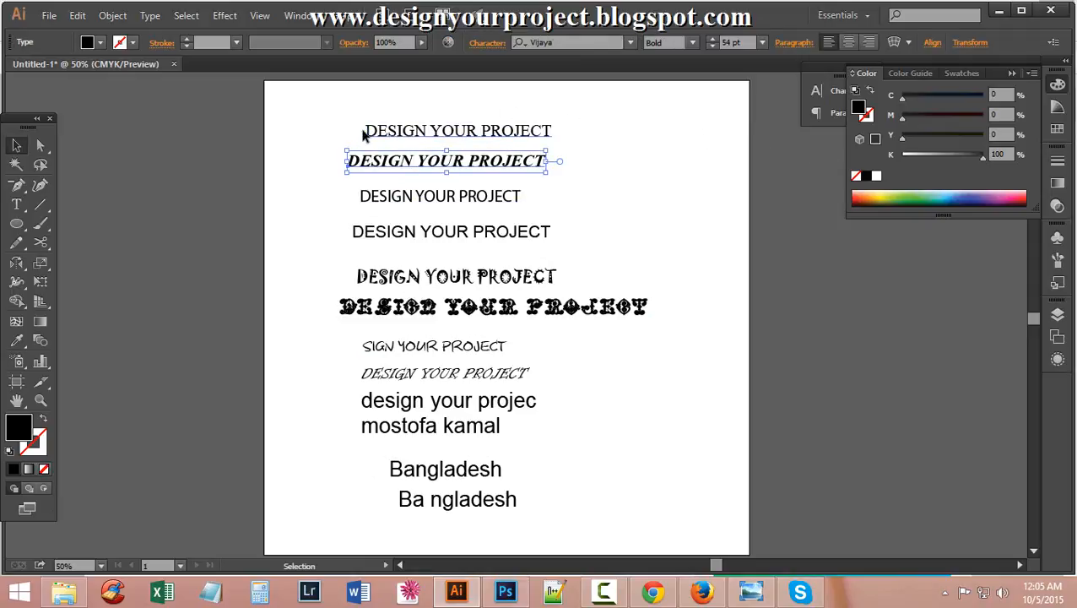
key("a")
left_click(426, 227)
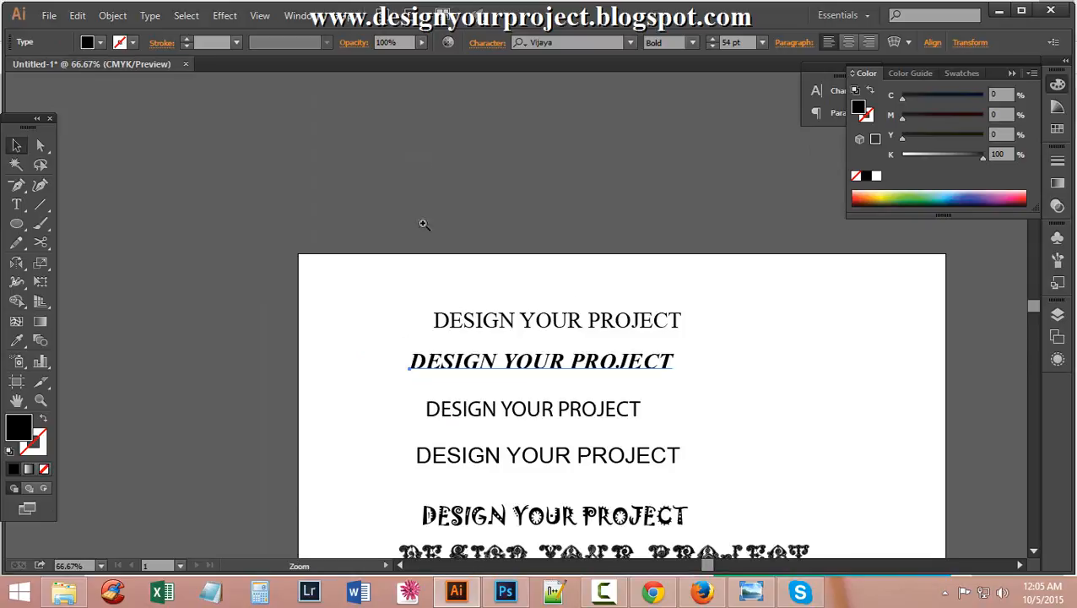
left_click(471, 323)
left_click(421, 304)
key("v")
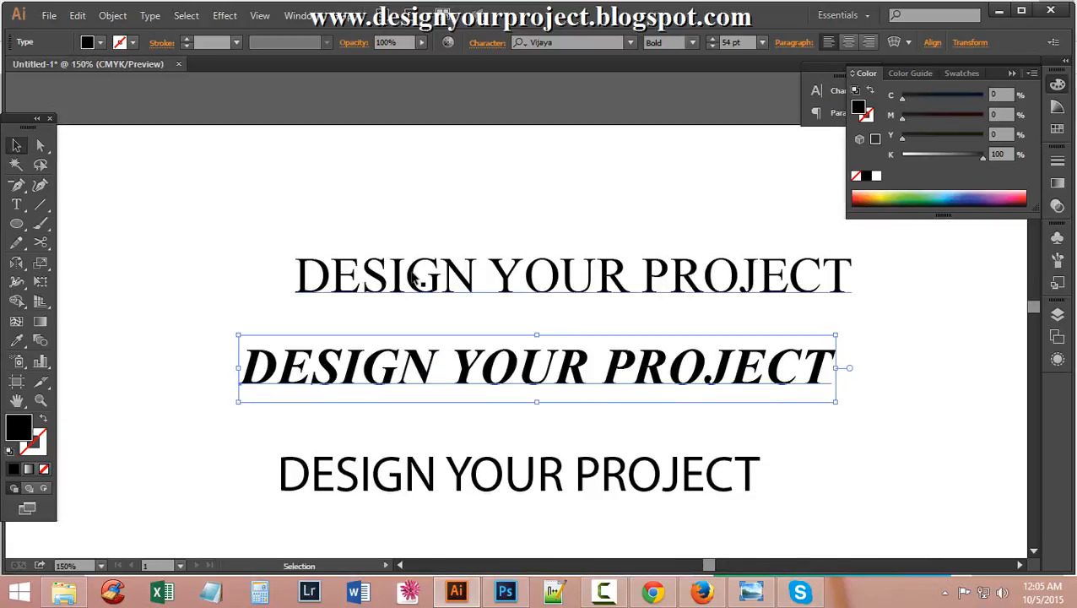
Inspect the Myriad Pro line and the fourth sample line below it.
scroll(338, 258, "down", 1)
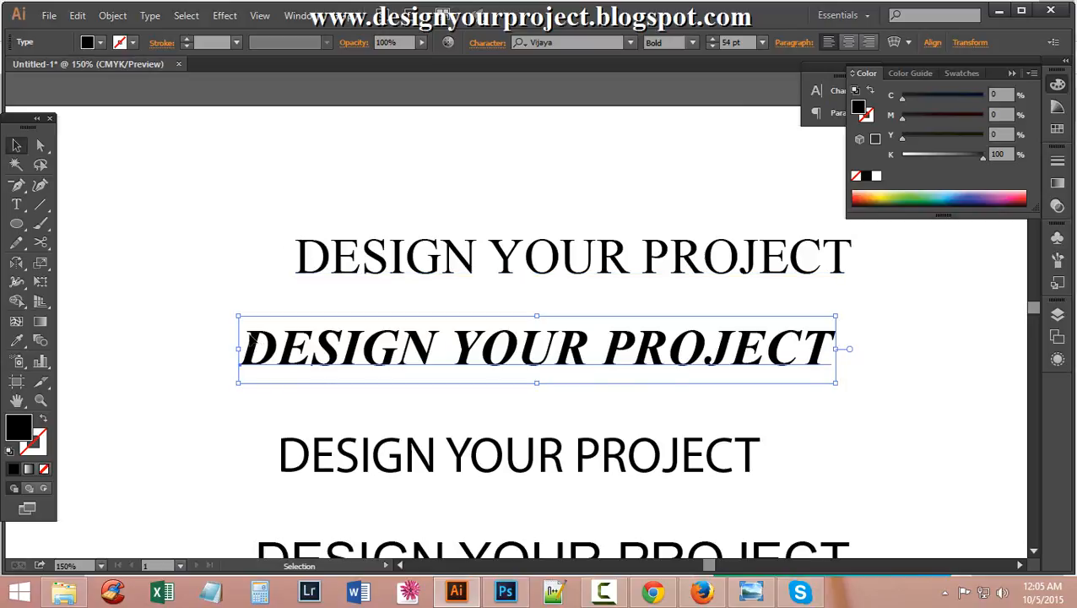
scroll(247, 337, "down", 3)
left_click(281, 360)
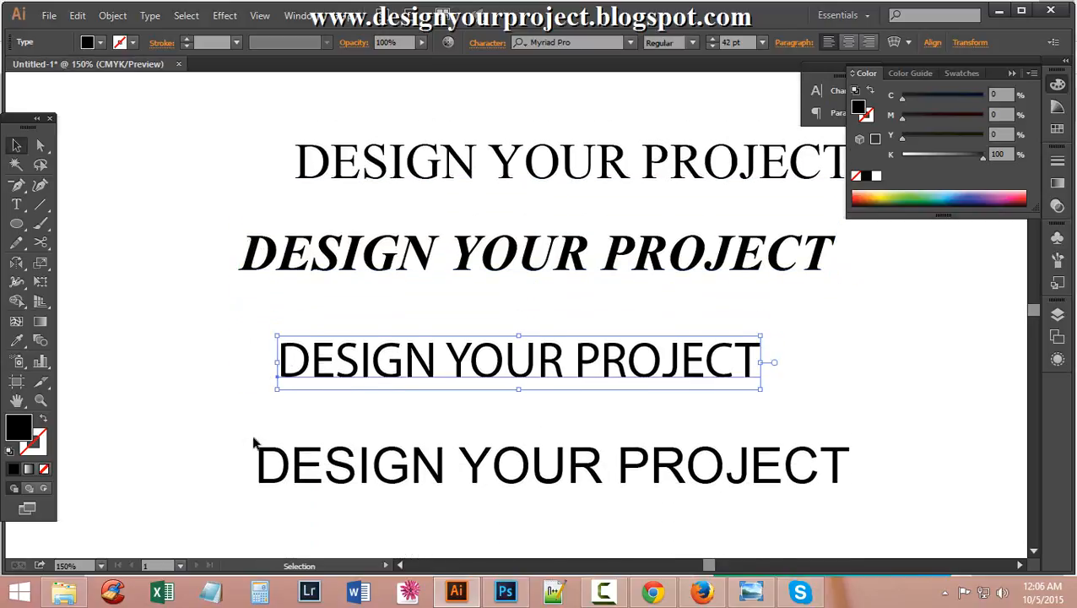
scroll(253, 443, "down", 2)
left_click(315, 404)
left_click(395, 300)
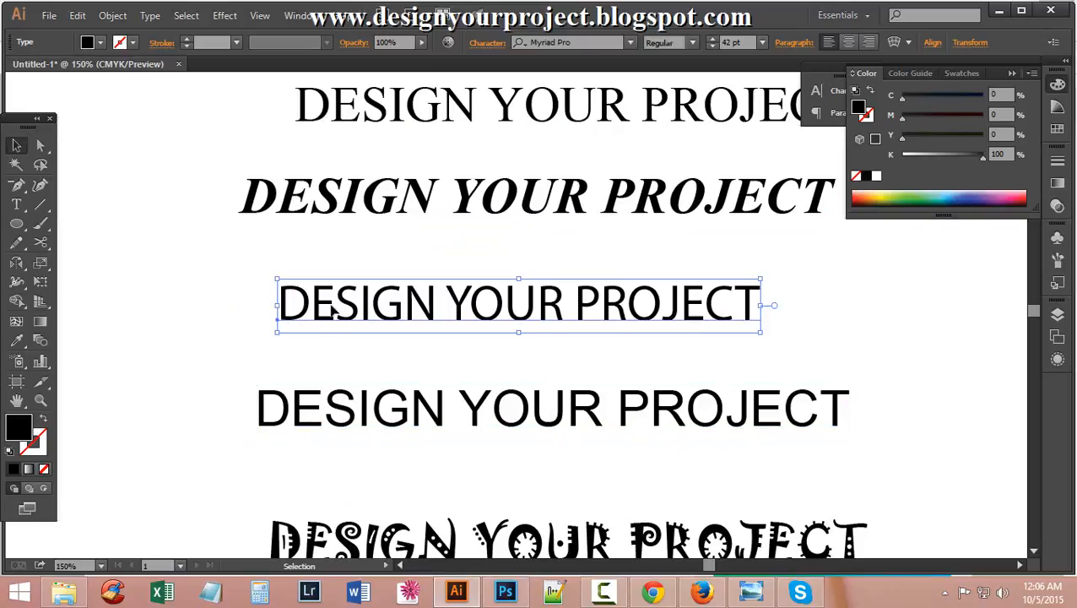
Inspect the Jokerman and VaticanianInitials sample lines, then go to the Photoshop document.
scroll(332, 309, "down", 1)
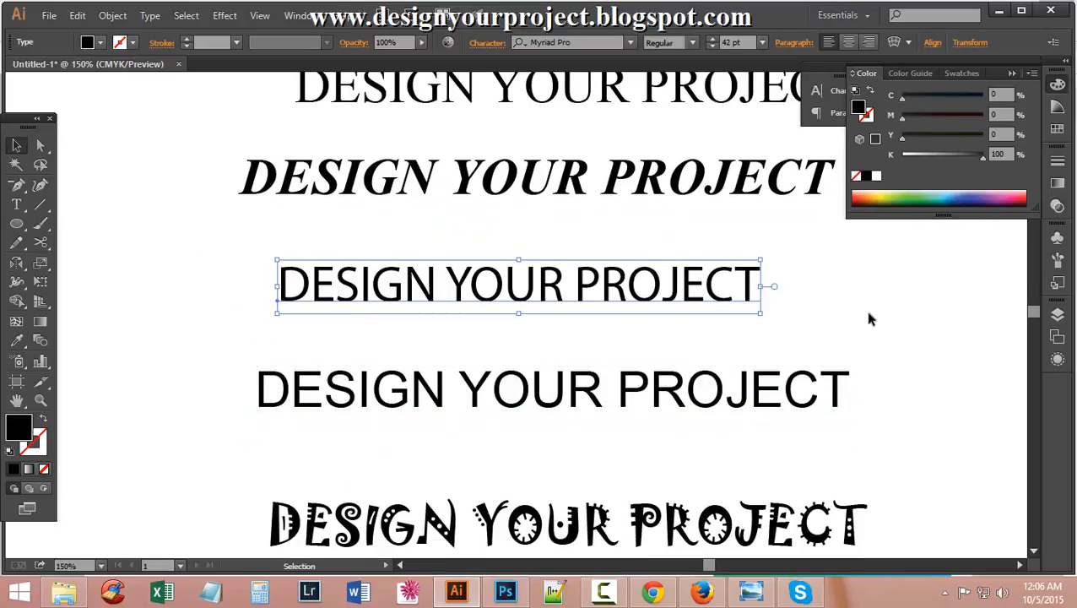
scroll(324, 333, "down", 6)
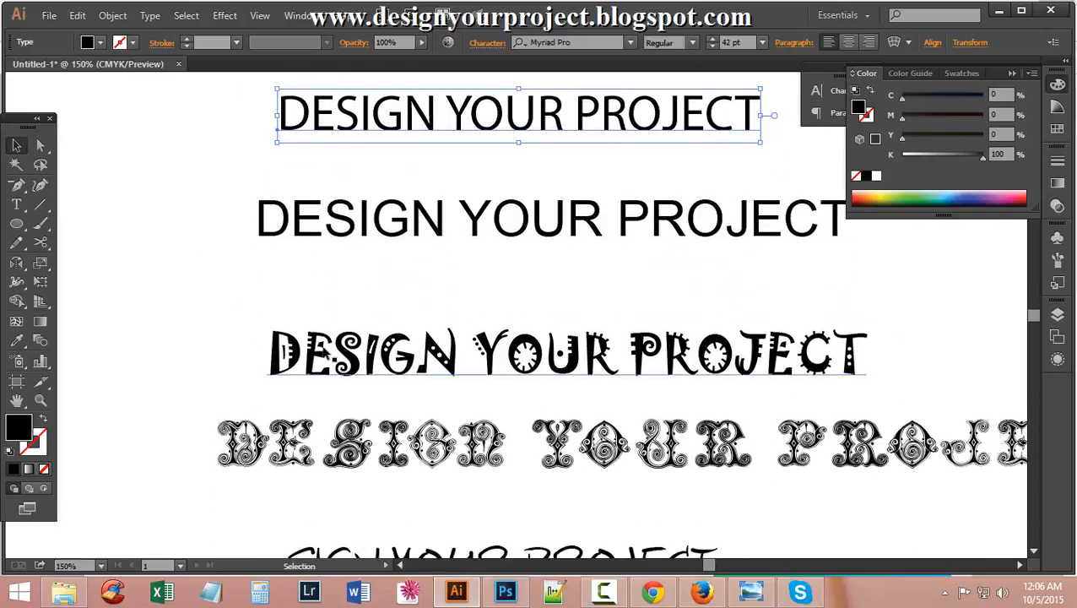
left_click(287, 338)
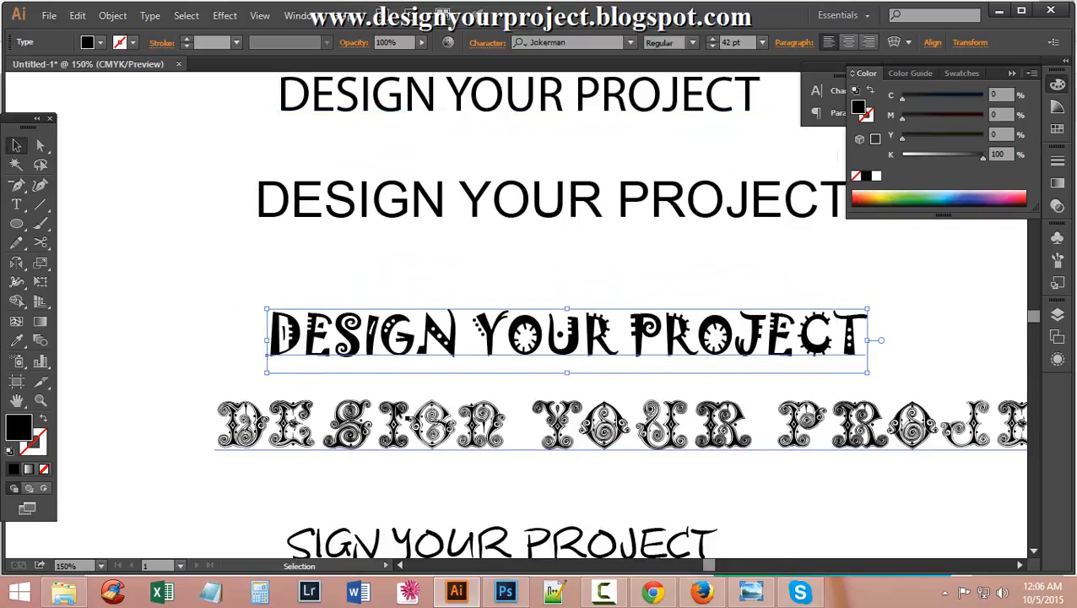
scroll(404, 397, "down", 2)
left_click(414, 376)
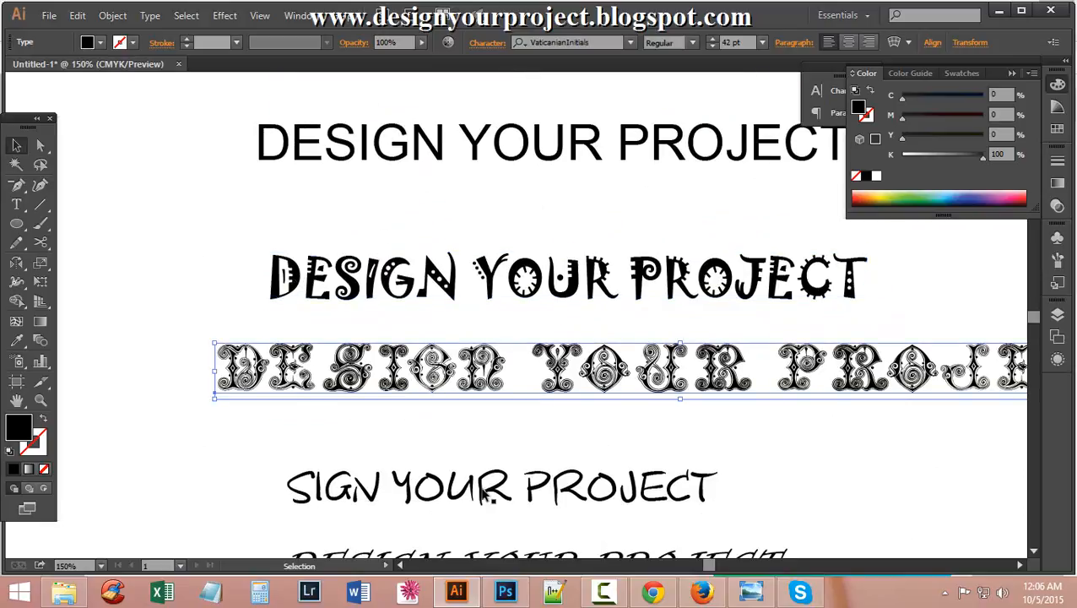
scroll(285, 281, "down", 5)
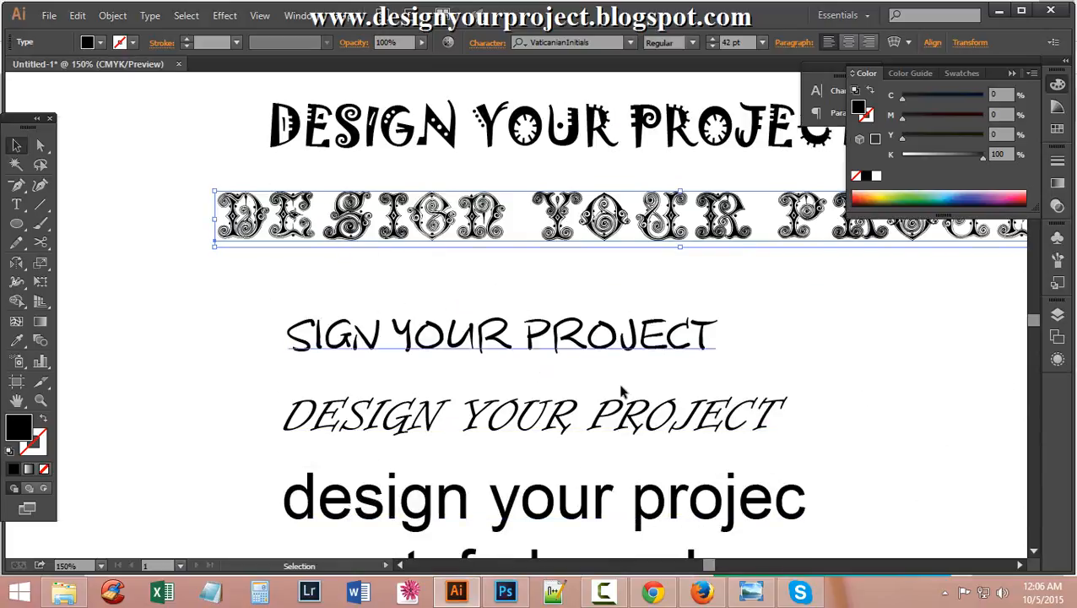
scroll(622, 390, "up", 10)
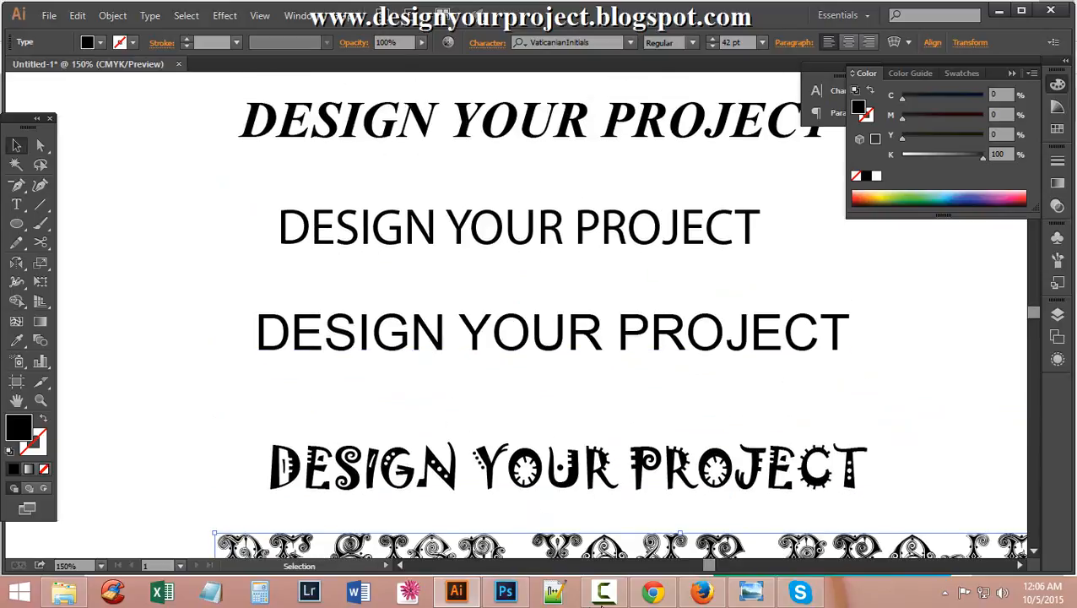
left_click(506, 593)
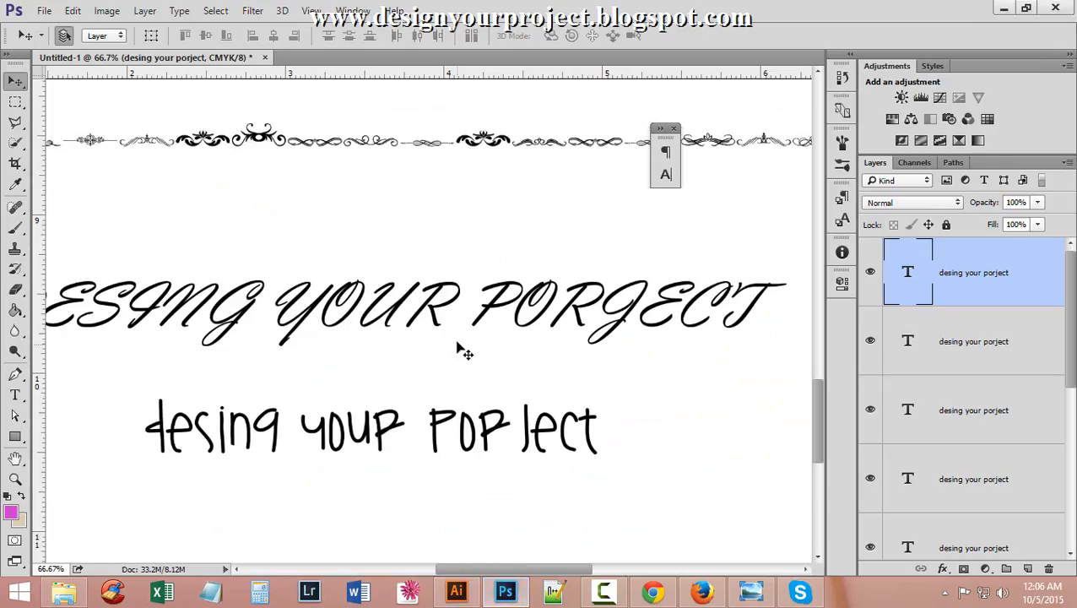
Zoom Photoshop out to 33.3% and scroll the full column of DESING YOUR PORJECT font samples.
key("ctrl+minus")
key("ctrl+minus")
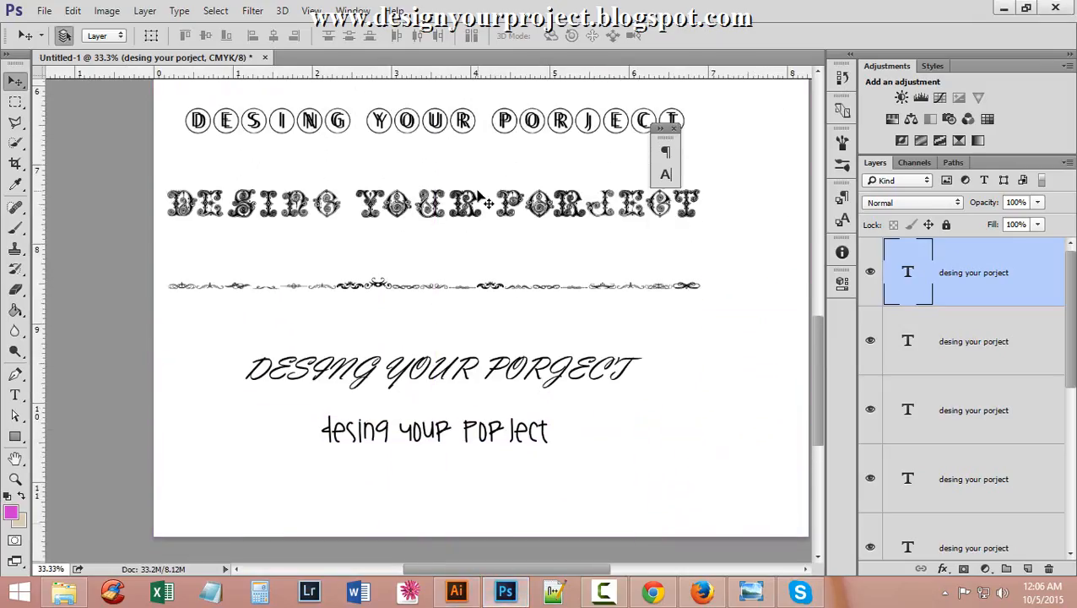
scroll(479, 194, "up", 15)
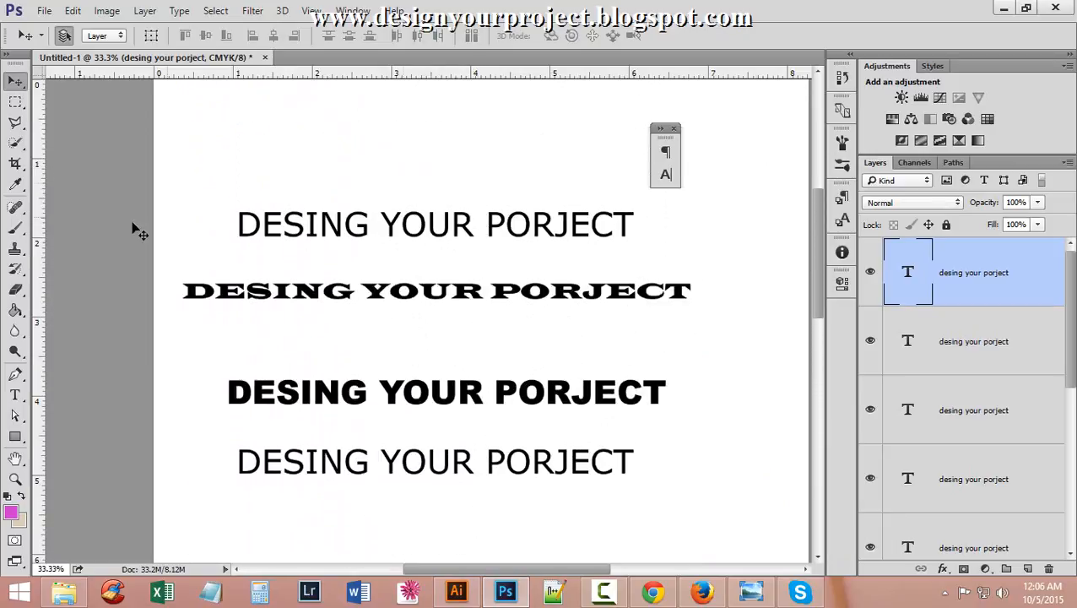
scroll(447, 270, "up", 4)
scroll(450, 247, "down", 2)
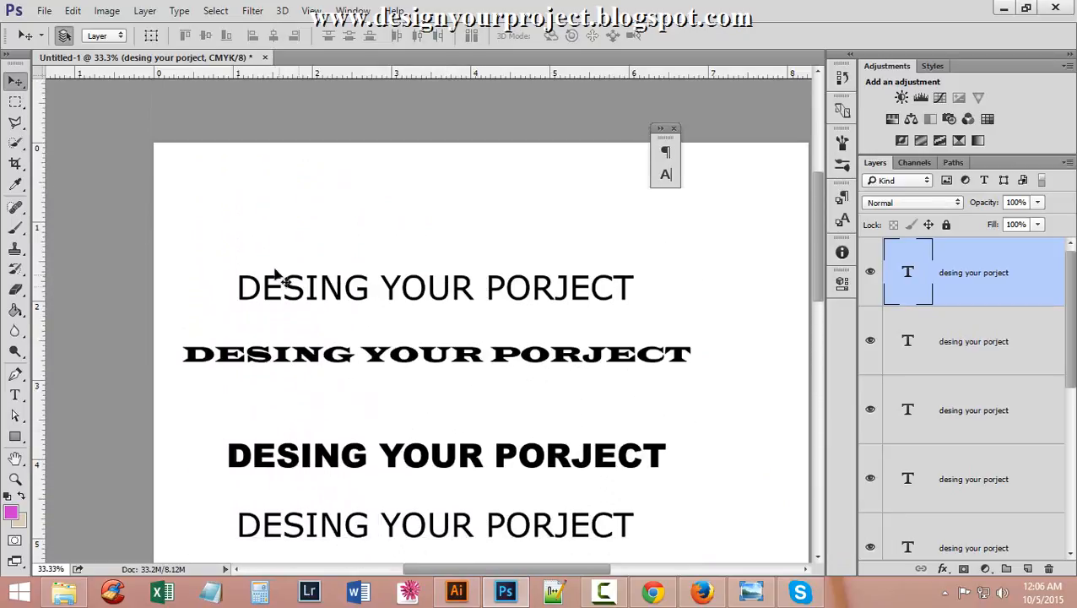
scroll(284, 311, "down", 2)
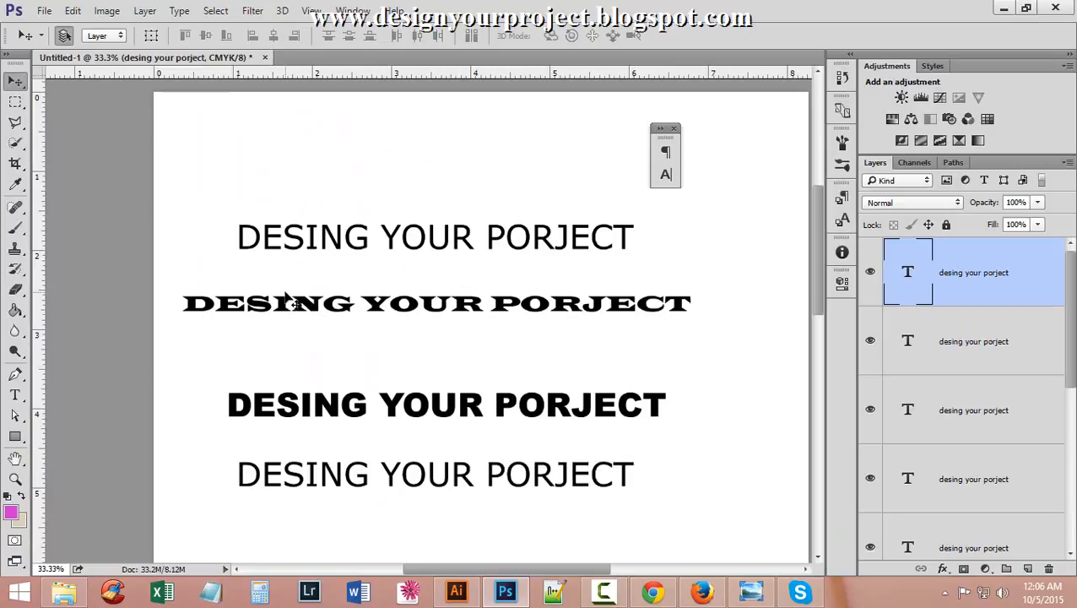
scroll(291, 299, "down", 2)
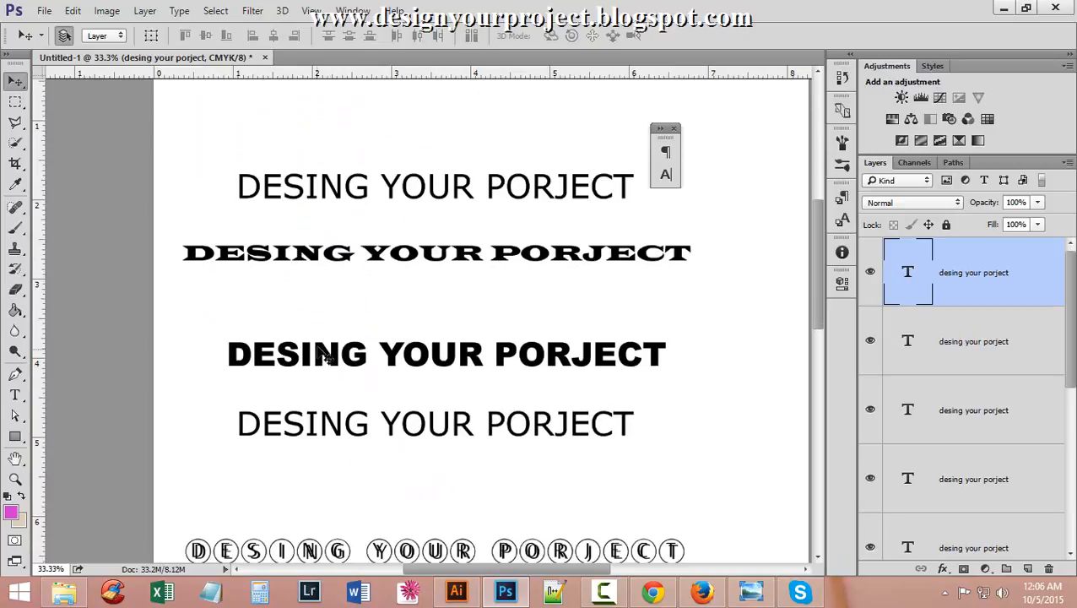
scroll(325, 354, "down", 2)
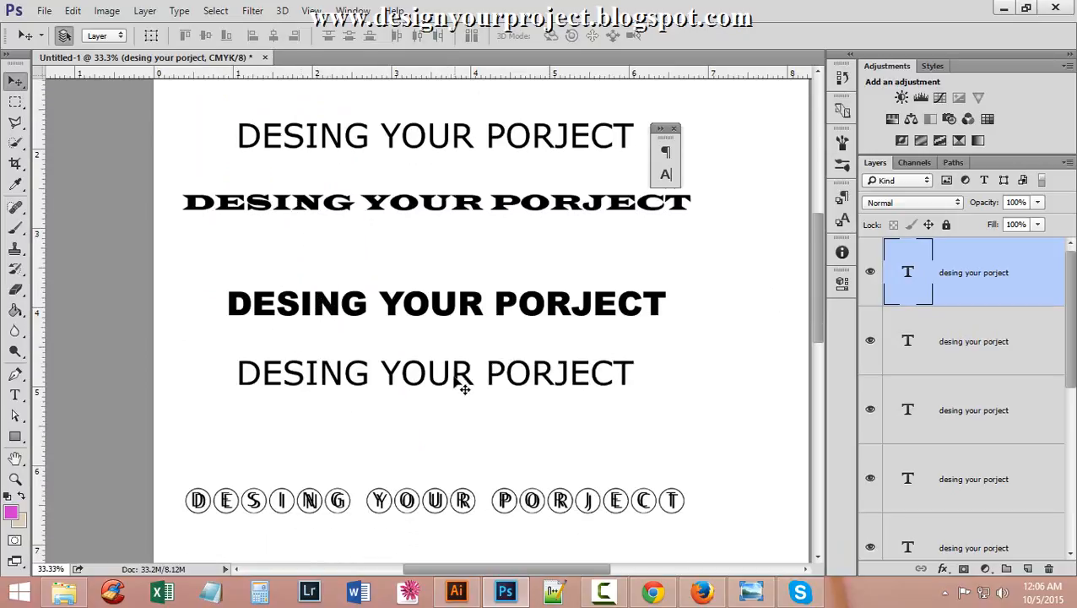
scroll(456, 379, "down", 4)
scroll(448, 371, "down", 2)
scroll(339, 252, "down", 2)
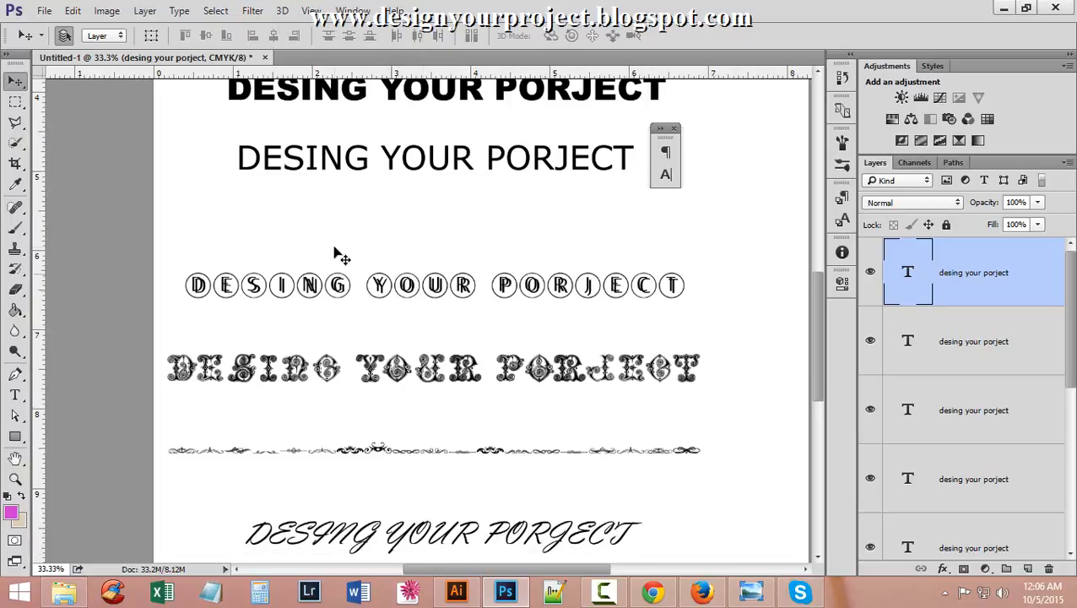
scroll(600, 435, "down", 6)
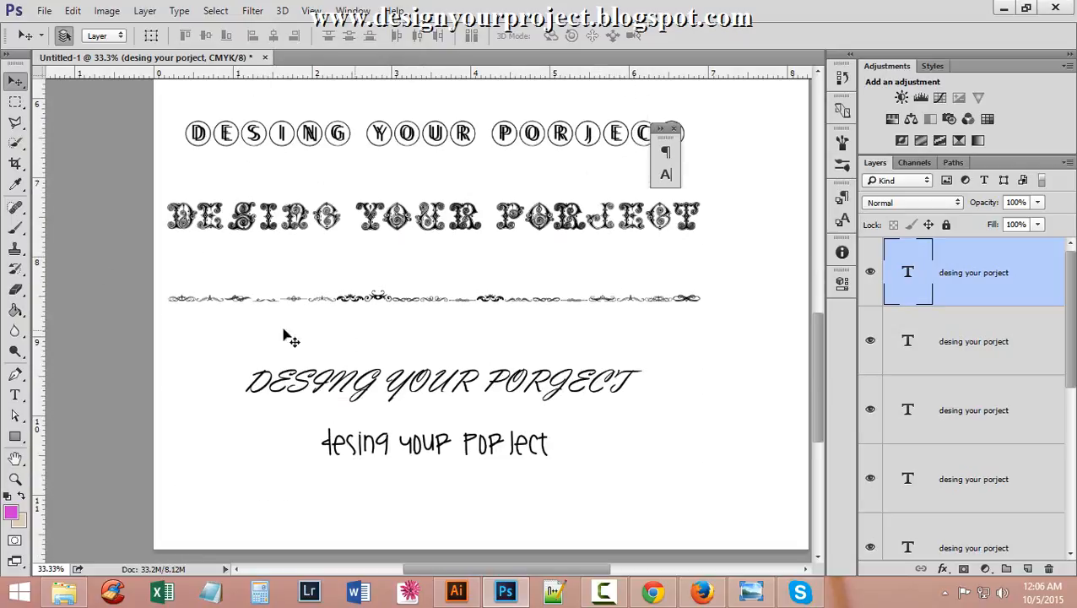
scroll(601, 442, "up", 11)
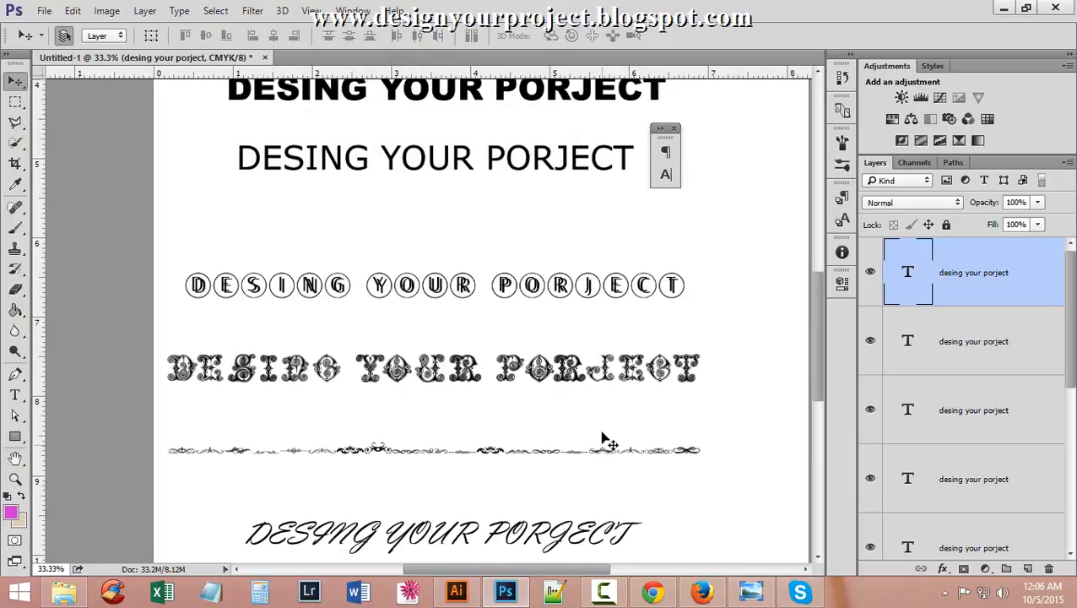
scroll(604, 435, "up", 9)
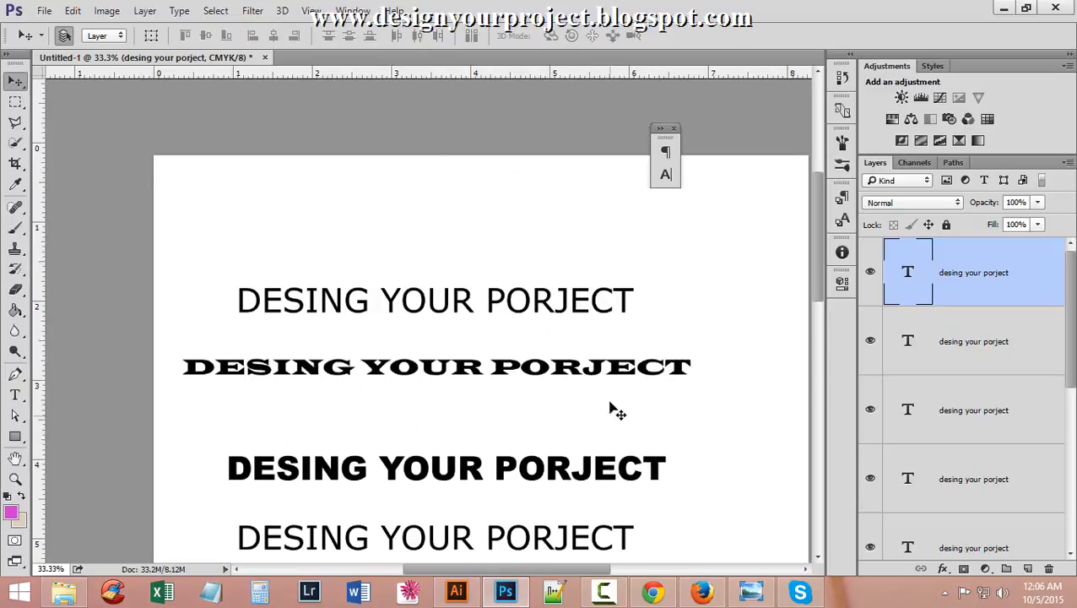
left_click(653, 593)
Scroll the Google Docs notes to the font family and serif definitions, then return to Illustrator.
scroll(483, 392, "up", 10)
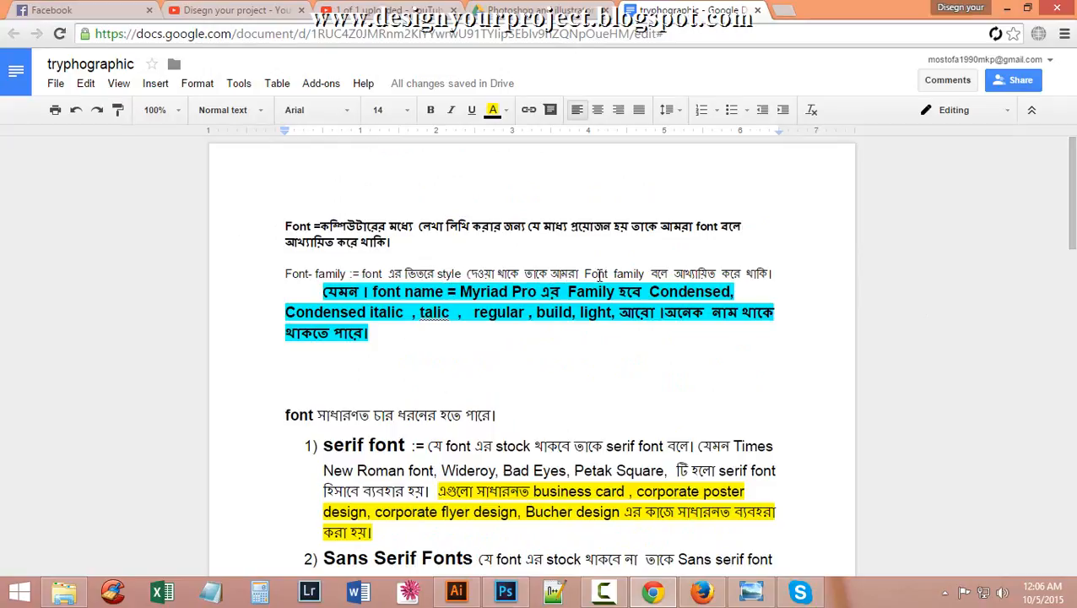
scroll(814, 341, "down", 3)
scroll(509, 330, "up", 2)
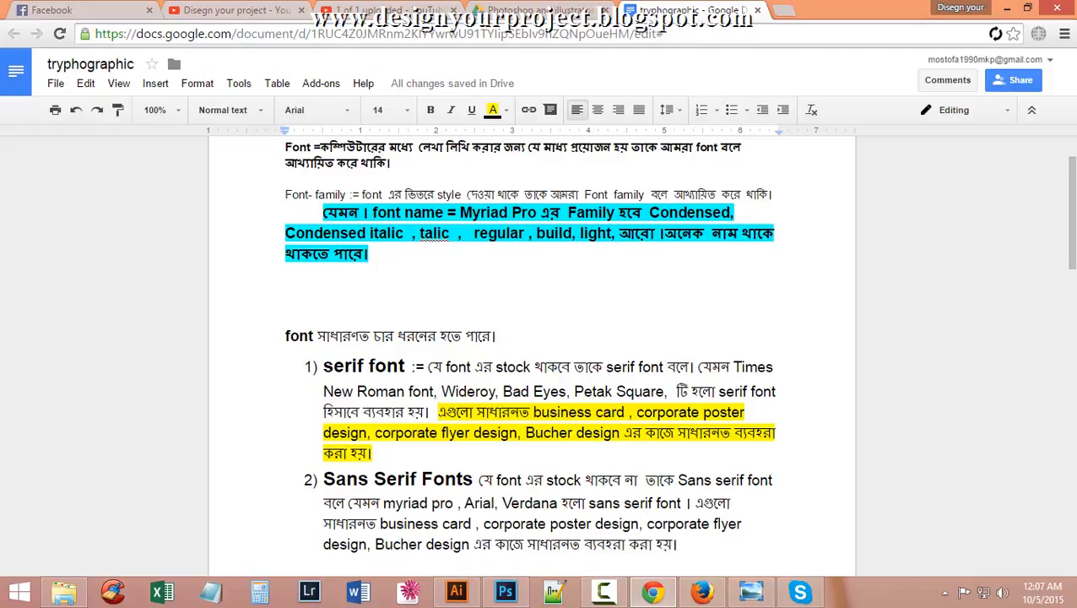
left_click(457, 591)
Select the Myriad Pro line and review its style list, leaving it Regular at 42 pt.
scroll(454, 232, "up", 4)
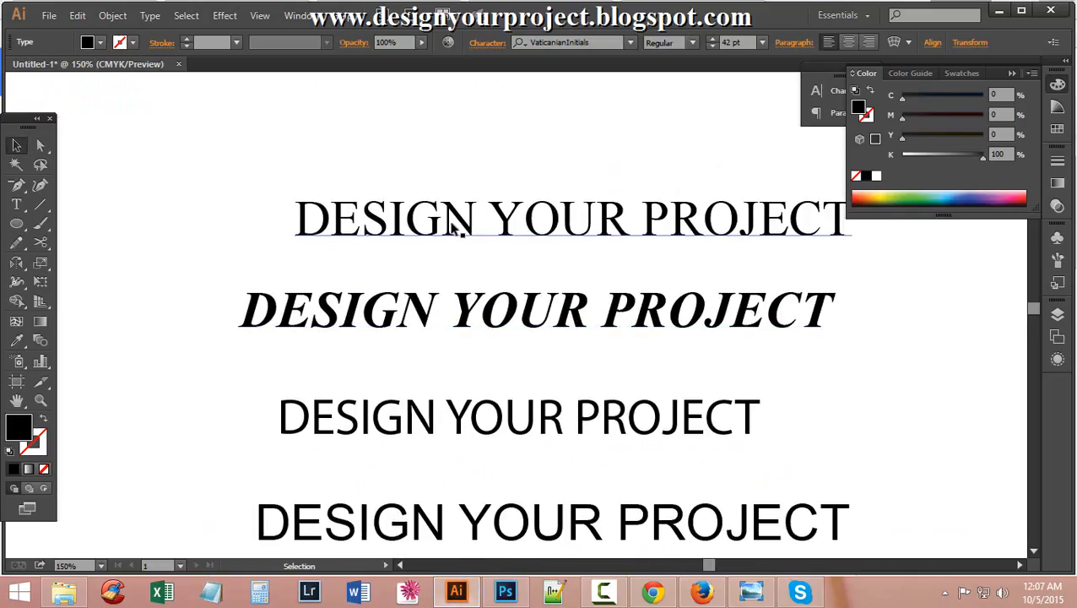
scroll(451, 232, "up", 1)
scroll(452, 229, "down", 4)
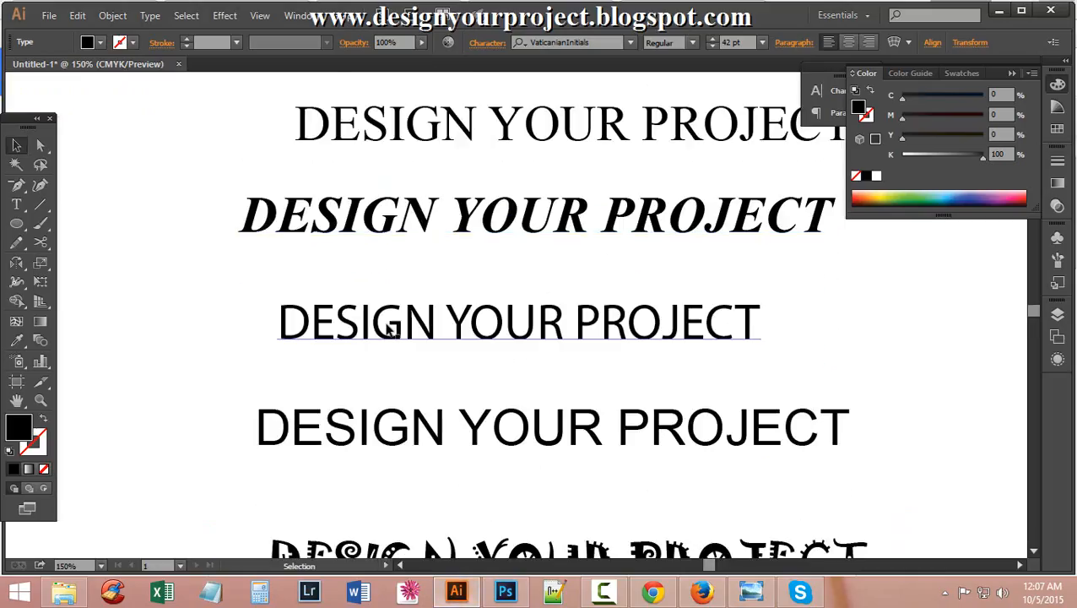
left_click(391, 331)
left_click(691, 43)
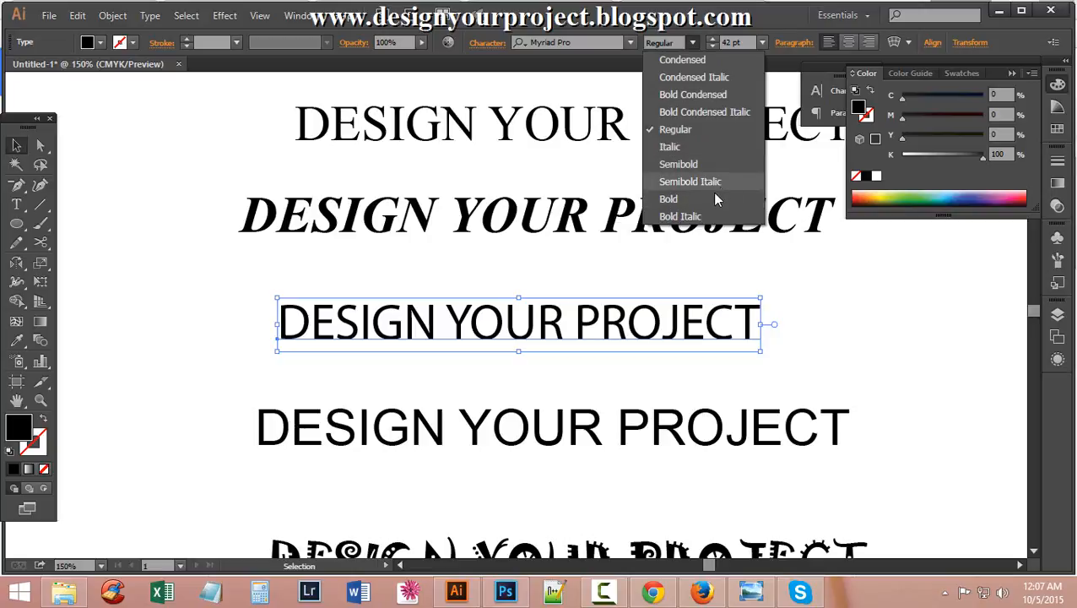
left_click(164, 258)
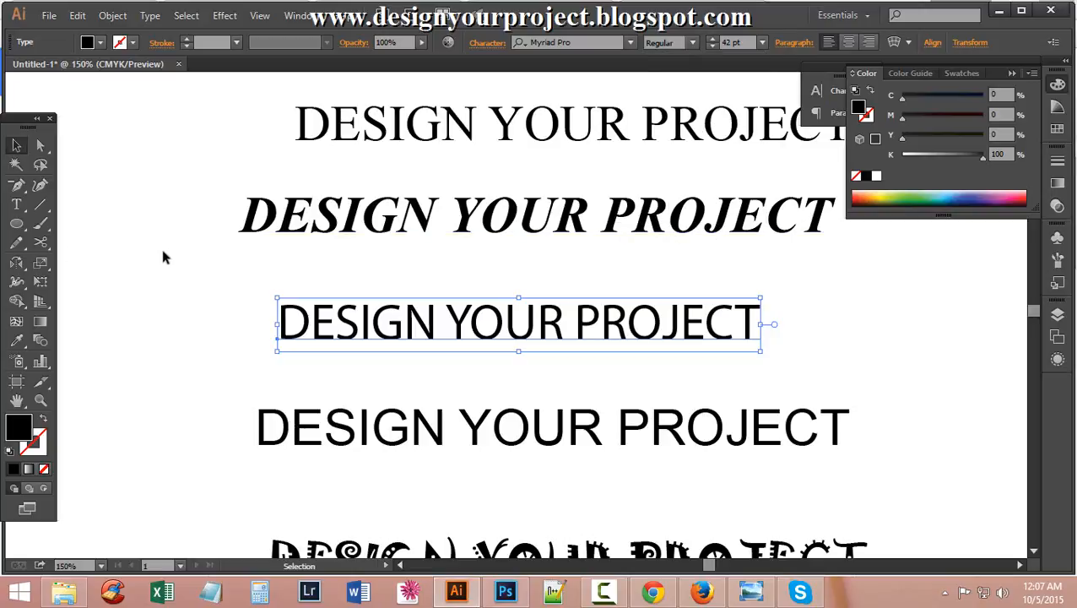
scroll(481, 256, "down", 1)
scroll(485, 338, "down", 2)
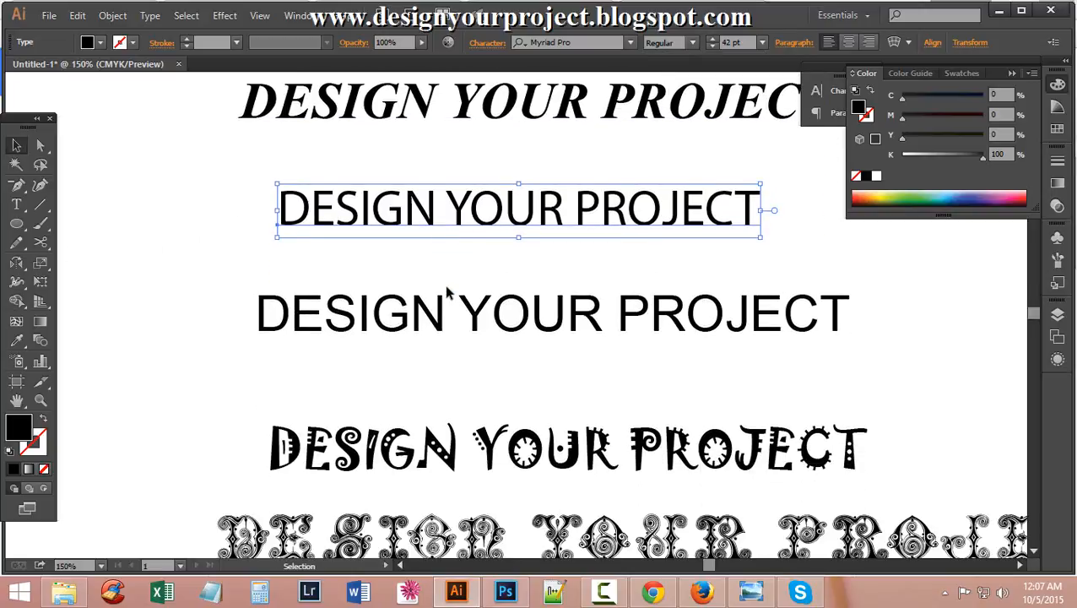
scroll(449, 287, "up", 4)
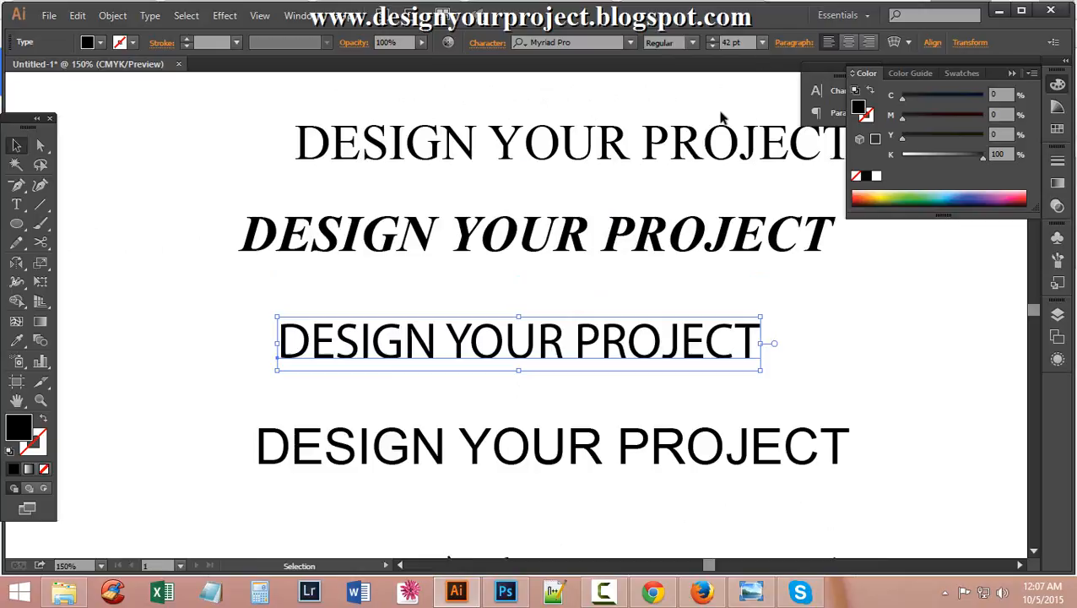
In Photoshop, begin editing the top DESING YOUR PORJECT text layer.
left_click(505, 591)
scroll(483, 435, "up", 1)
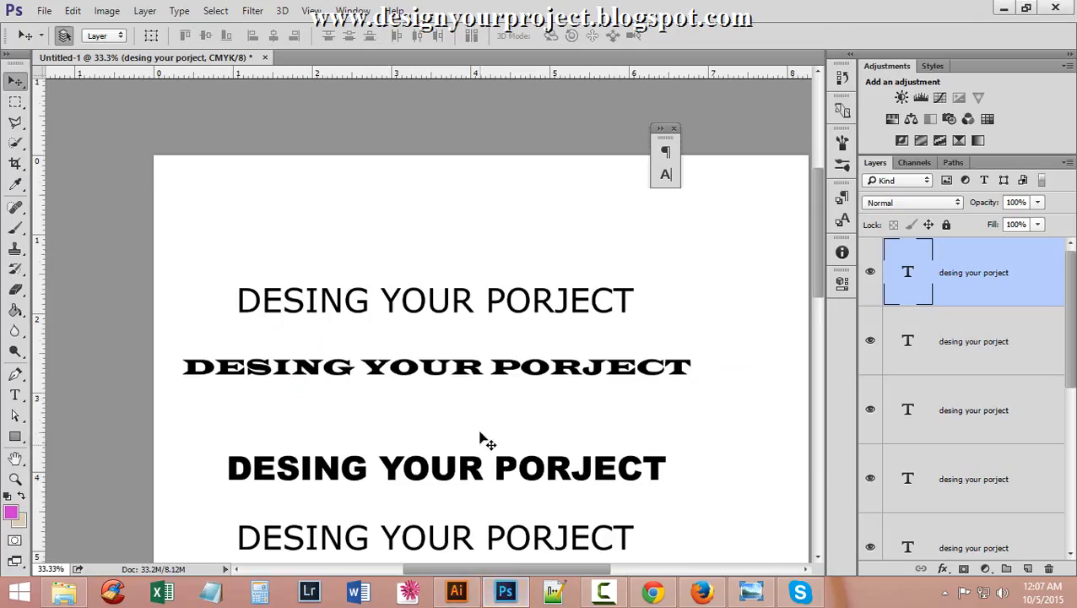
scroll(430, 406, "down", 2)
scroll(431, 406, "up", 3)
key("alt+comma")
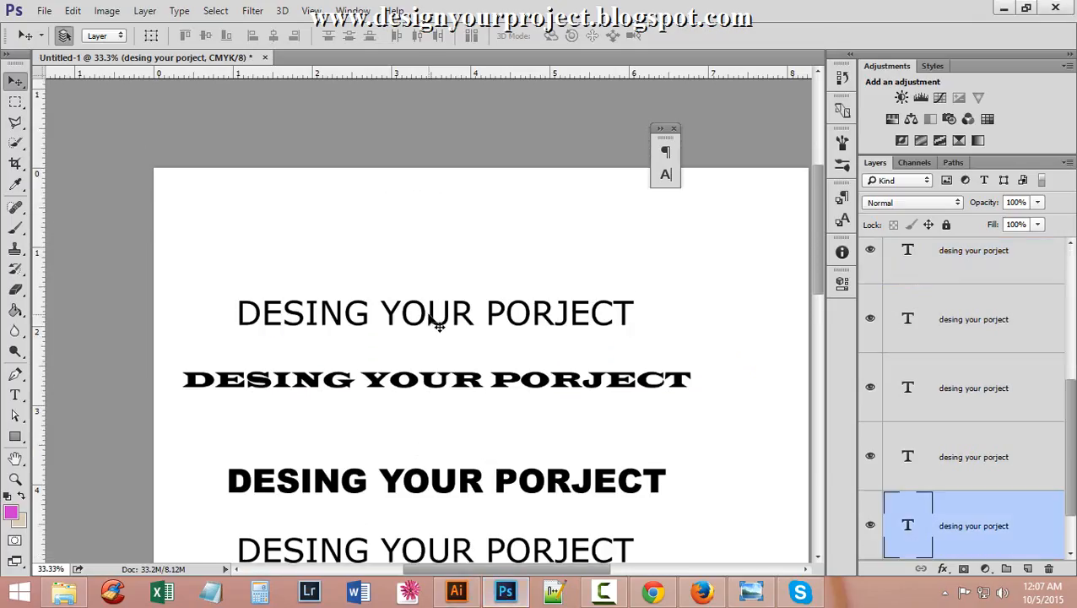
double_click(911, 528)
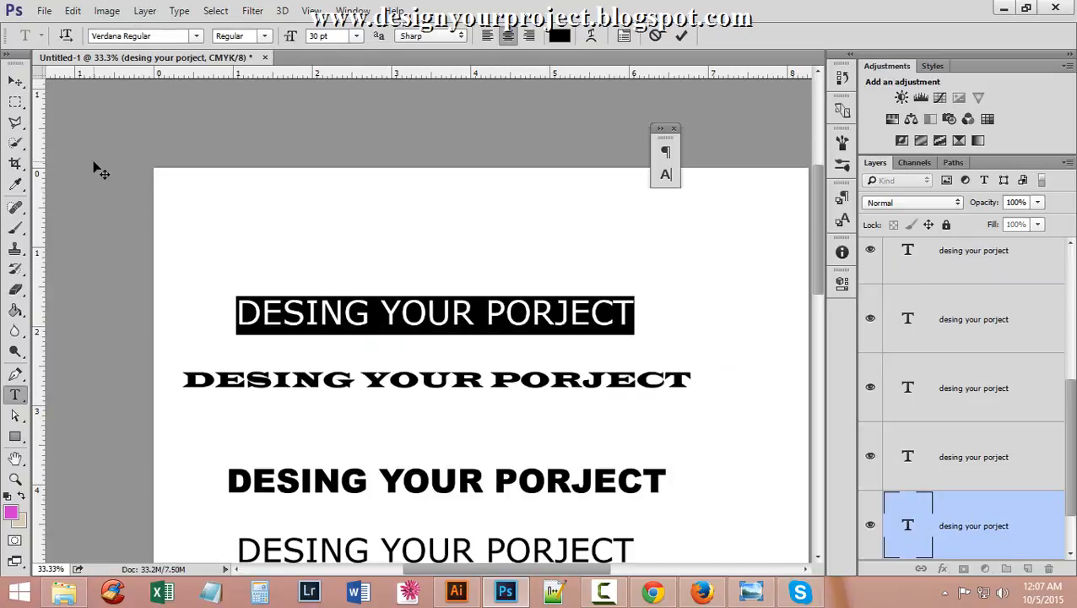
Set the line to Verdana Italic, then Bold, then back to Regular.
left_click(262, 37)
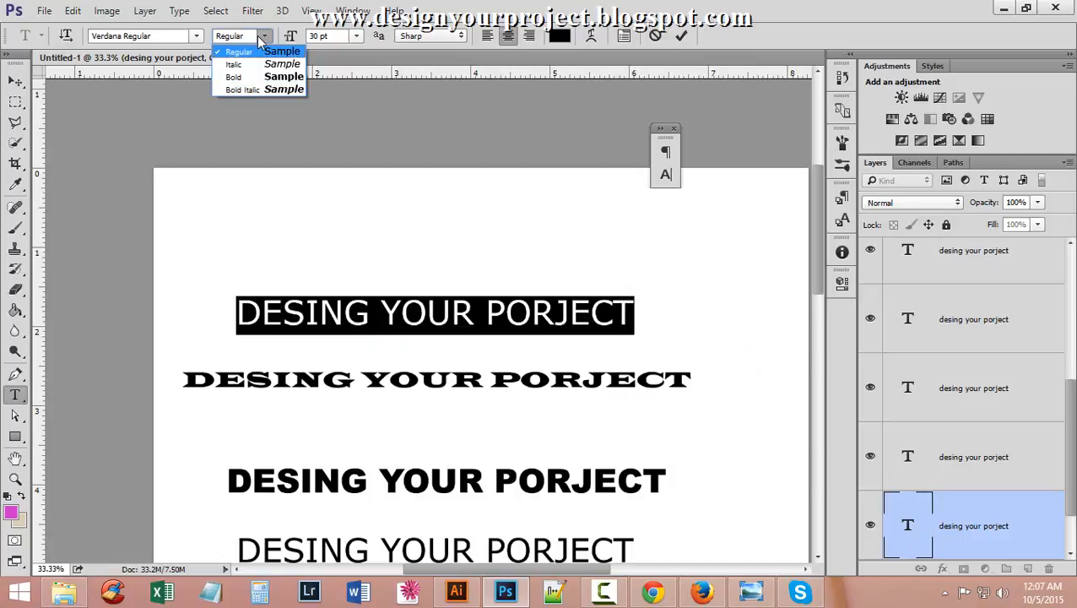
left_click(263, 64)
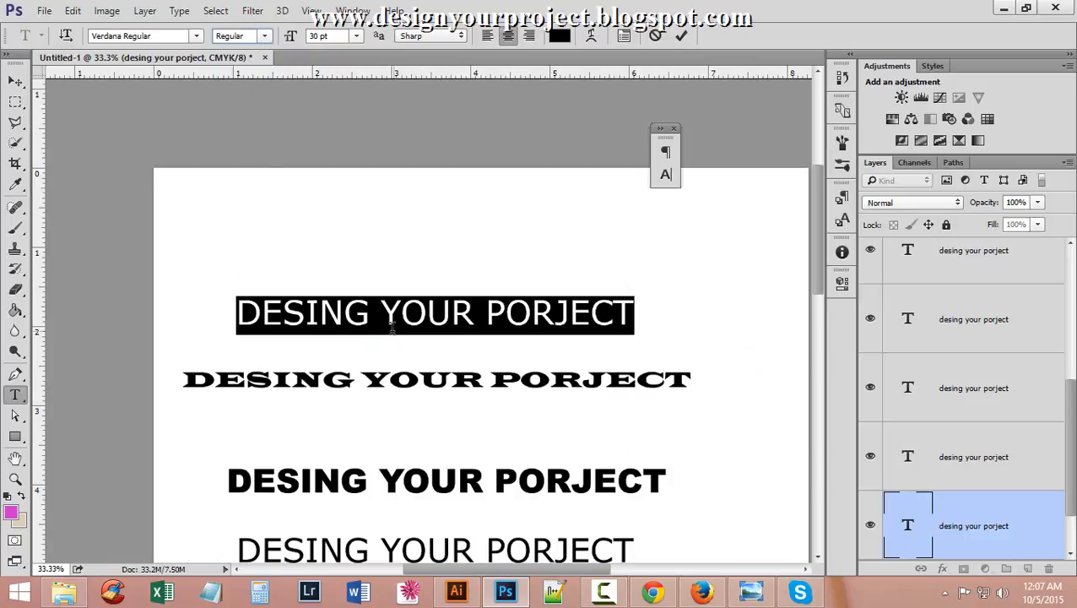
left_click(264, 36)
left_click(257, 77)
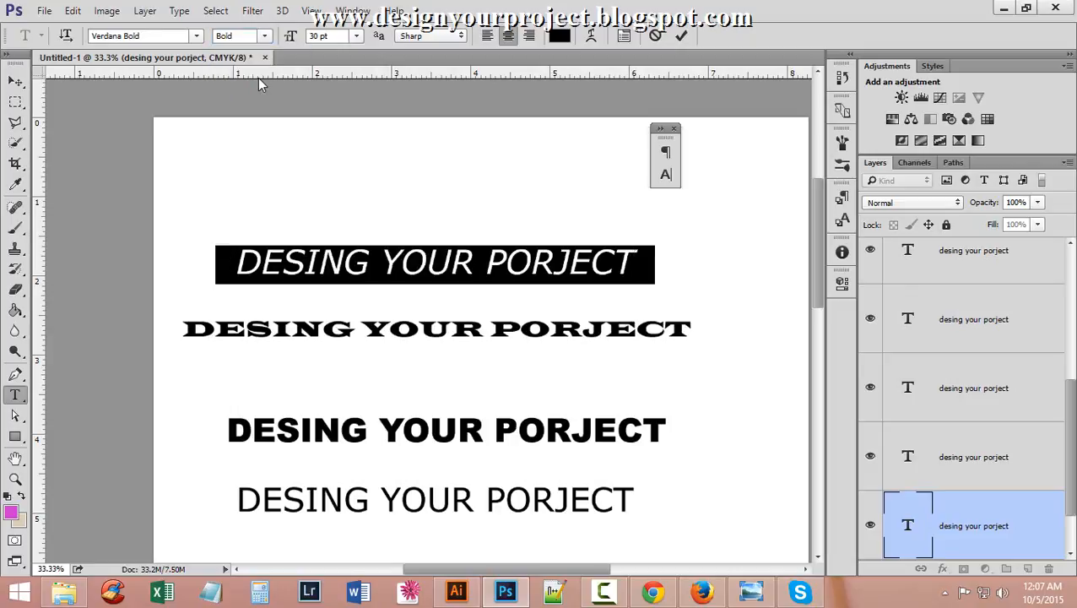
left_click(265, 36)
left_click(263, 49)
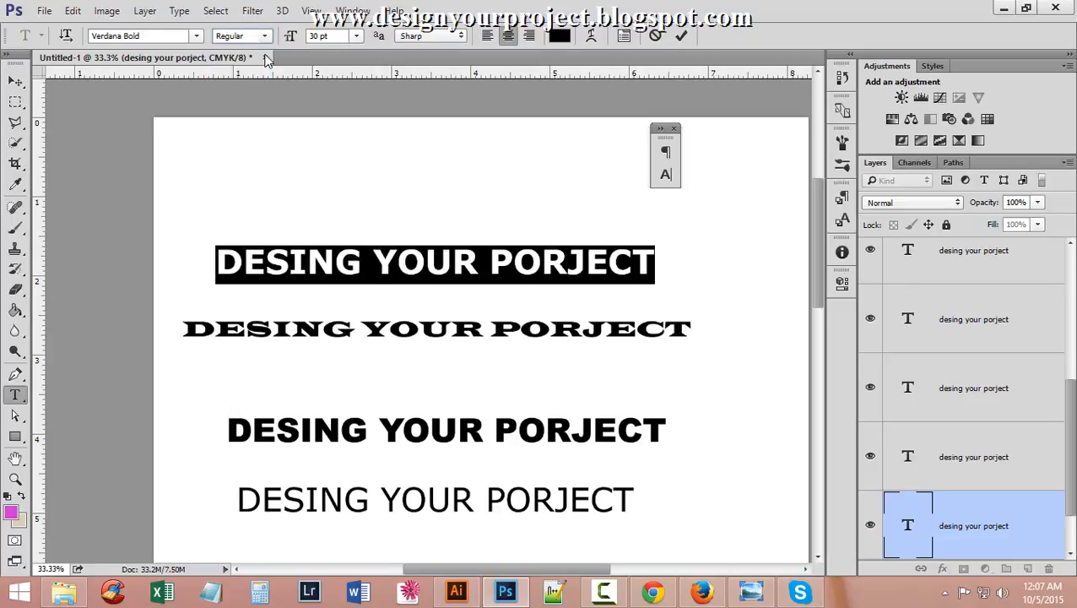
scroll(427, 350, "down", 2)
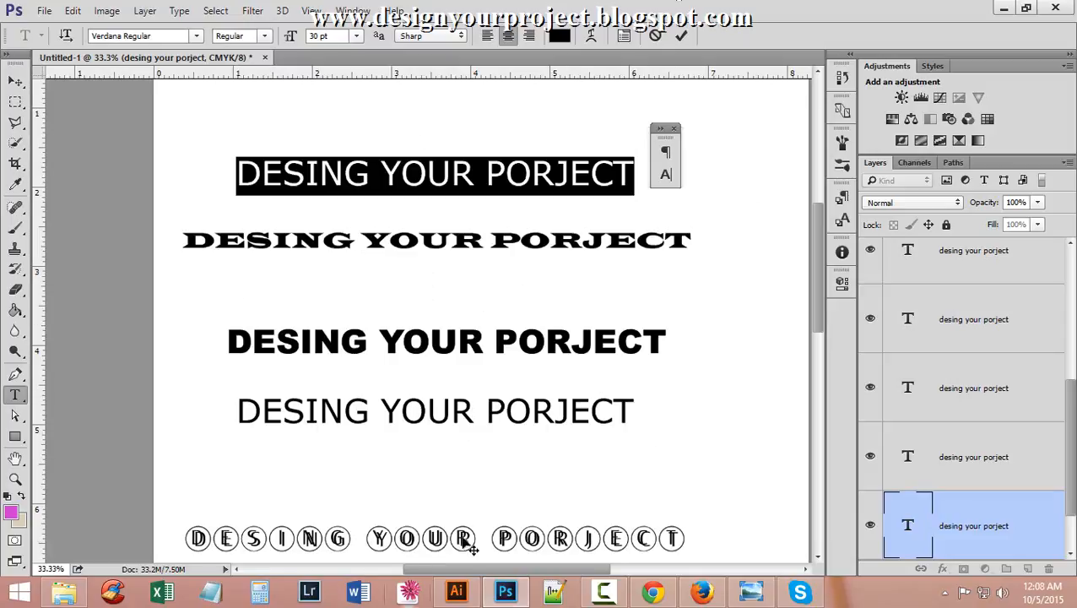
Scroll the Google Docs notes to the serif and sans serif font list.
left_click(652, 593)
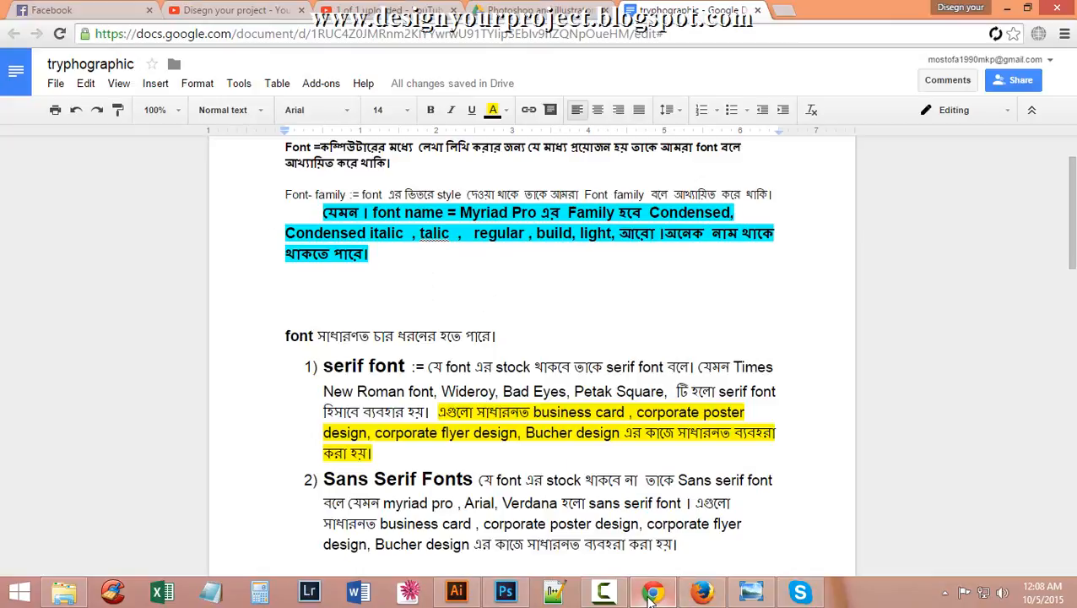
scroll(487, 451, "up", 1)
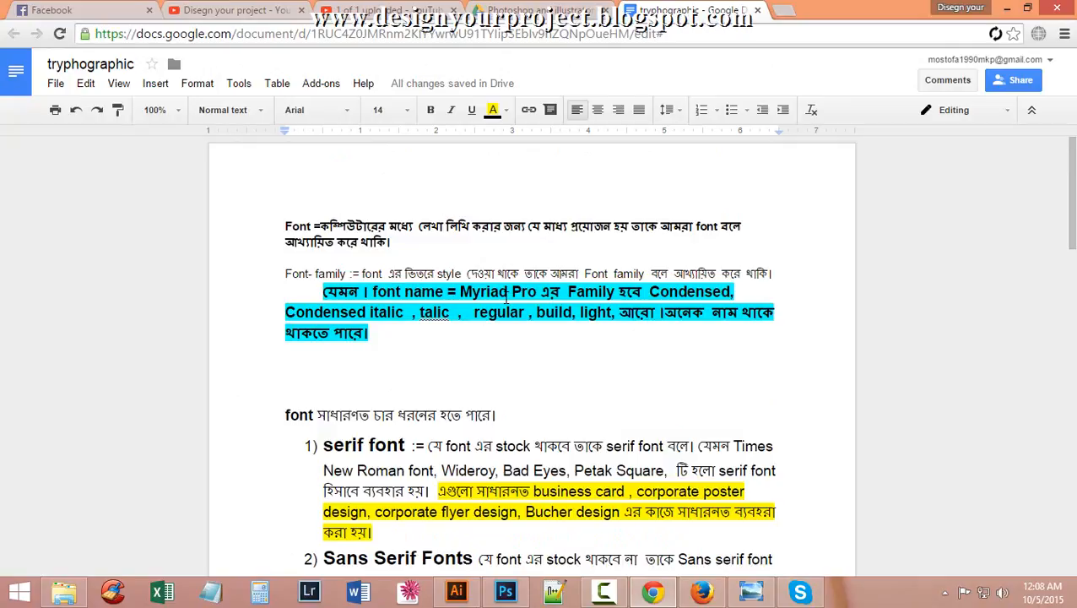
scroll(506, 297, "down", 2)
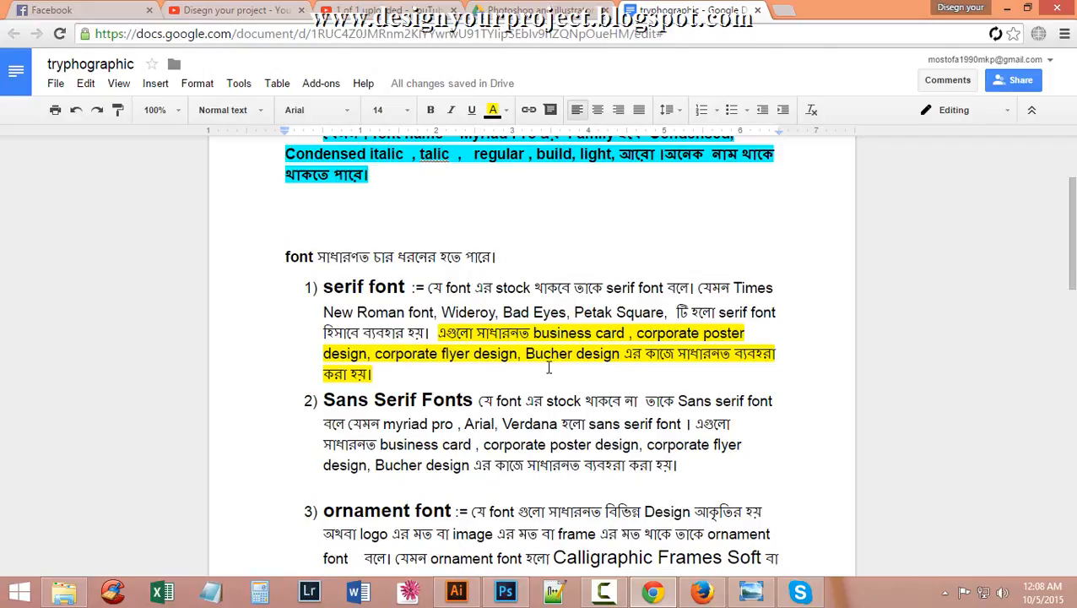
scroll(680, 366, "down", 2)
scroll(680, 367, "down", 2)
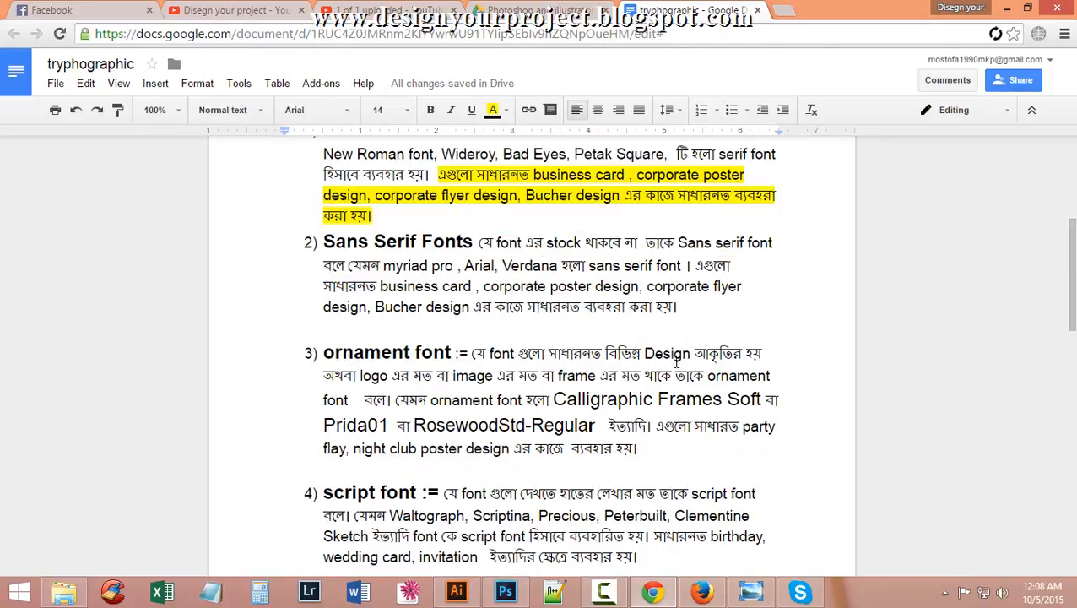
scroll(493, 272, "up", 4)
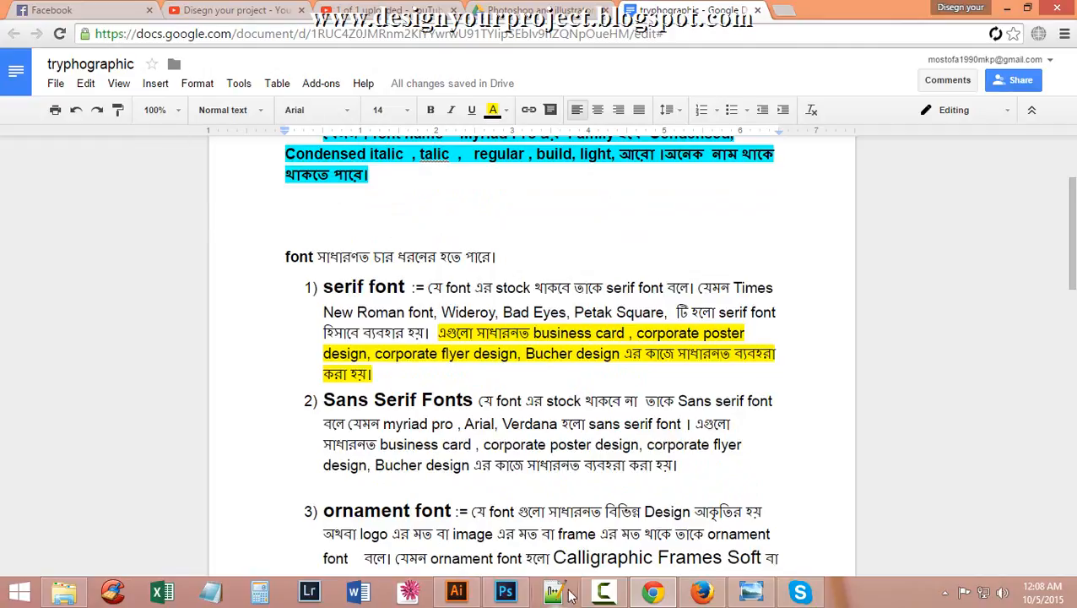
Select the Times New Roman line and zoom in on its serif lettering.
mouse_move(458, 596)
scroll(439, 447, "up", 5)
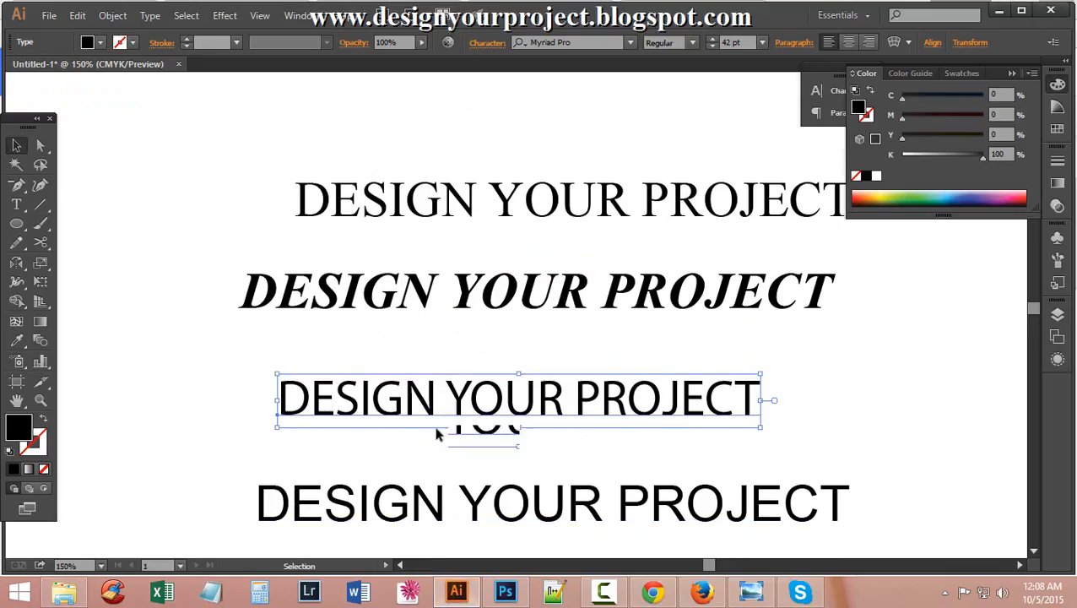
left_click(305, 329)
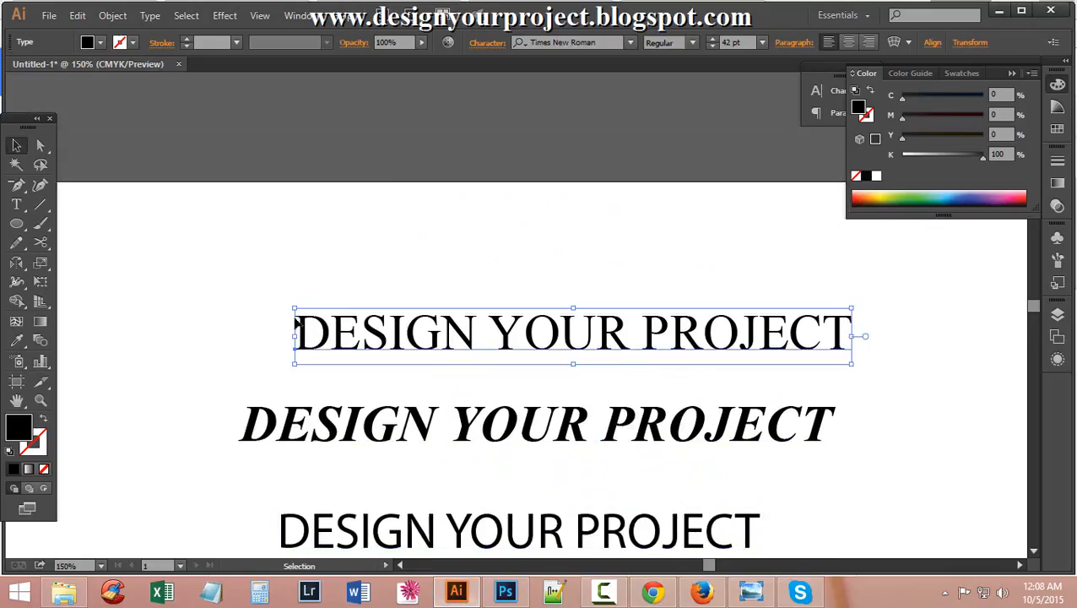
left_click(408, 333, "ctrl")
left_click(345, 344, "ctrl")
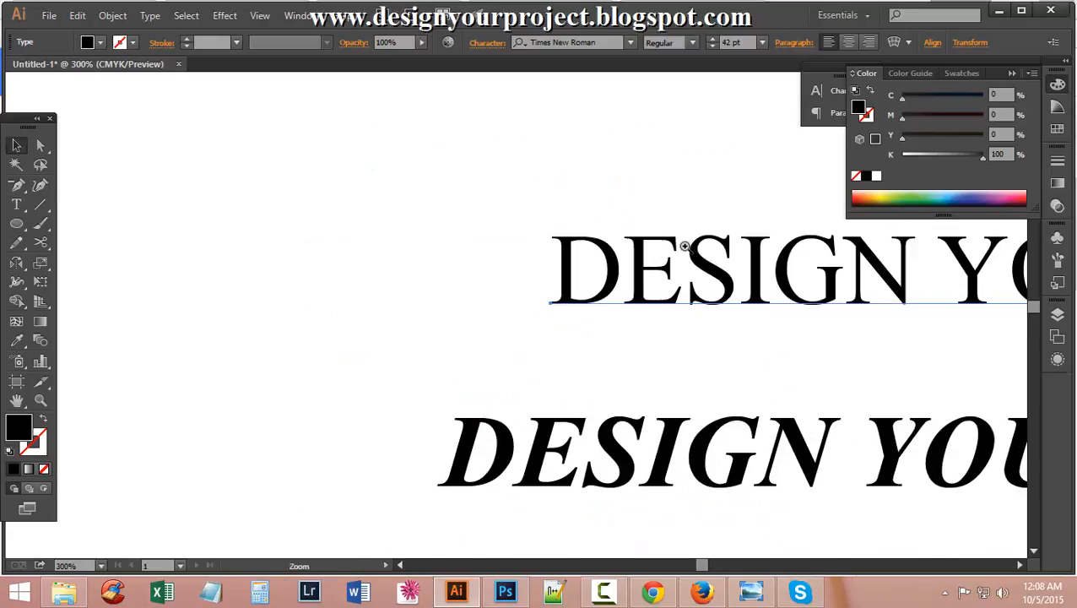
Pan across the serif and bold italic lines, then zoom back out to all lines.
left_click_drag(725, 266, 392, 284)
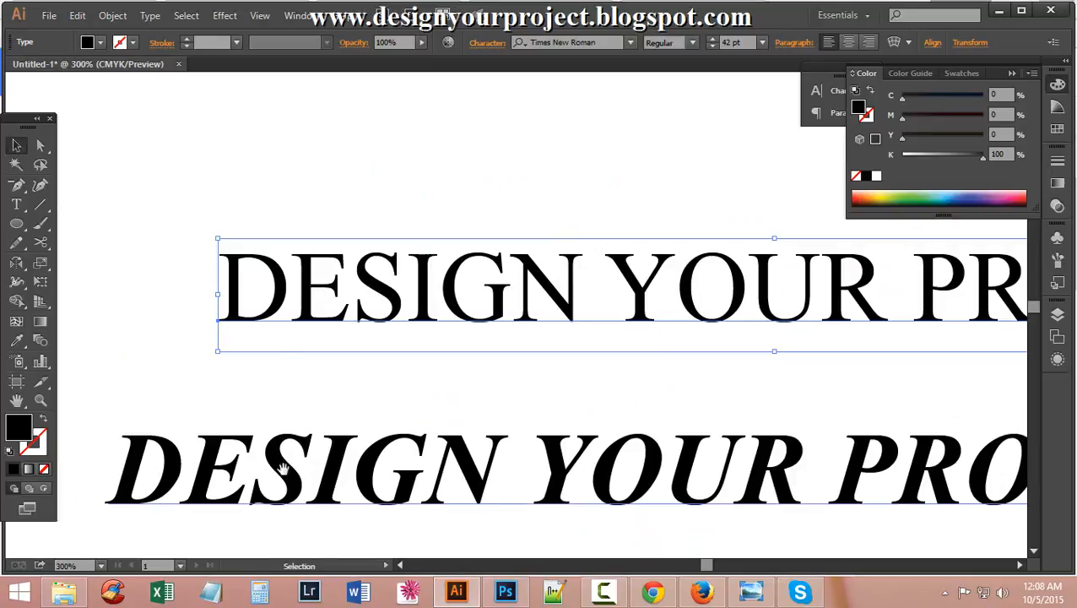
left_click_drag(328, 335, 387, 148)
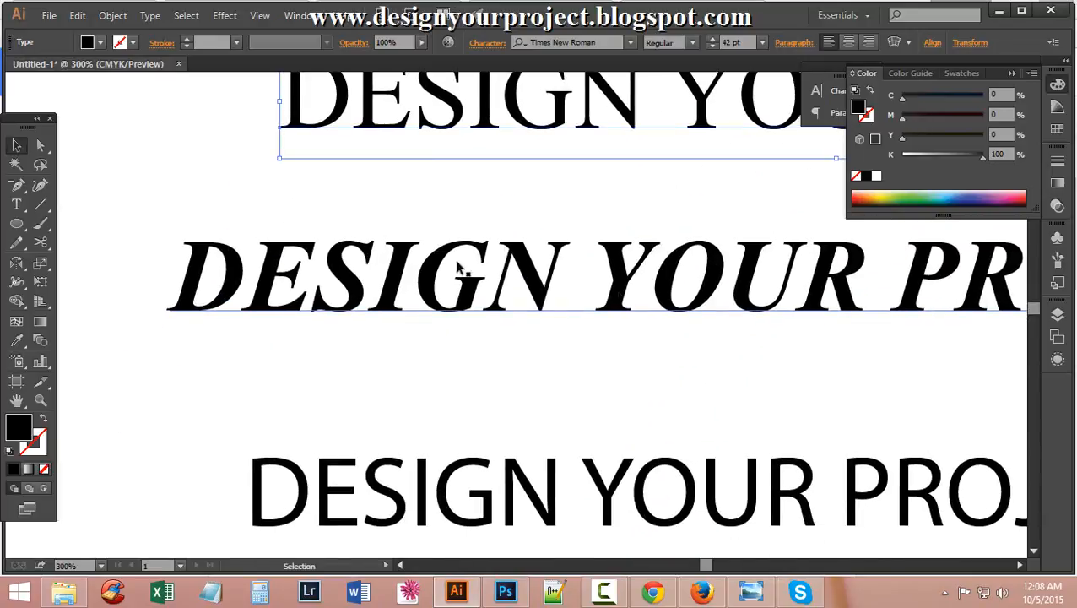
left_click_drag(587, 313, 145, 390)
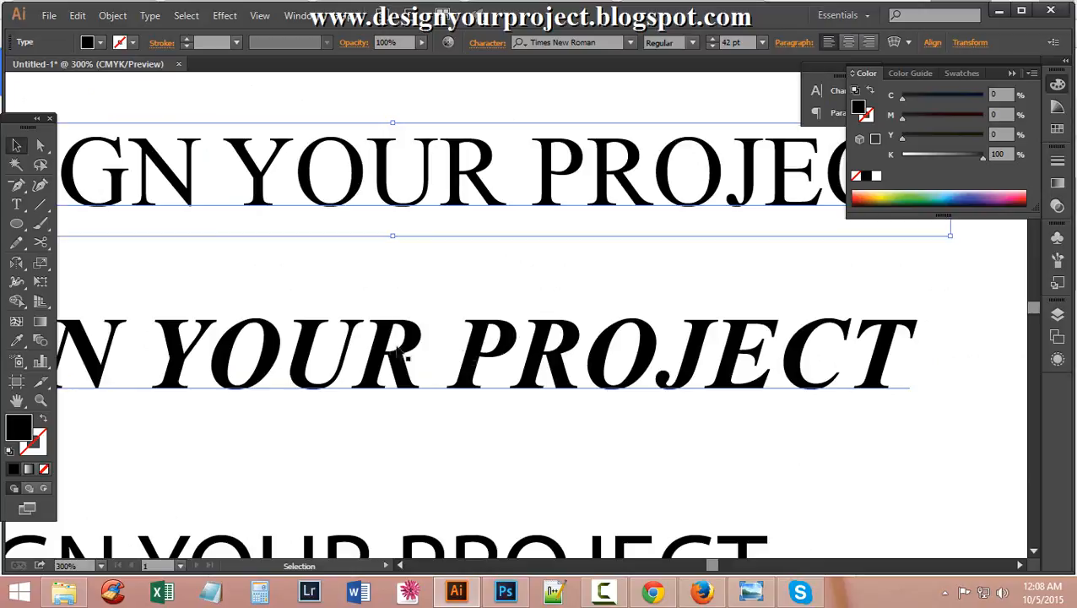
left_click(341, 378, "ctrl+alt")
scroll(343, 375, "down", 3)
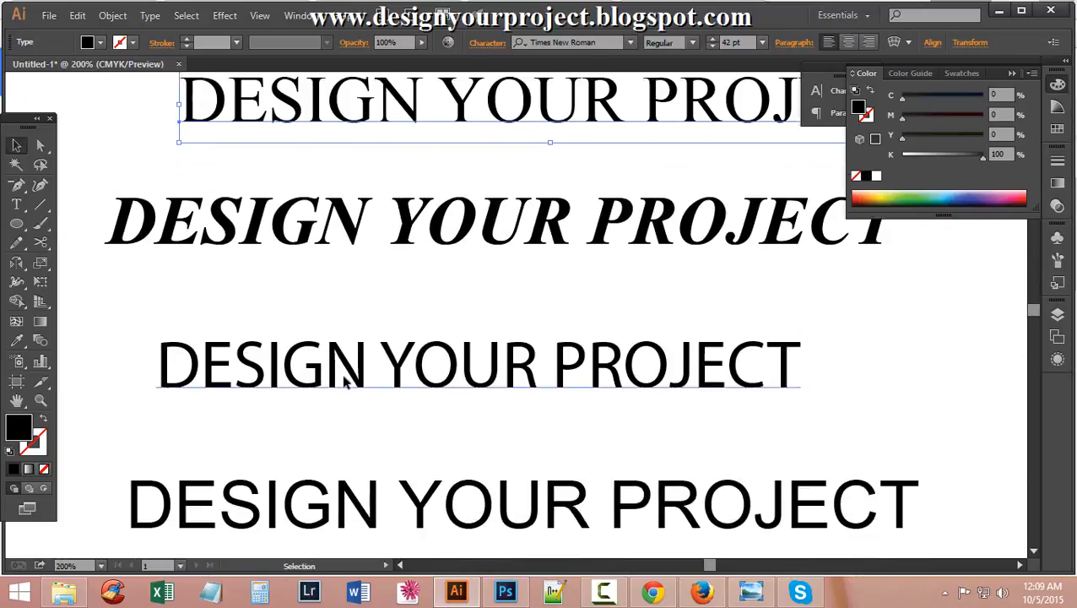
scroll(371, 367, "up", 1)
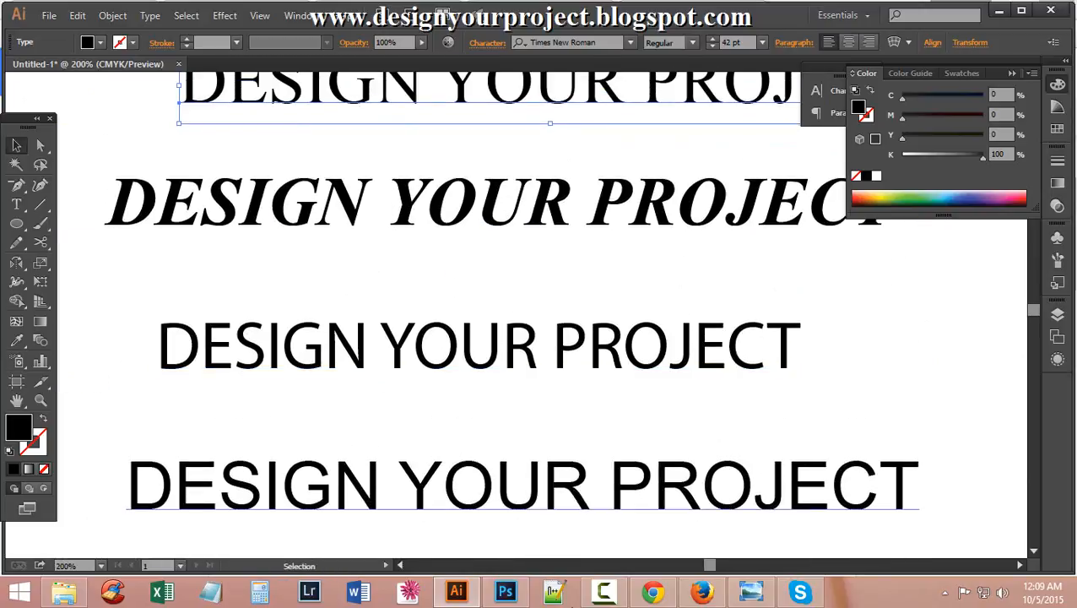
left_click(653, 592)
Highlight the Sans Serif Fonts usage sentence in yellow, then return to Illustrator.
scroll(317, 353, "down", 2)
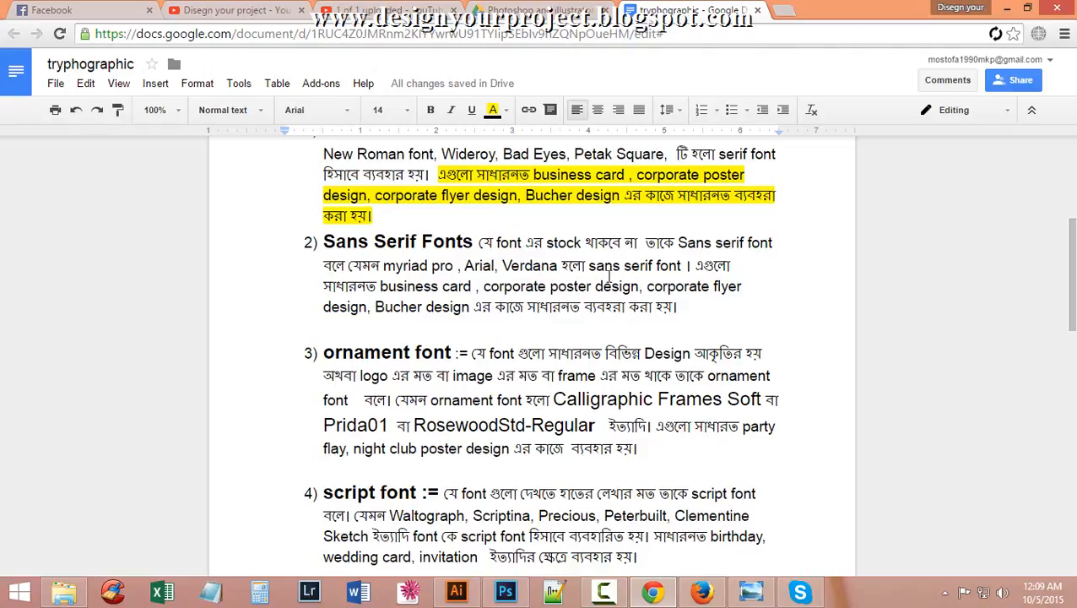
scroll(530, 301, "down", 1)
scroll(530, 300, "up", 2)
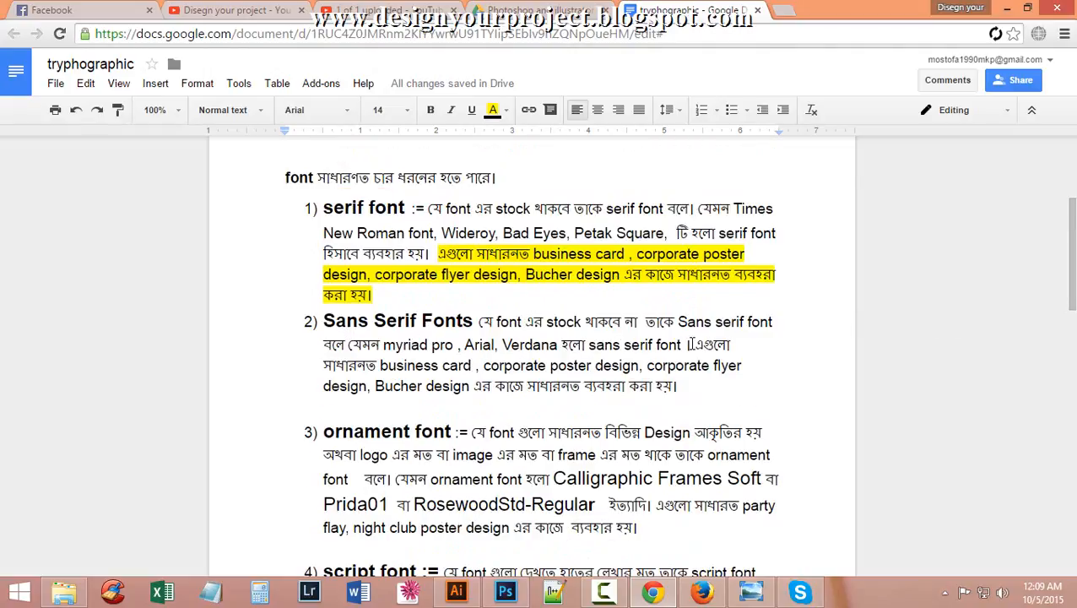
left_click_drag(697, 344, 721, 387)
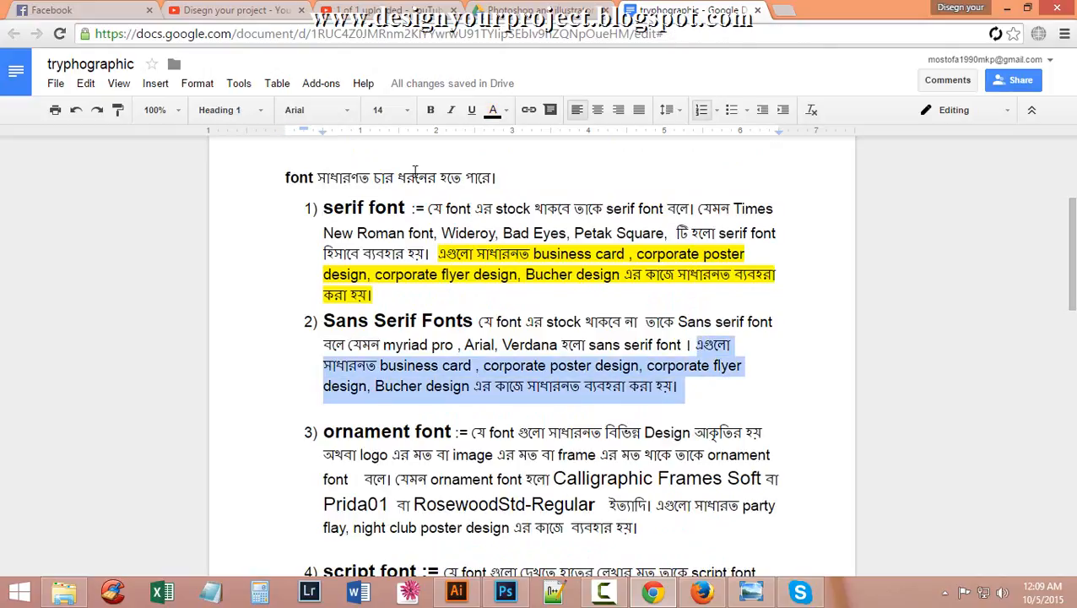
left_click(494, 112)
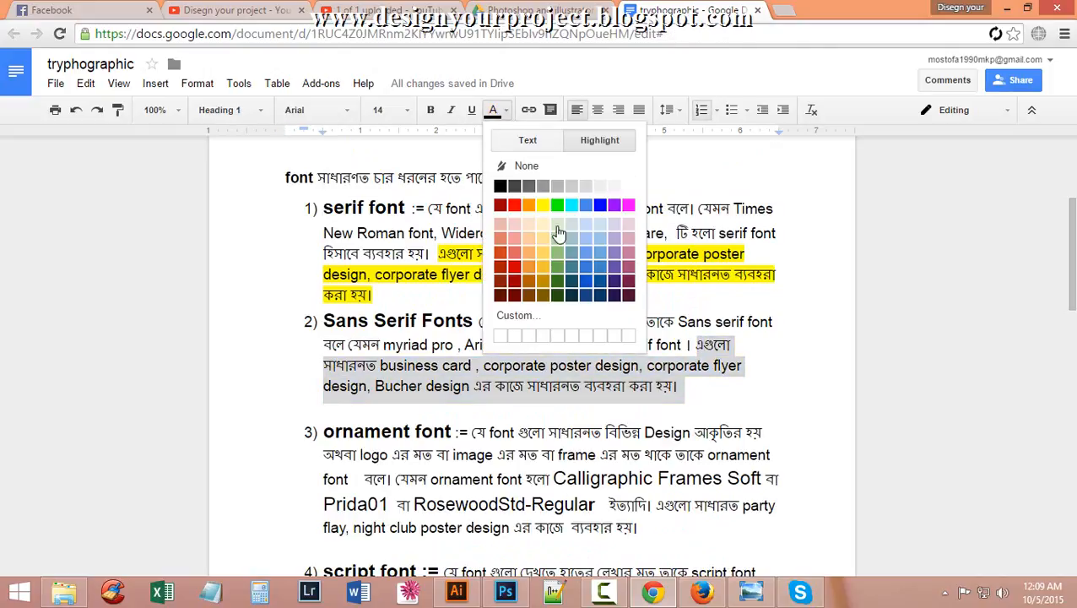
left_click(544, 211)
left_click(869, 361)
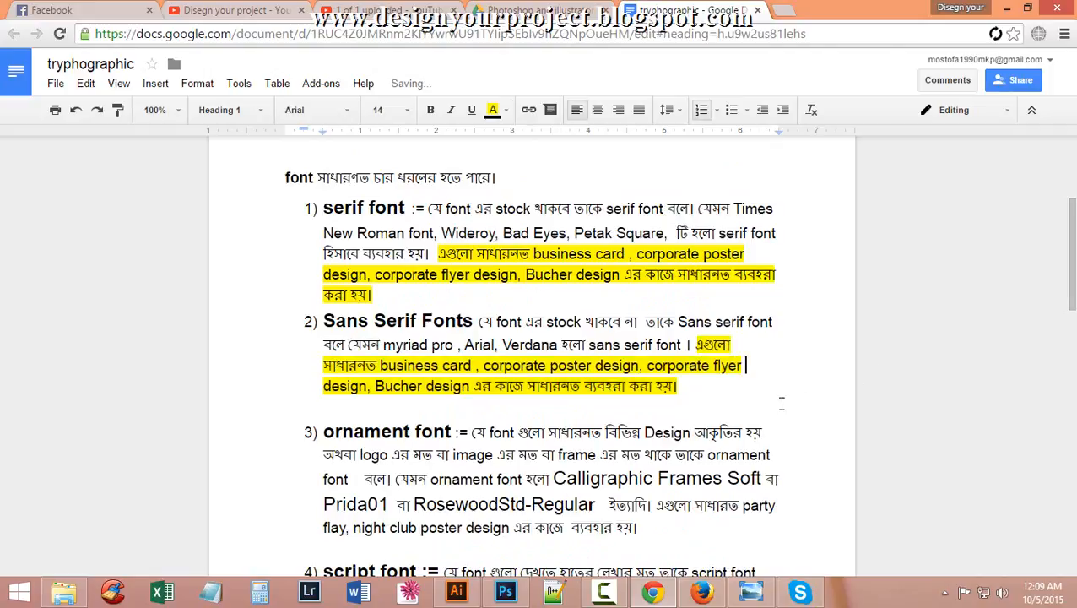
scroll(727, 384, "down", 2)
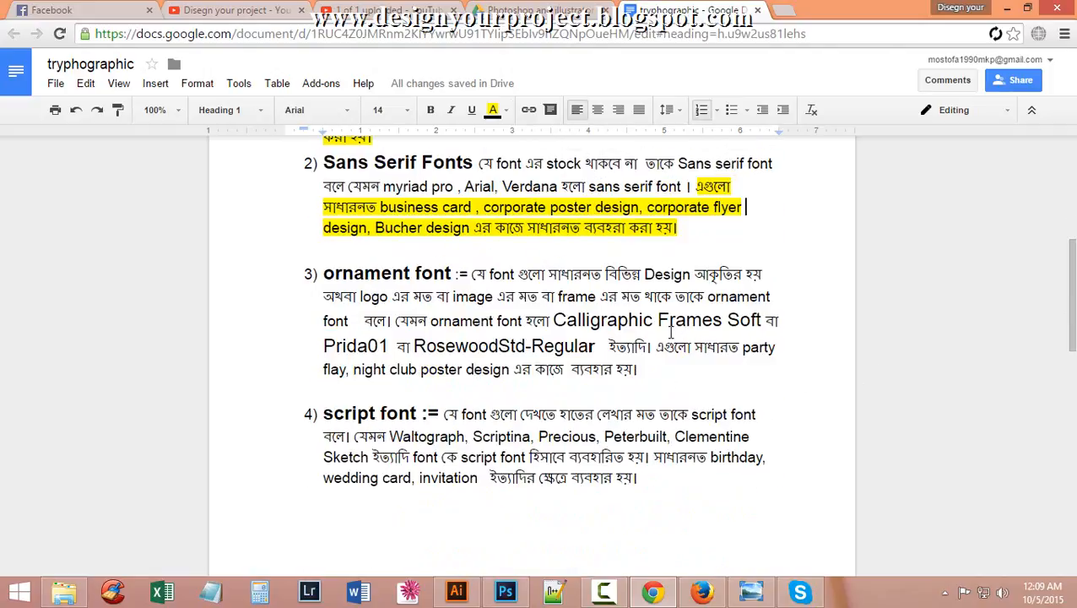
scroll(561, 353, "up", 1)
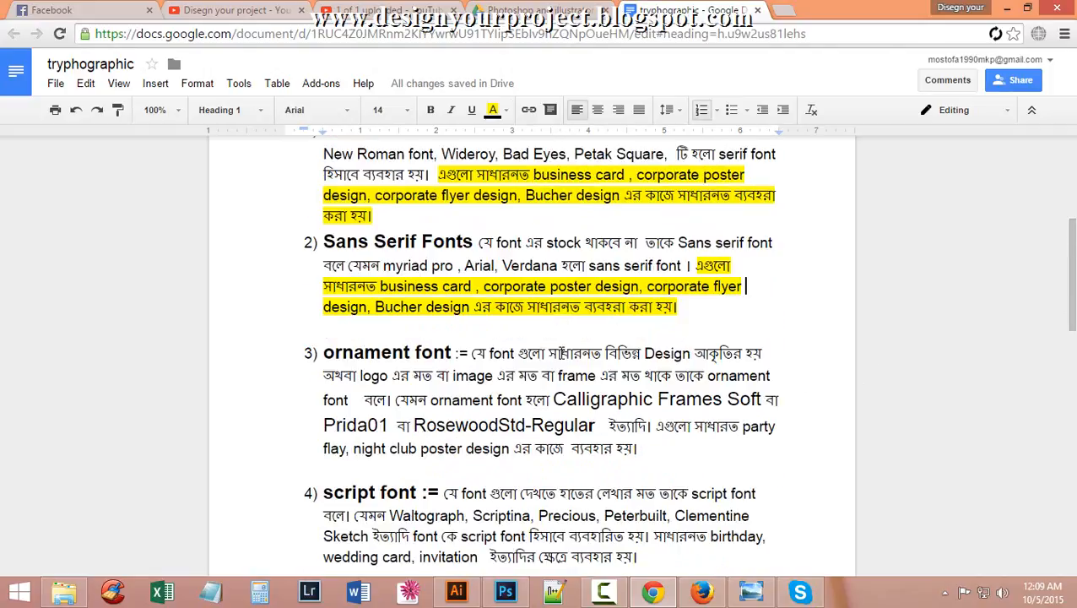
scroll(699, 302, "down", 1)
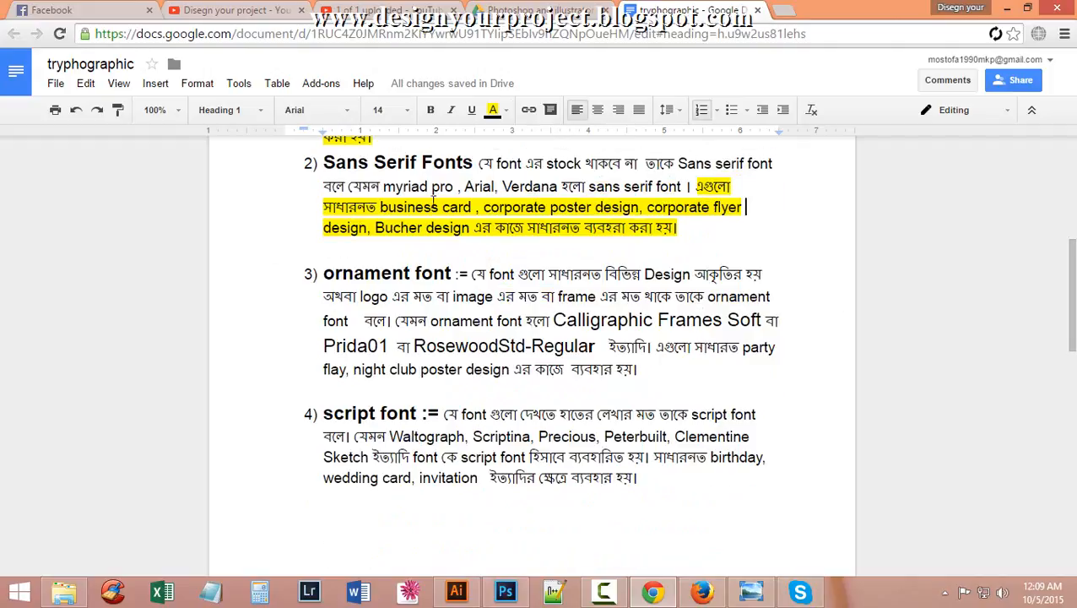
left_click(456, 593)
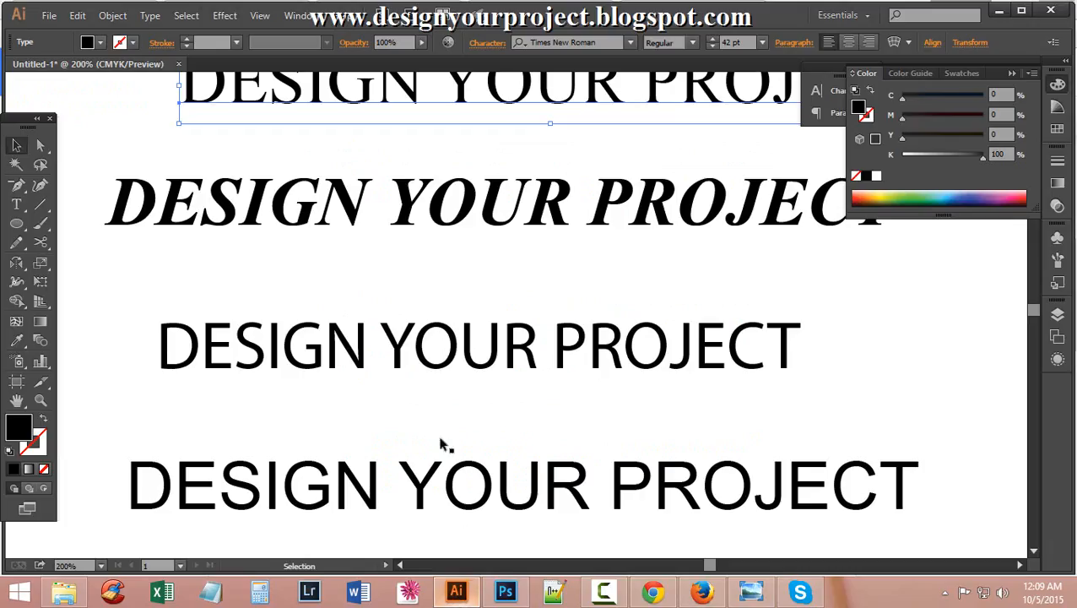
Deselect the Myriad Pro line and scroll down through the decorative font samples.
scroll(377, 386, "down", 1)
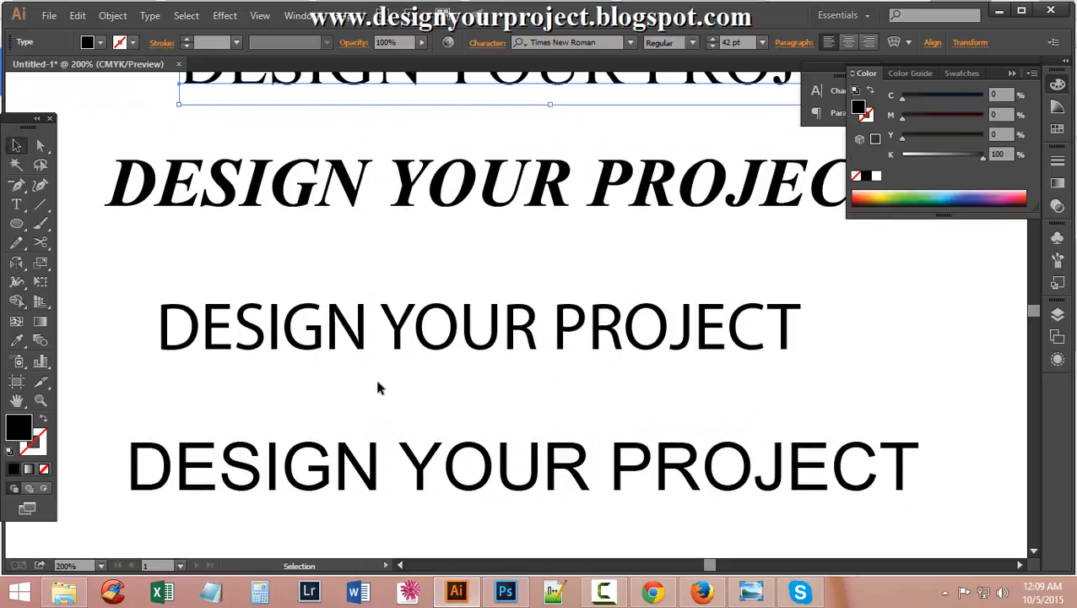
left_click(281, 336)
scroll(844, 328, "down", 2)
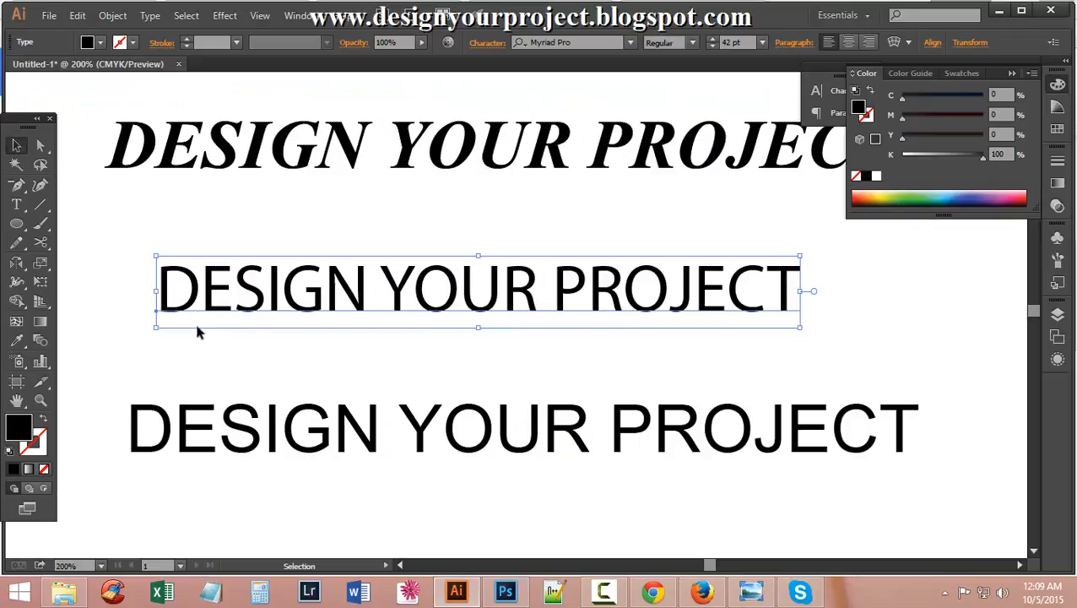
left_click(105, 284)
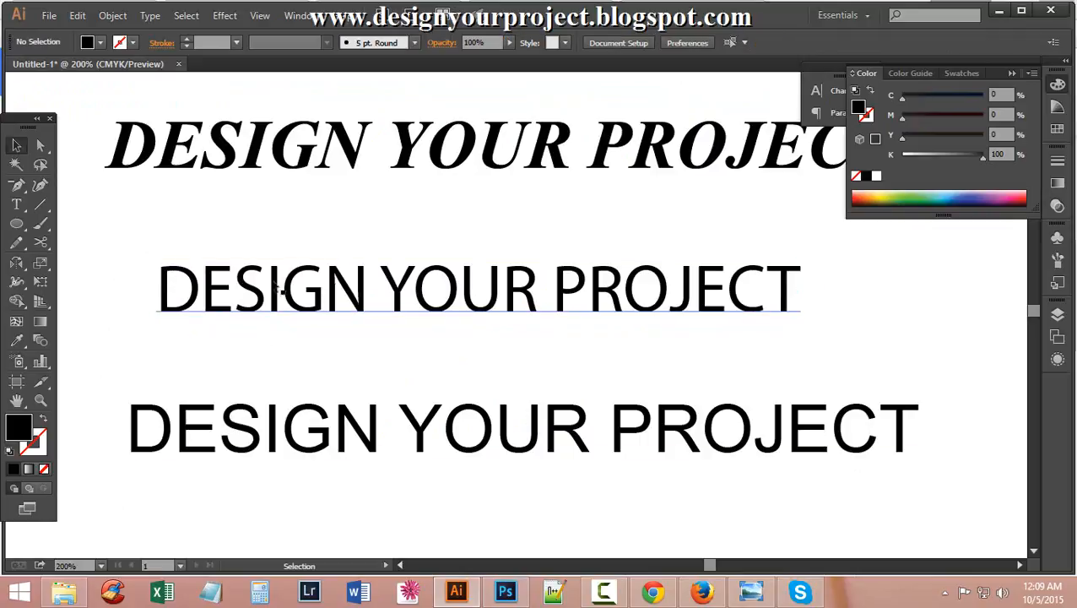
scroll(300, 425, "down", 2)
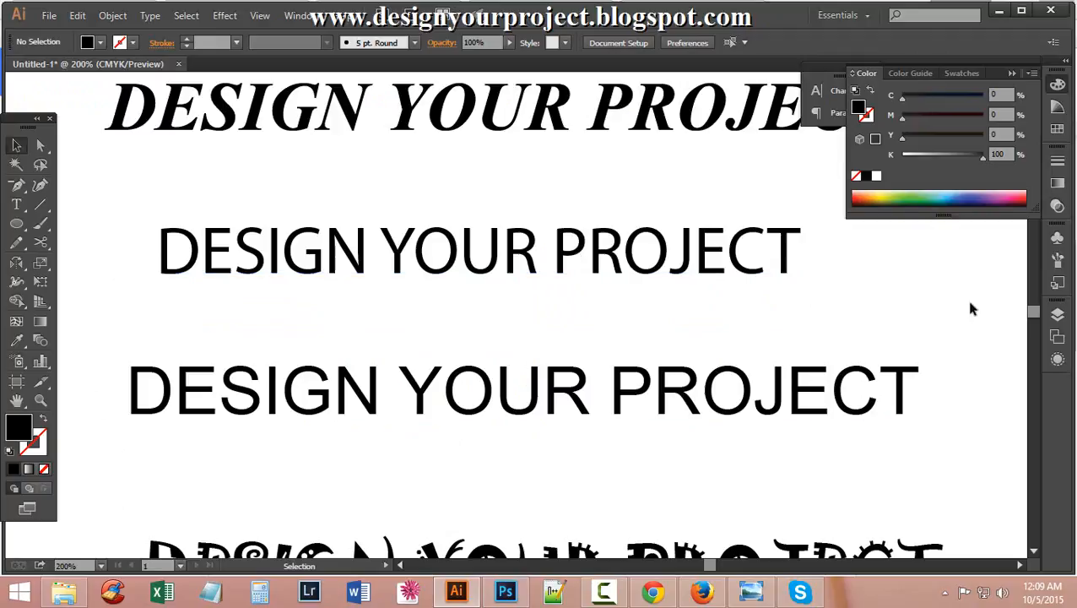
scroll(413, 442, "down", 6)
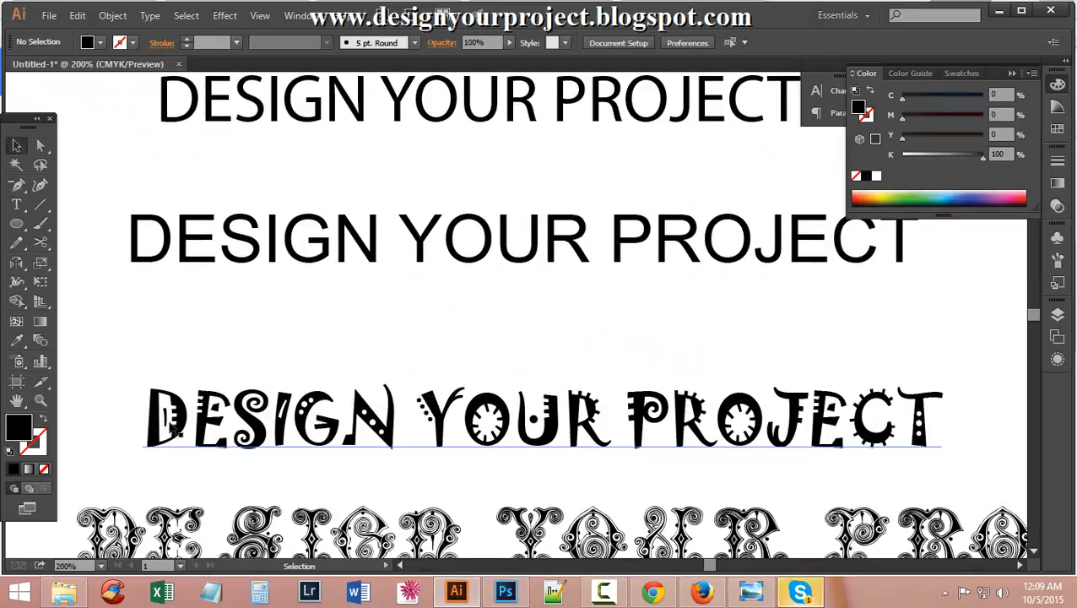
scroll(961, 403, "down", 1)
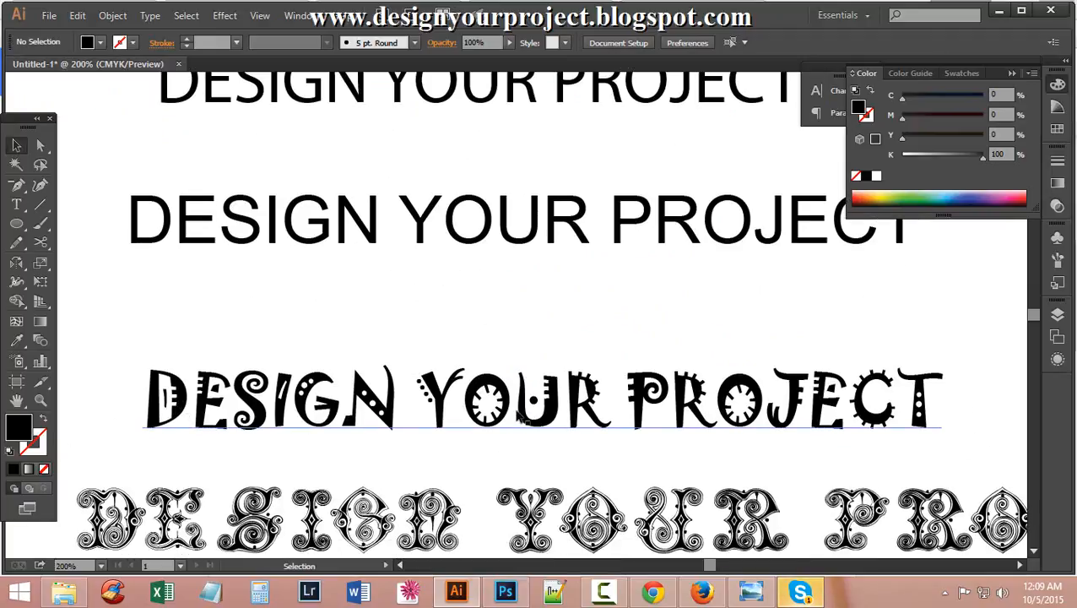
scroll(519, 415, "down", 3)
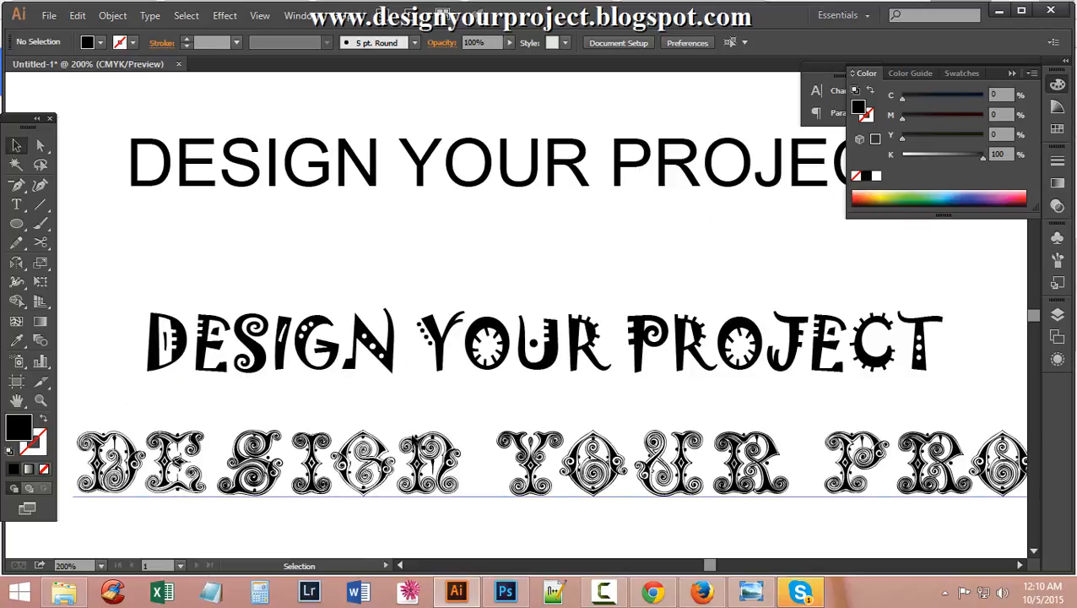
left_click(506, 592)
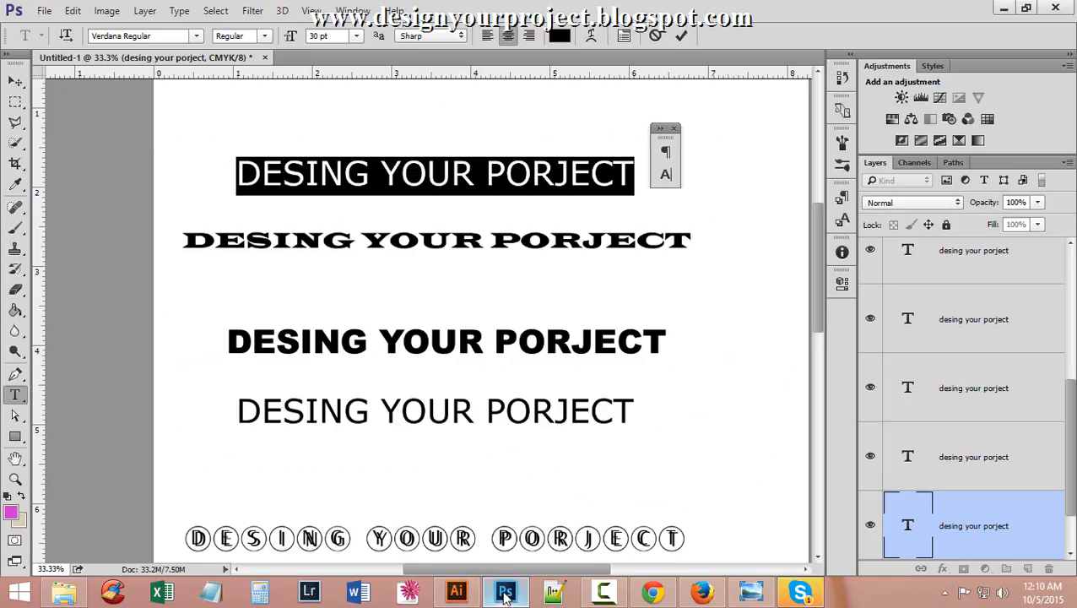
Zoom into the ornament row and select its text layer with the Move tool.
scroll(441, 434, "down", 2)
scroll(338, 431, "down", 2)
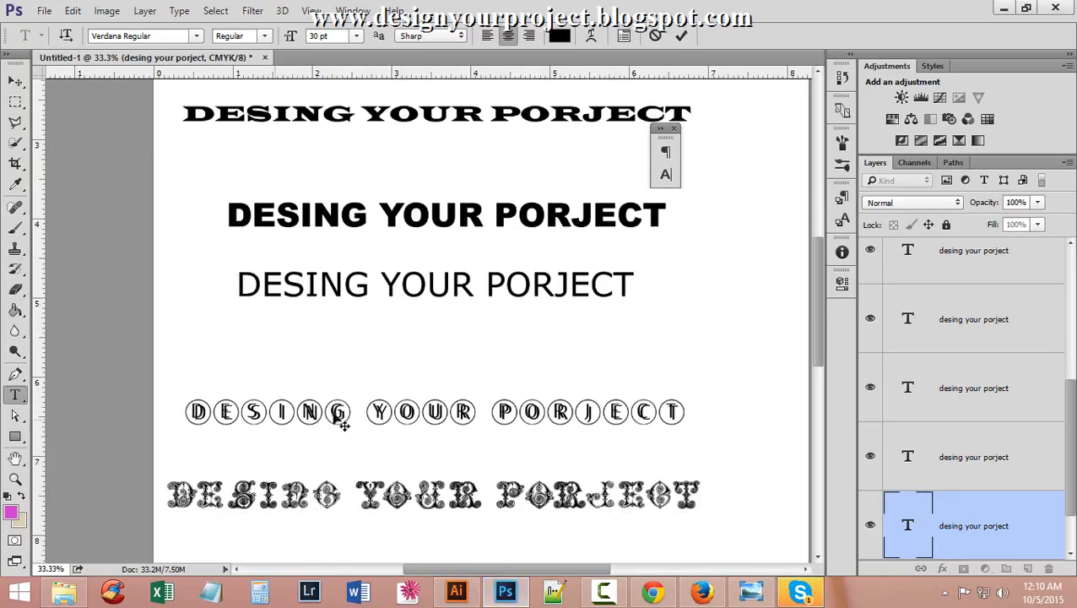
scroll(346, 439, "down", 2)
scroll(588, 460, "down", 5)
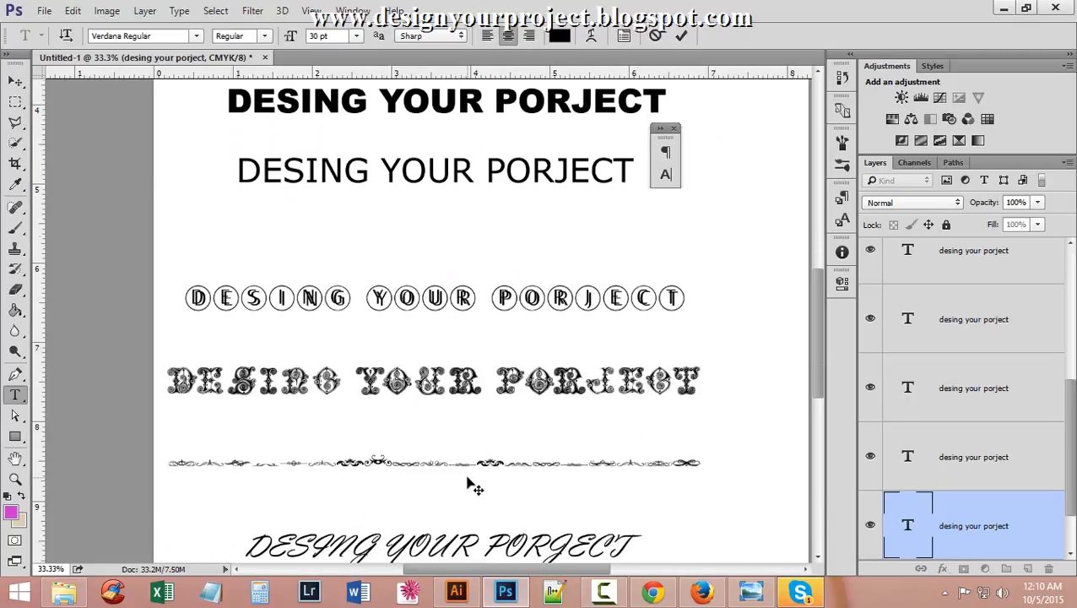
scroll(437, 426, "up", 1)
scroll(435, 433, "up", 6)
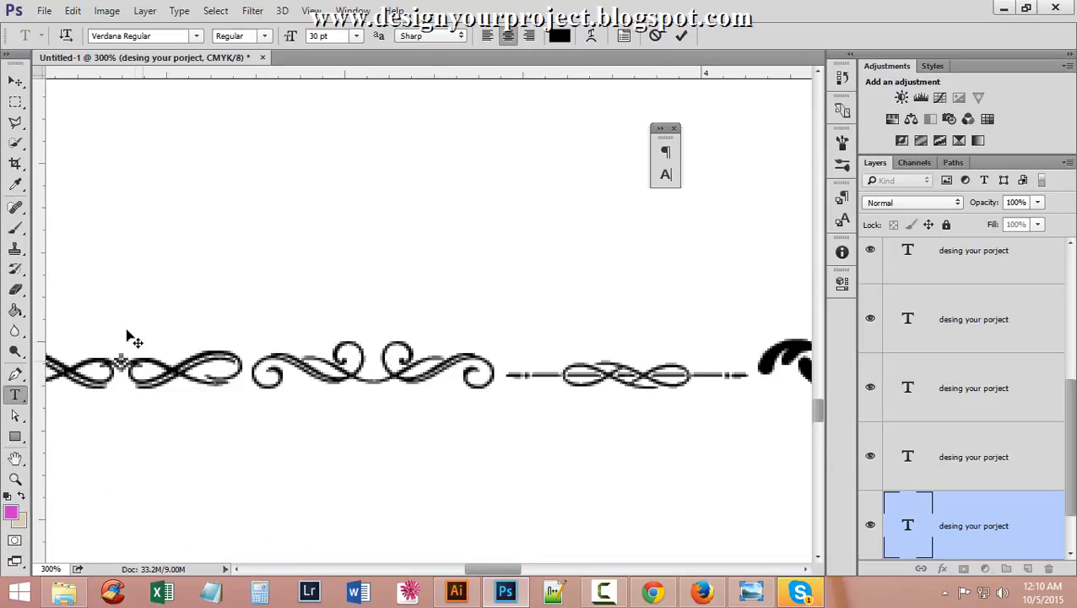
left_click(16, 81)
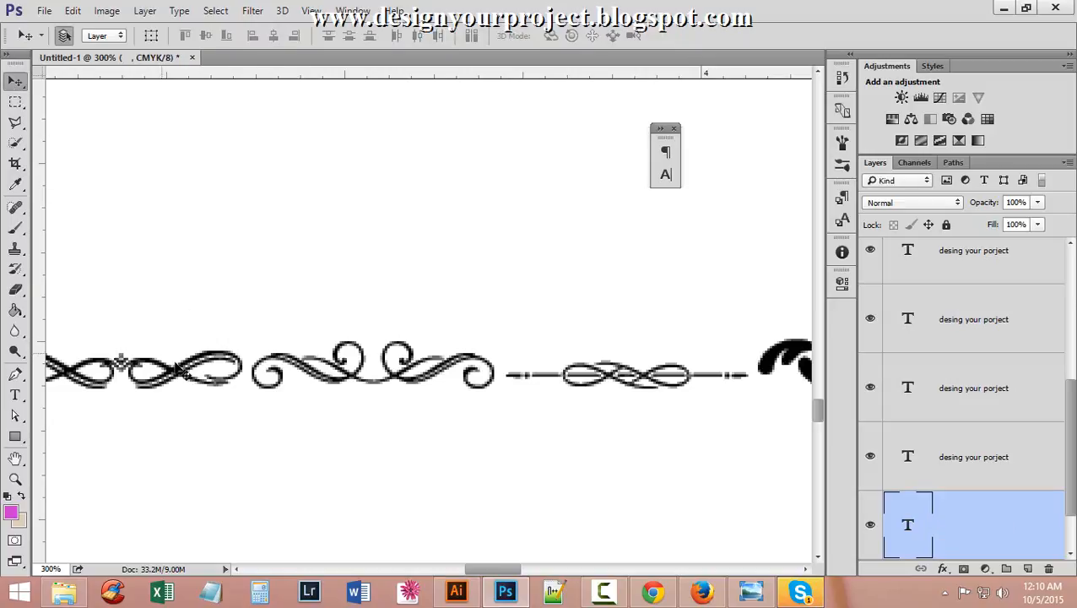
left_click(174, 369)
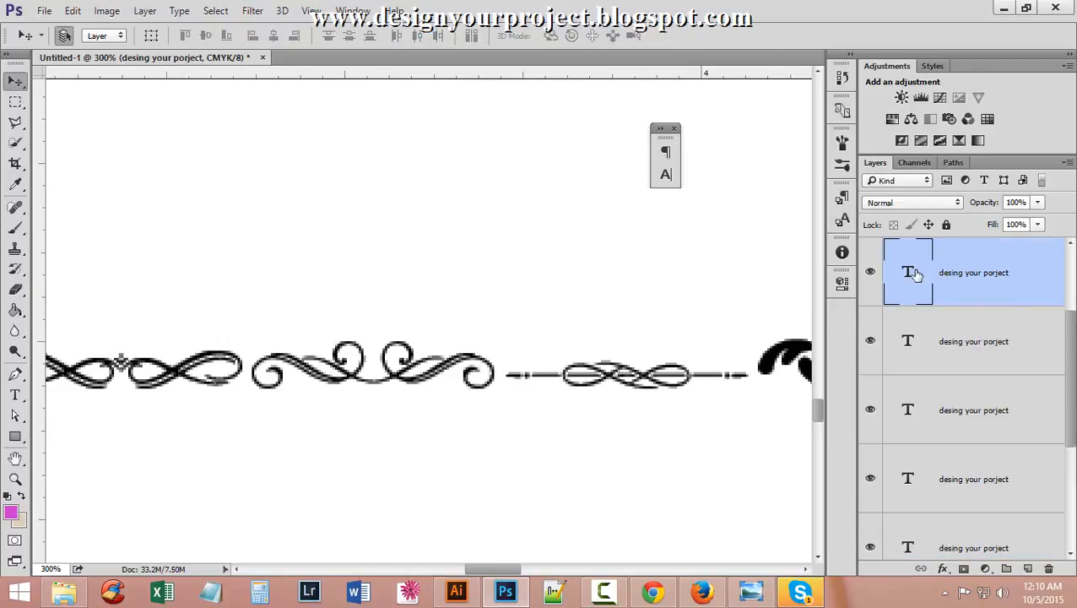
Confirm the ornament line uses Vintage Decorative Signs 5 Regular, then zoom out to the whole page.
double_click(908, 272)
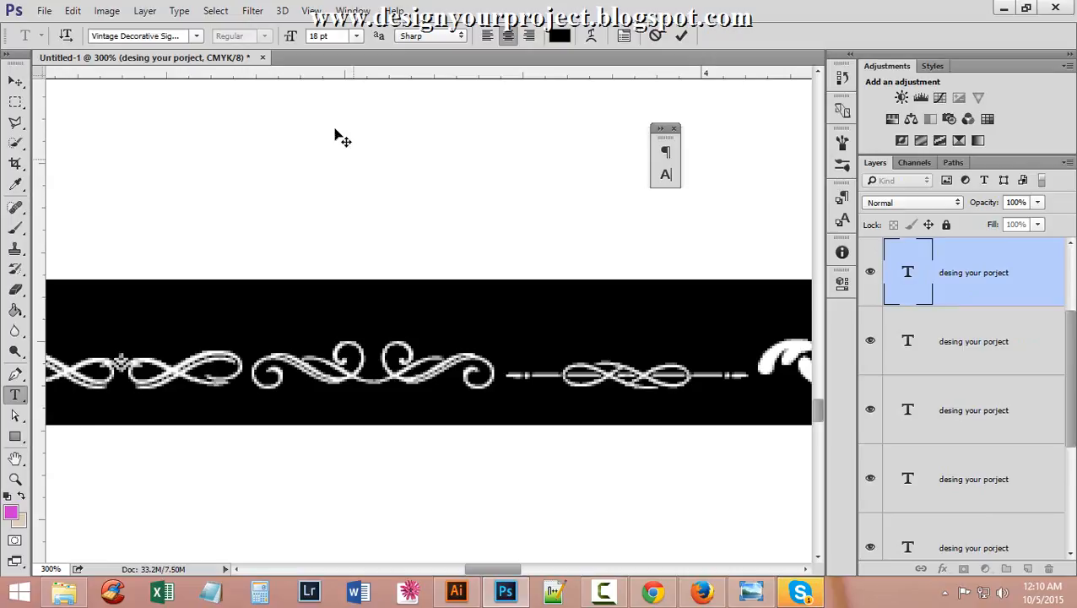
left_click(195, 36)
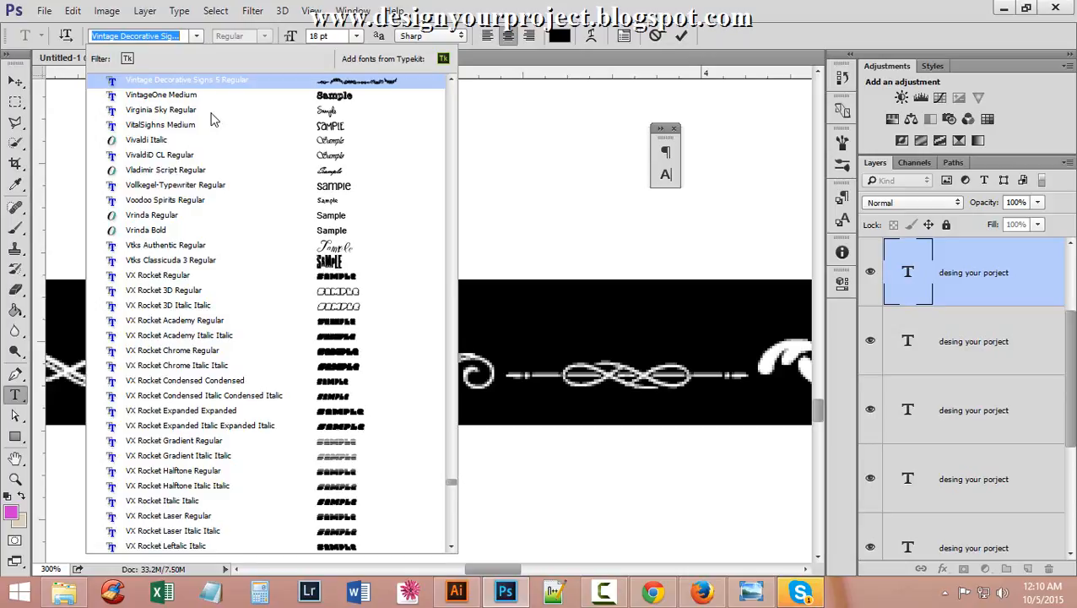
left_click(287, 85)
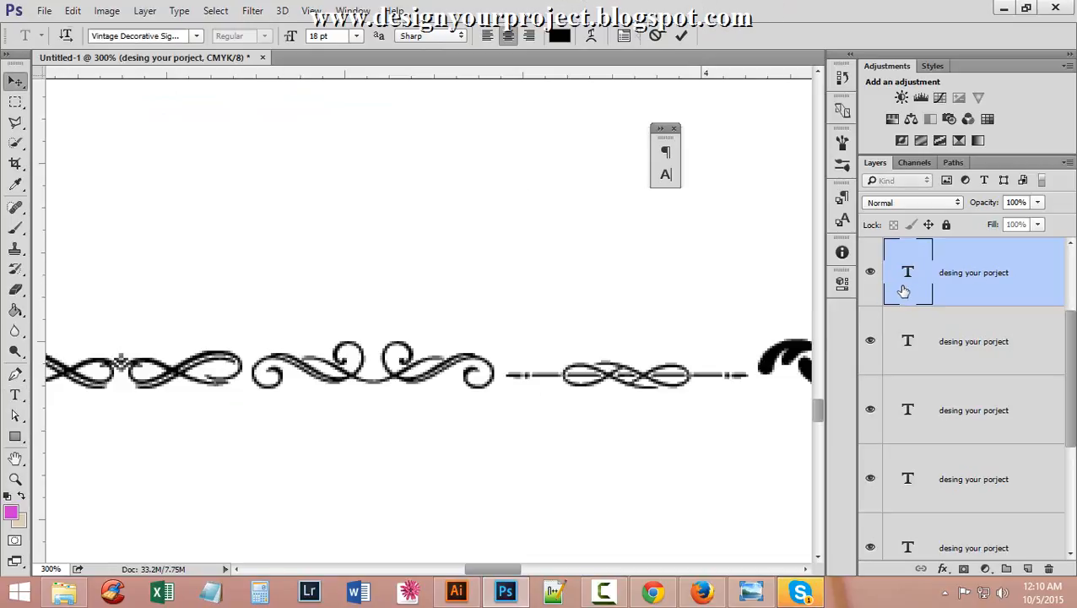
left_click(457, 336, "ctrl+alt")
left_click(459, 338, "ctrl+alt")
left_click(459, 339, "ctrl+alt")
left_click(459, 339, "ctrl+alt")
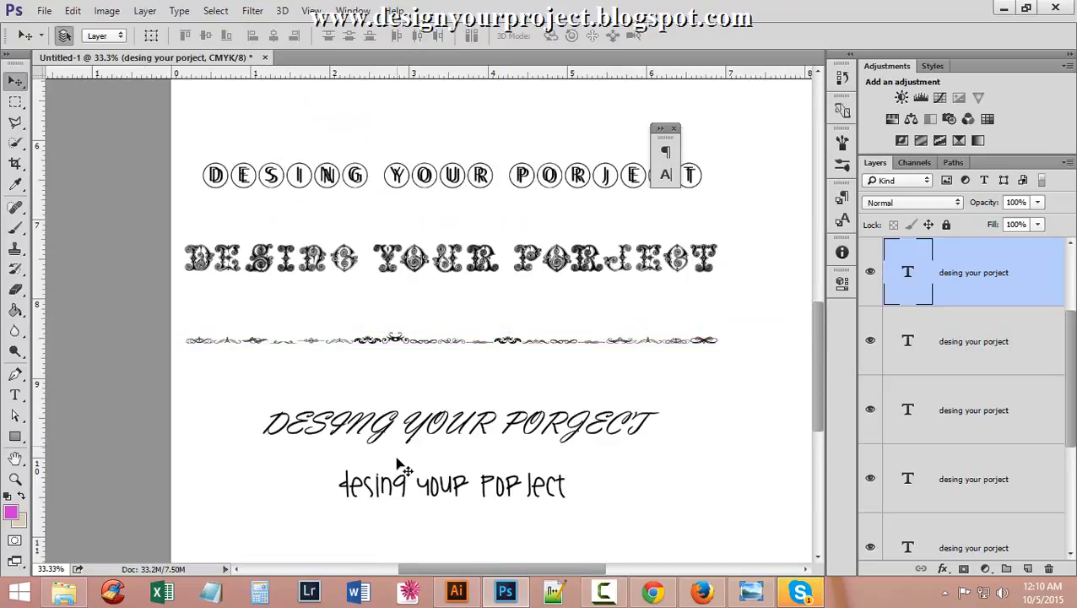
scroll(401, 464, "down", 2)
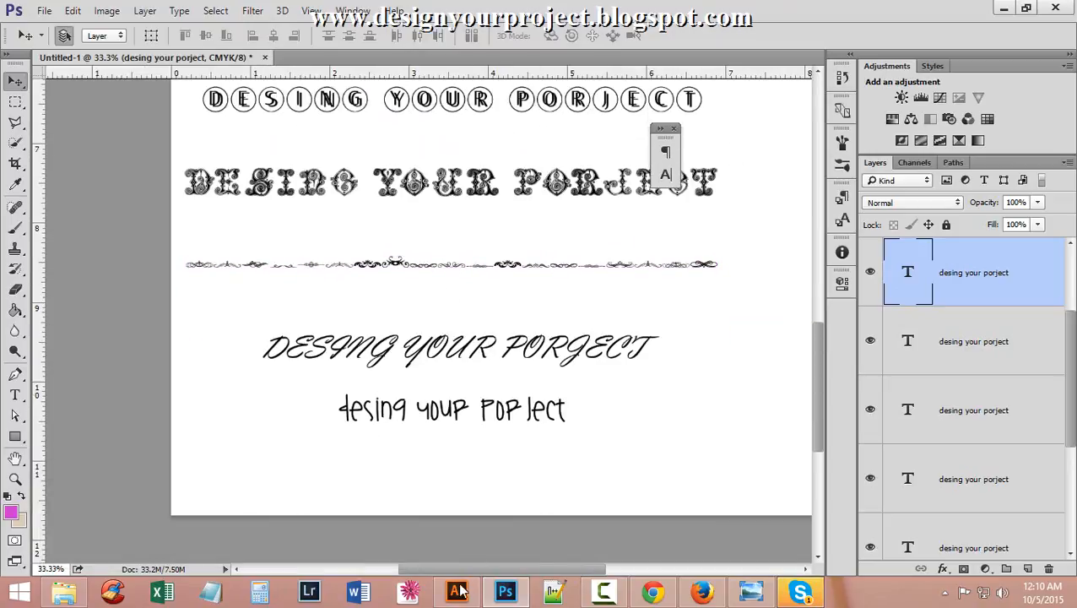
left_click(650, 594)
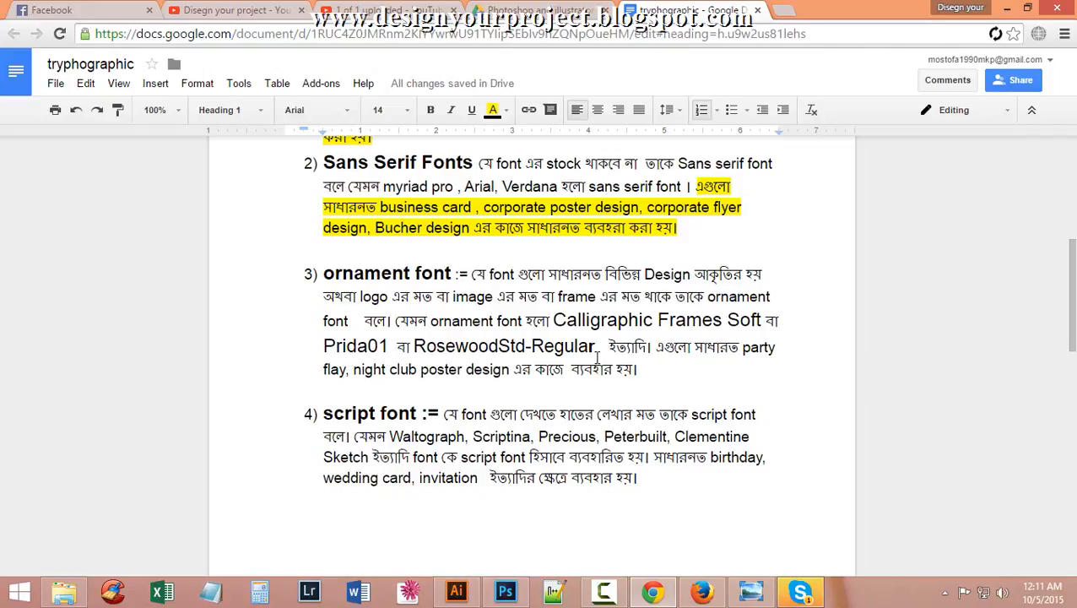
Highlight the ornament font item's closing usage sentence in yellow.
left_click_drag(658, 347, 704, 369)
left_click(506, 111)
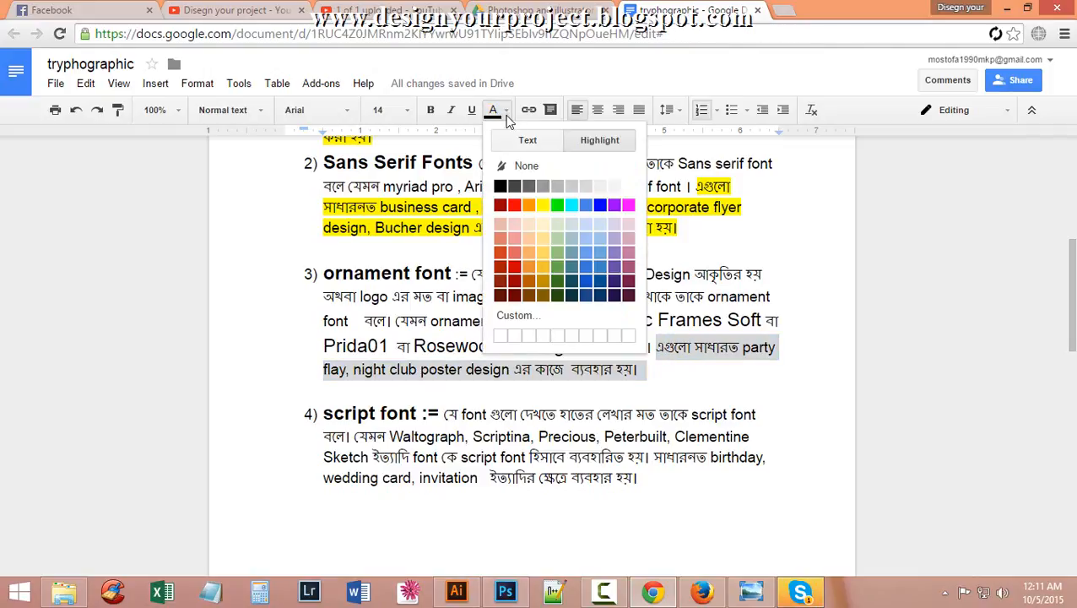
left_click(543, 206)
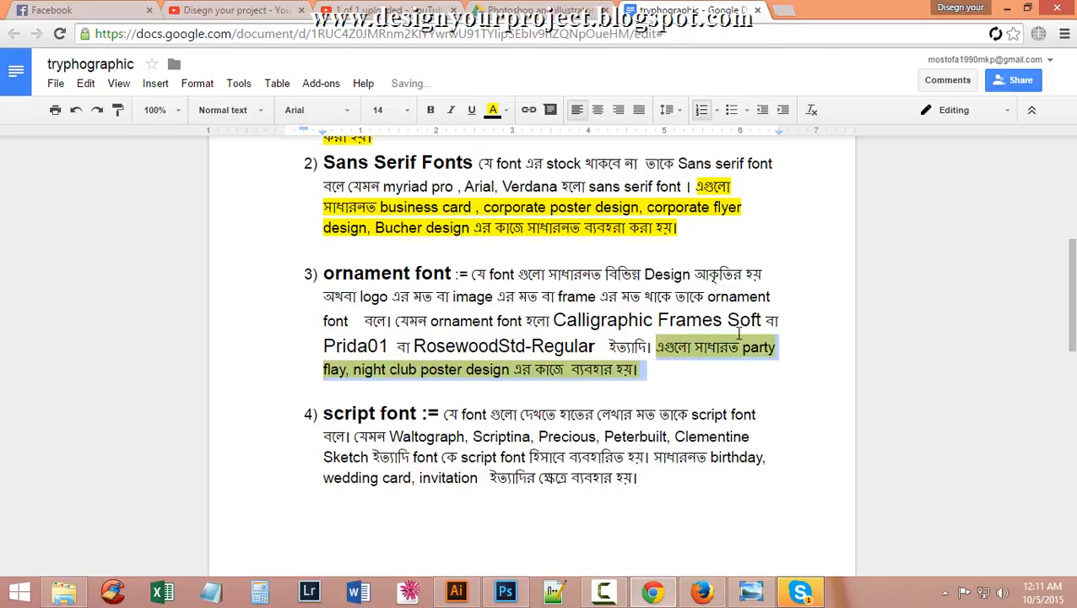
left_click(822, 388)
scroll(812, 320, "down", 2)
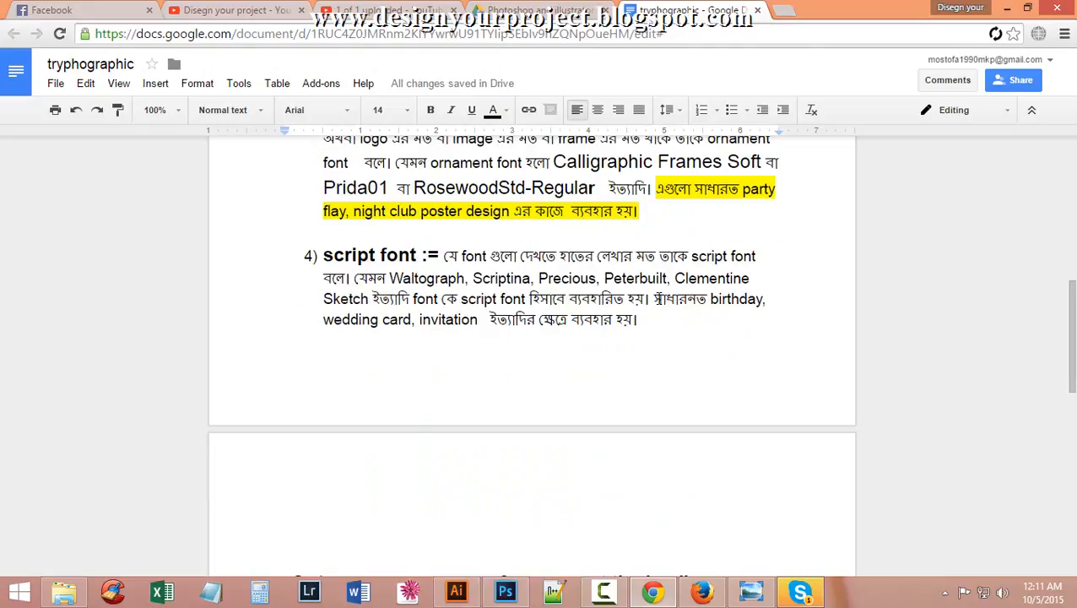
Highlight the script font item's closing usage sentence in yellow and return to Illustrator.
left_click_drag(658, 300, 693, 329)
left_click(494, 111)
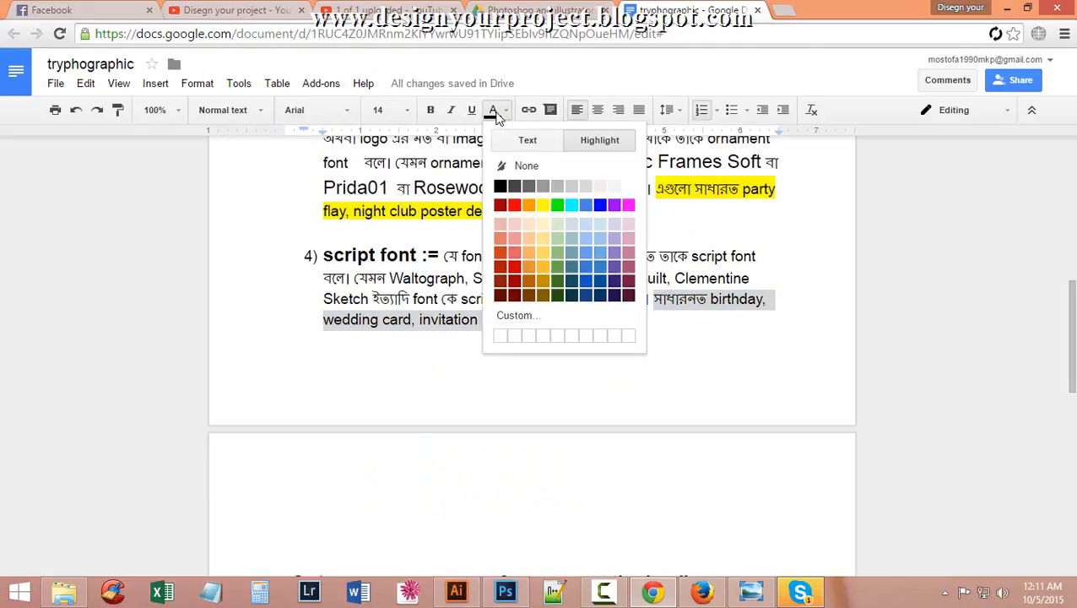
left_click(543, 204)
left_click(399, 414)
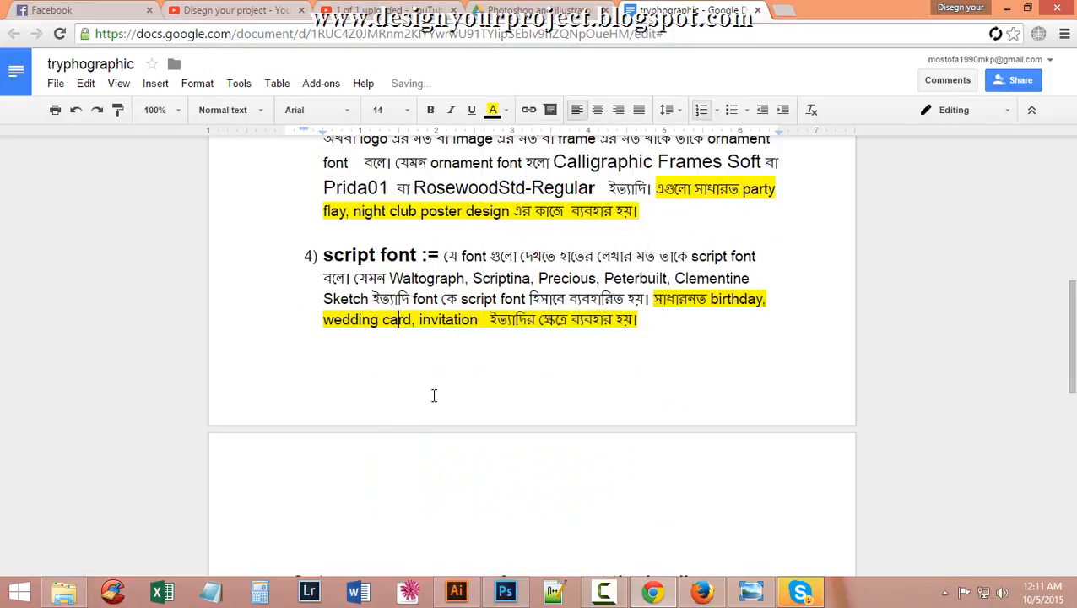
scroll(468, 440, "down", 2)
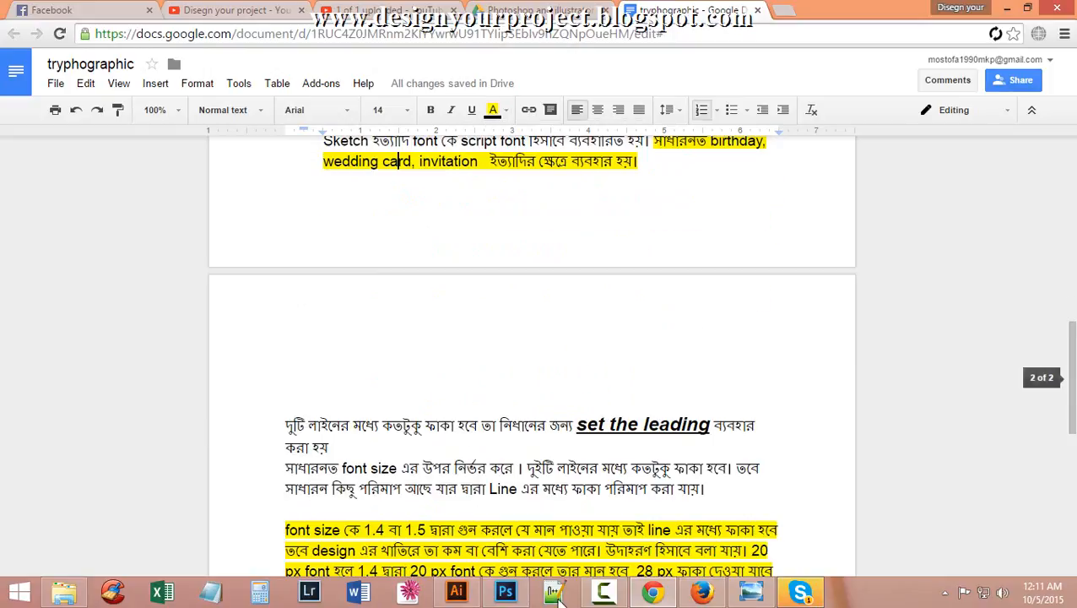
scroll(534, 459, "up", 3)
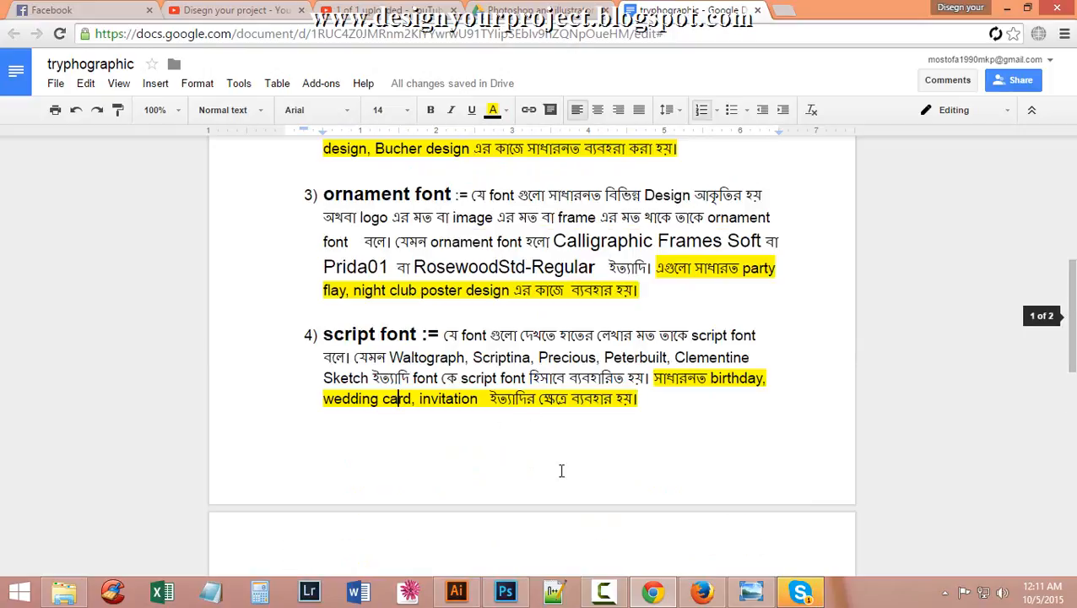
left_click(457, 591)
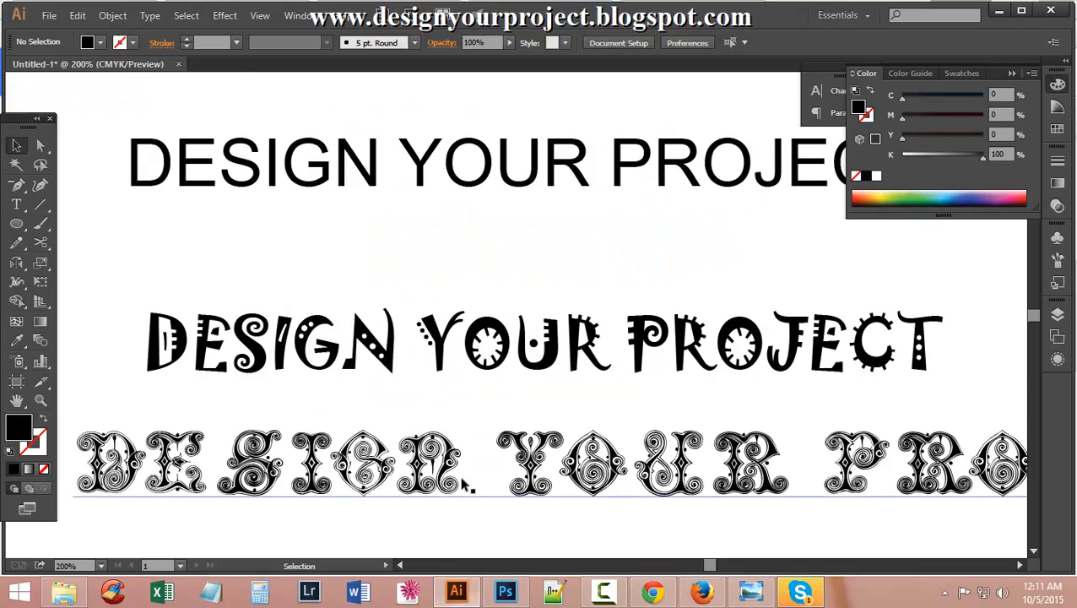
scroll(342, 472, "down", 5)
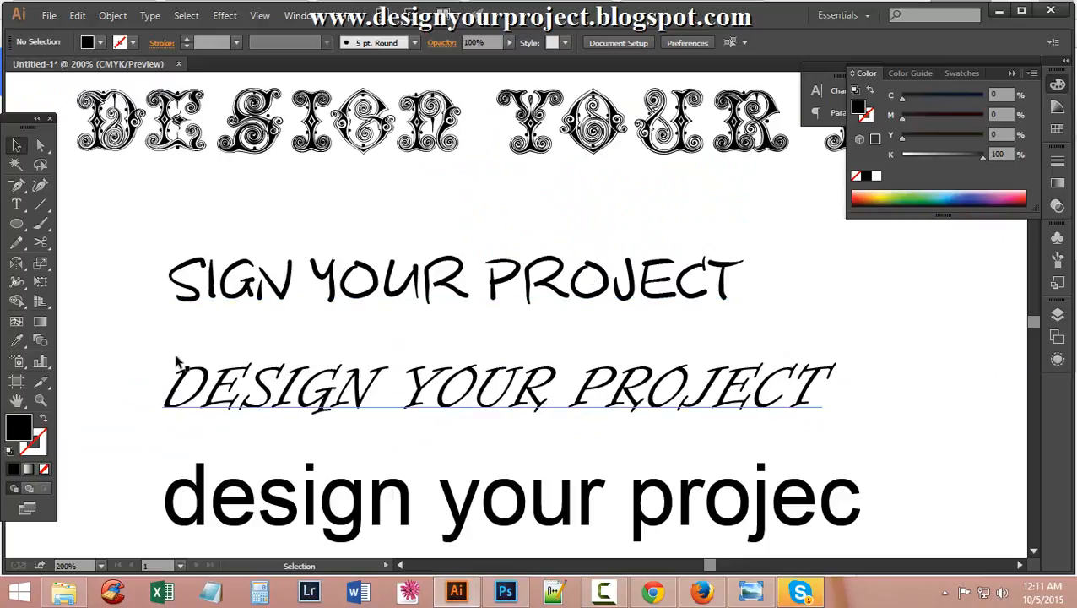
scroll(177, 363, "down", 1)
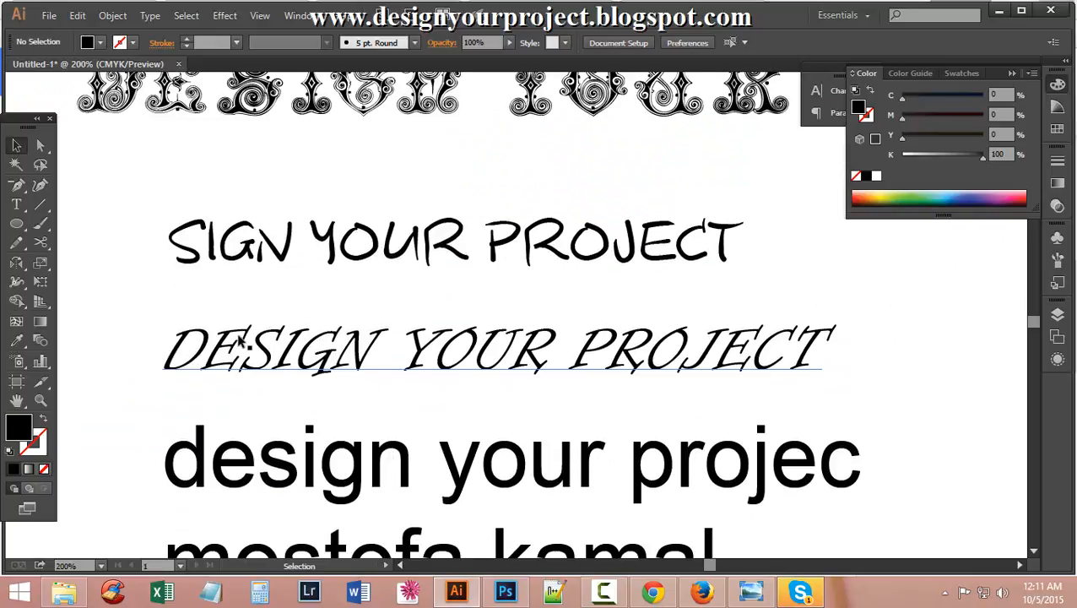
left_click(264, 373, "ctrl")
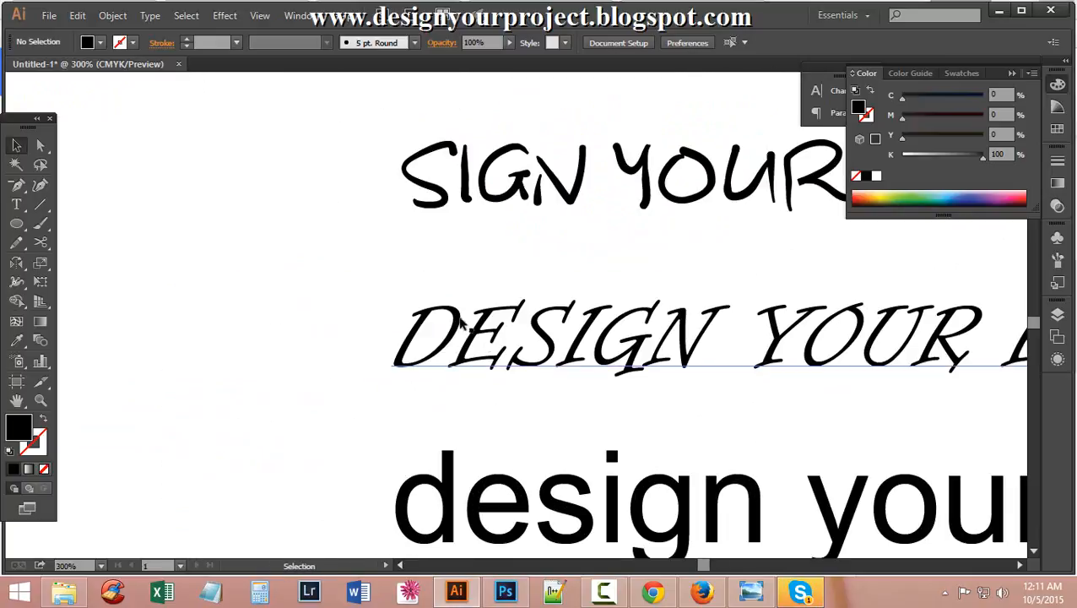
left_click_drag(774, 348, 449, 346)
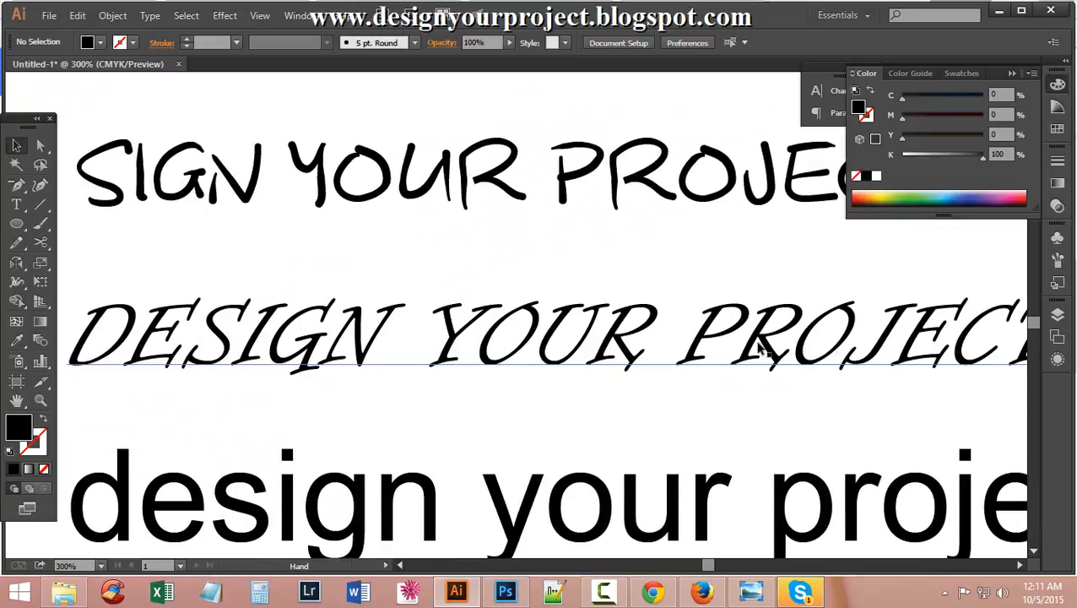
left_click(717, 346, "ctrl+alt")
left_click(717, 345, "ctrl+alt")
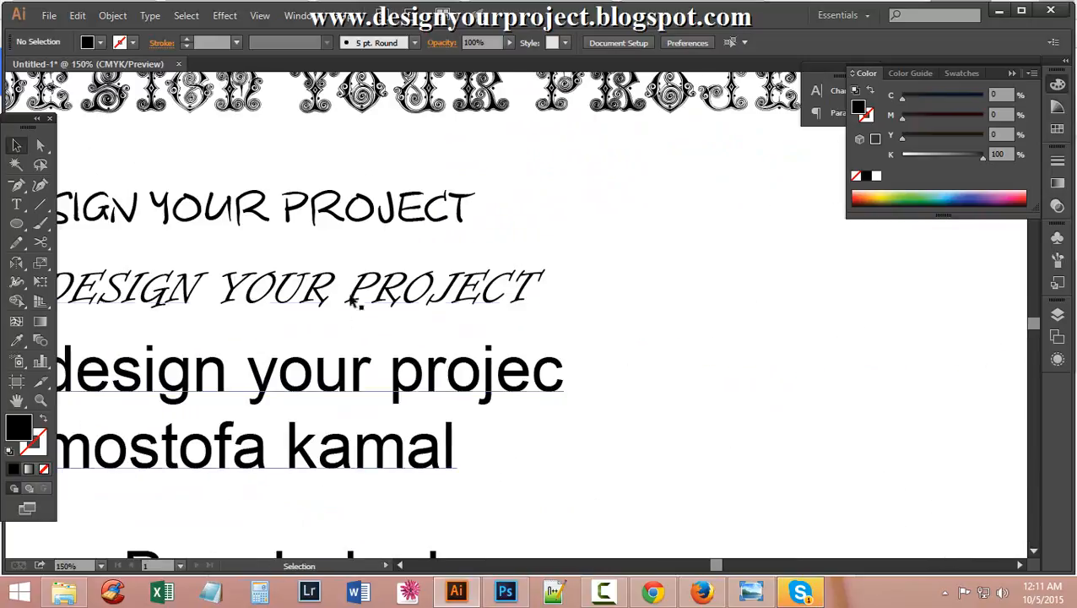
left_click_drag(310, 295, 530, 340)
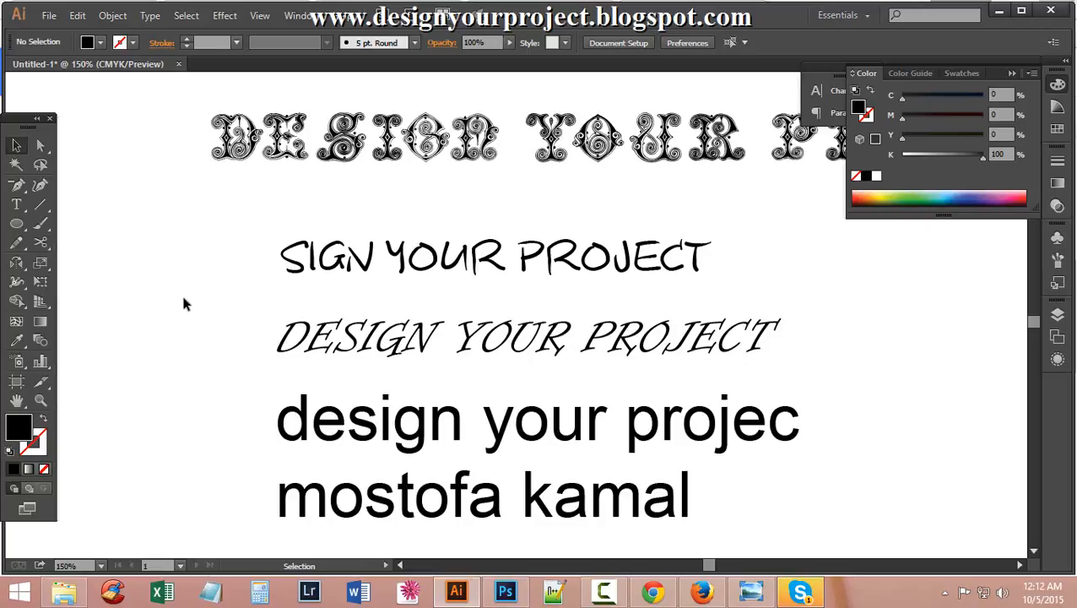
Set the italic DESIGN YOUR PROJECT line in Jonas-Light Regular at 42 pt.
left_click(16, 204)
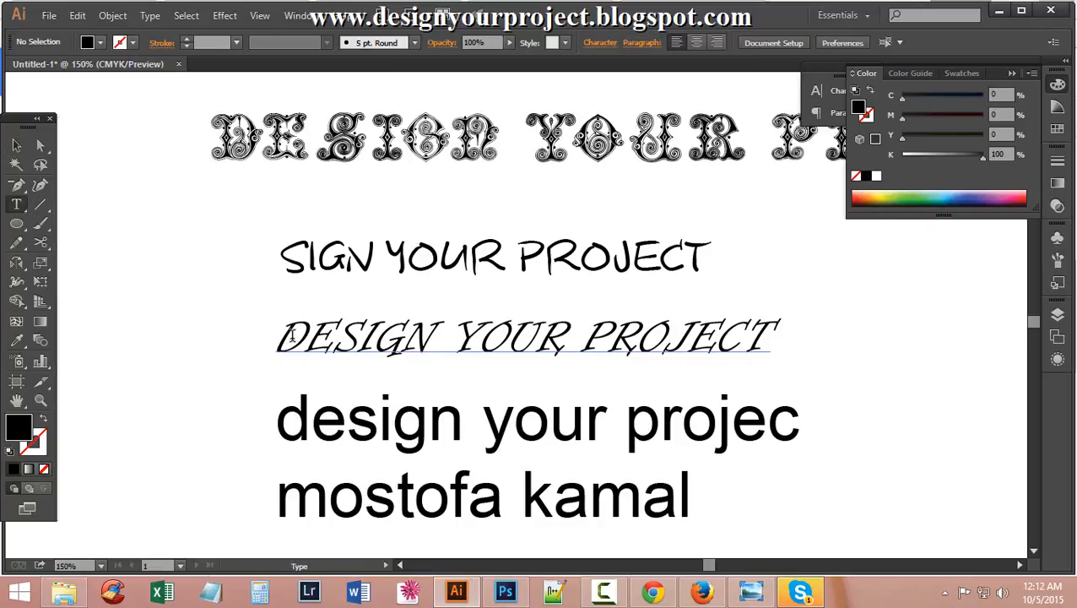
left_click_drag(276, 336, 859, 336)
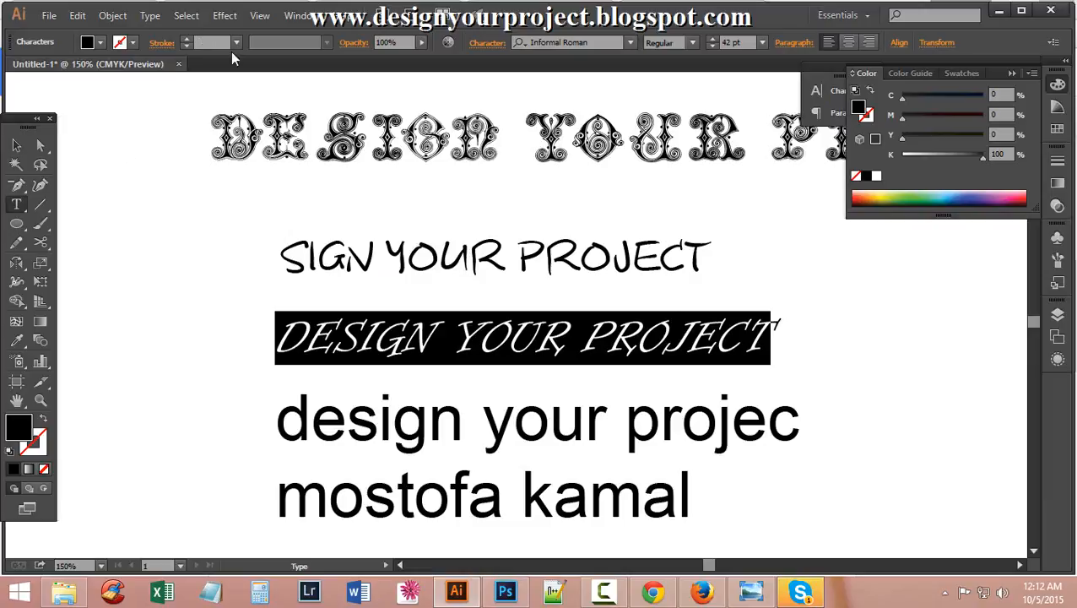
left_click(630, 44)
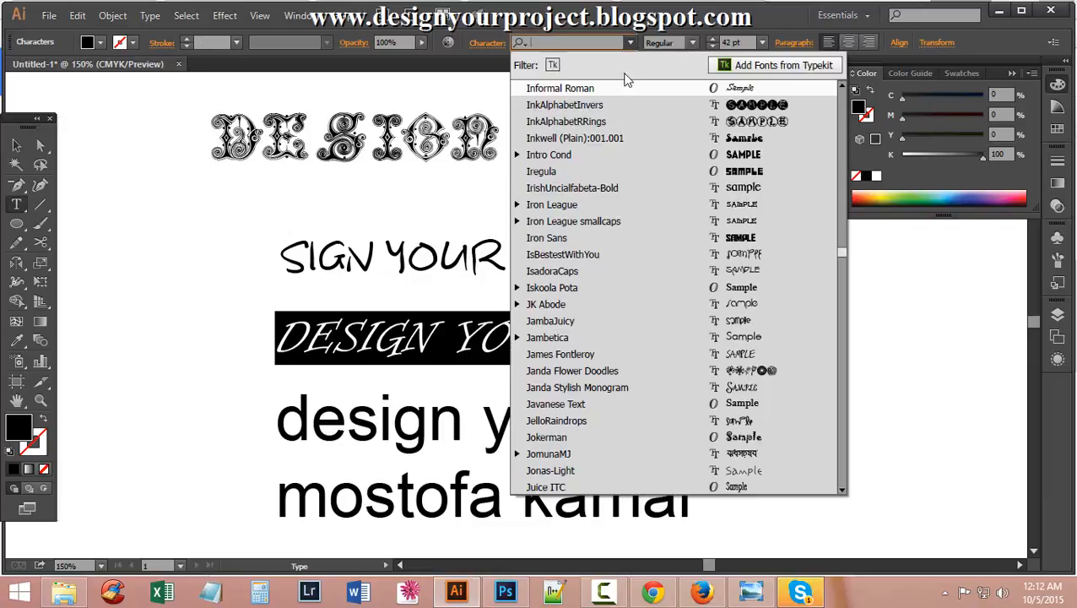
left_click(664, 469)
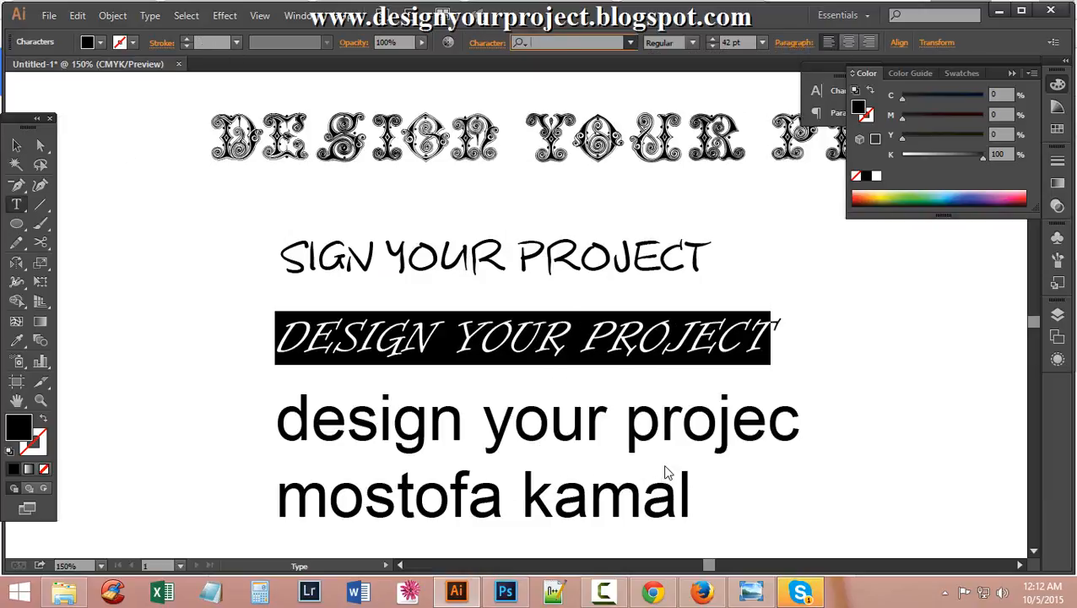
left_click(482, 361)
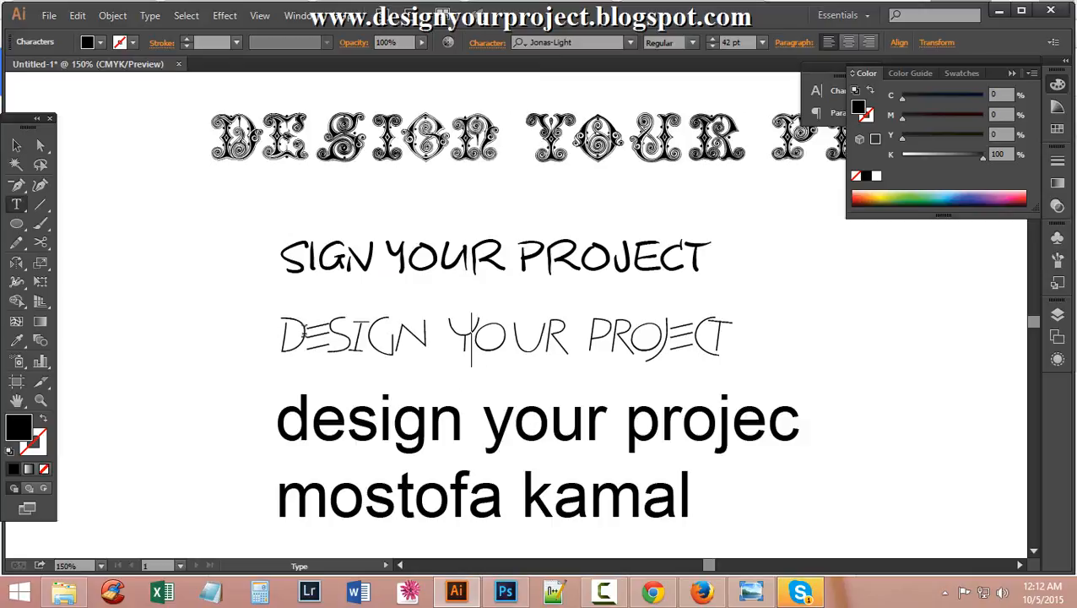
left_click_drag(283, 327, 832, 365)
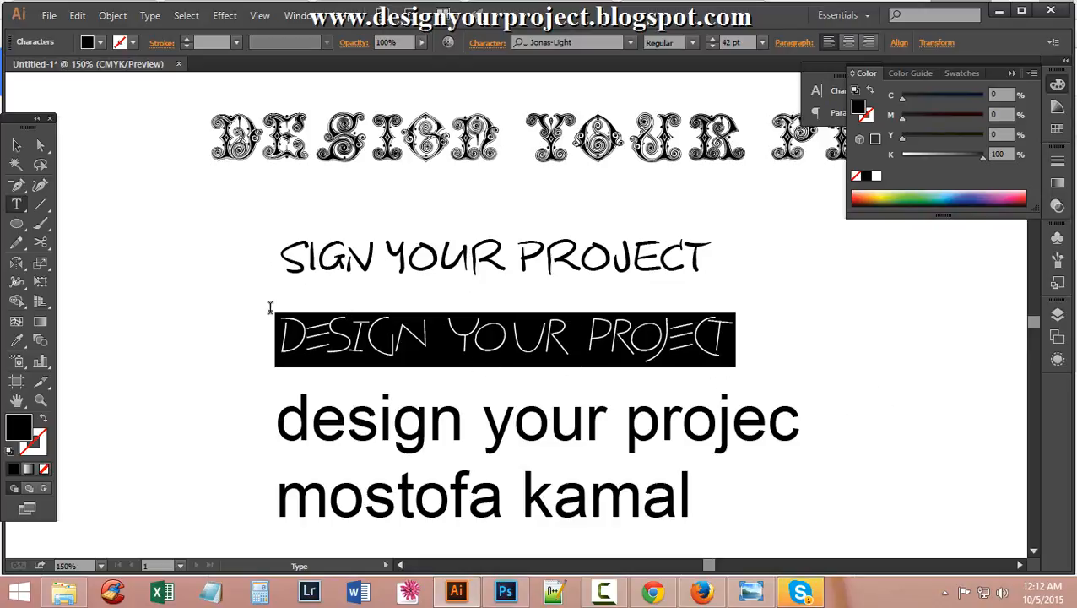
scroll(368, 366, "down", 3)
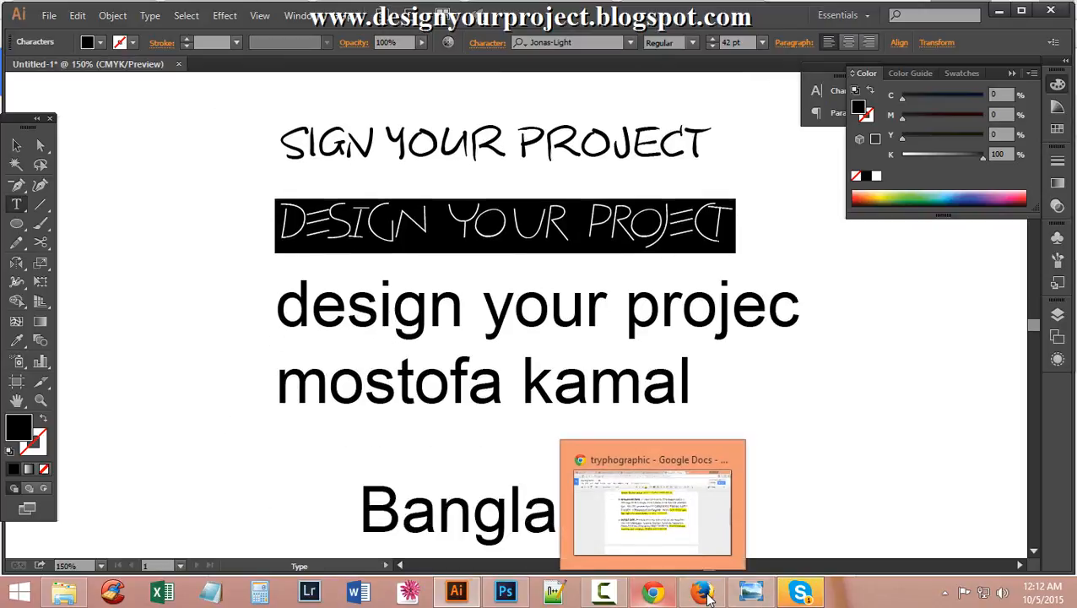
Review the Google Docs leading note (font size × 1.4 or 1.5), then return to Illustrator.
left_click(658, 597)
scroll(546, 390, "down", 8)
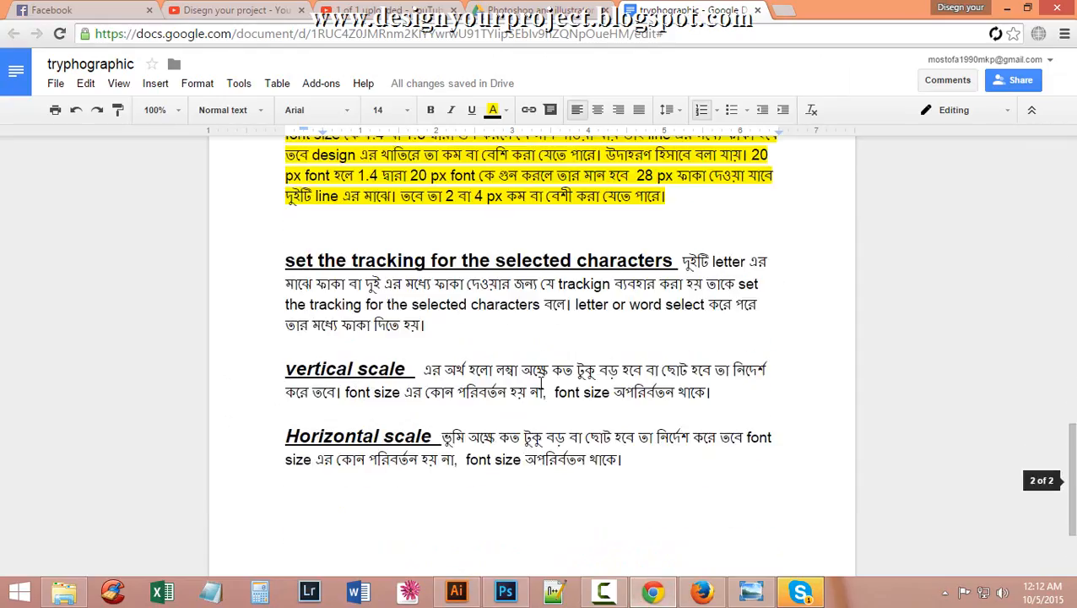
scroll(543, 383, "up", 3)
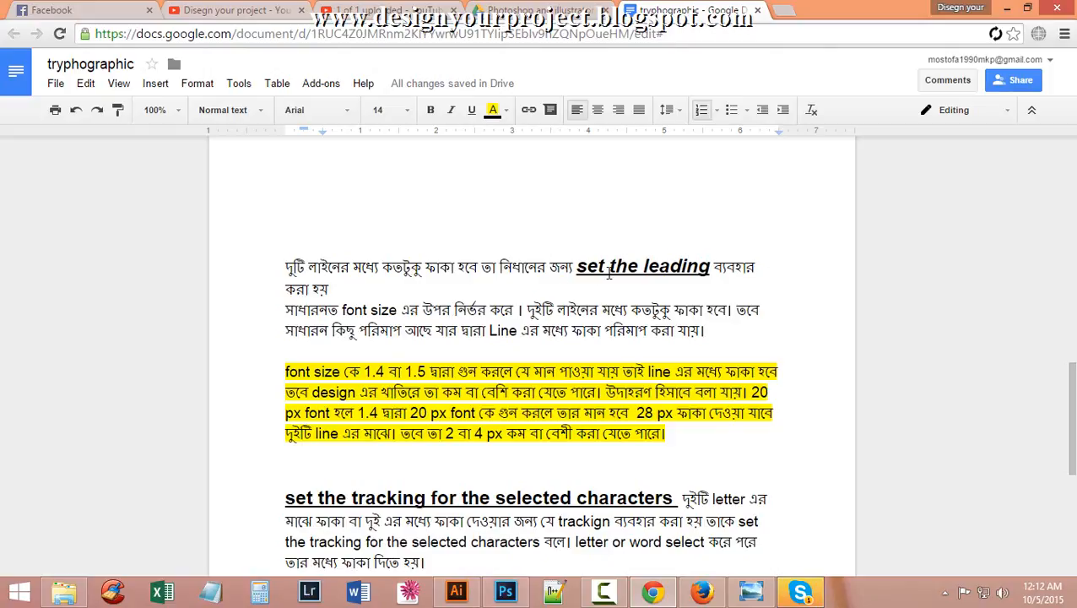
left_click_drag(575, 267, 711, 260)
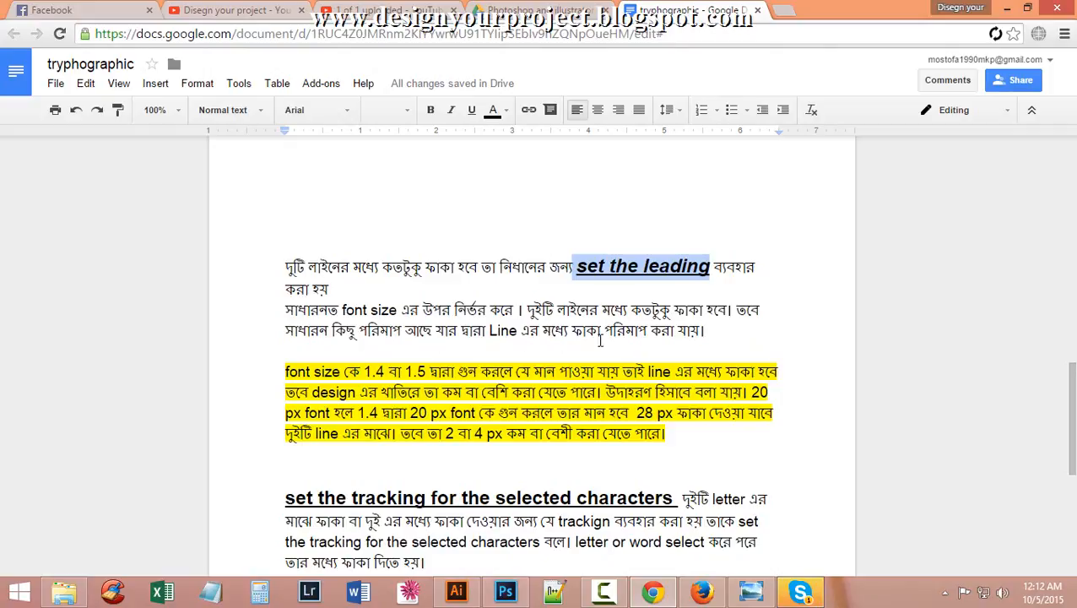
scroll(684, 339, "down", 2)
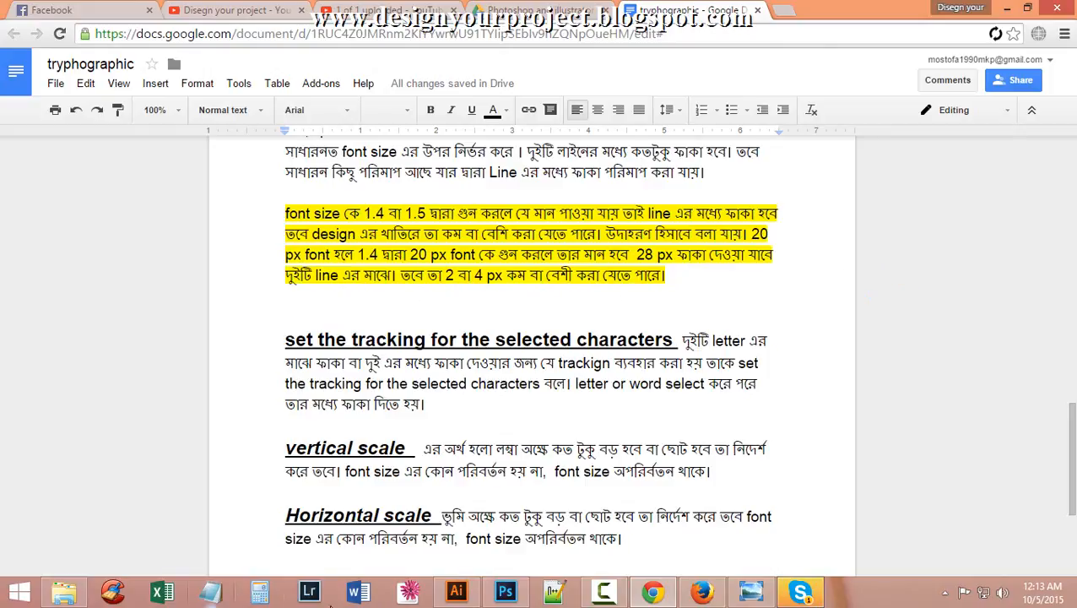
left_click(457, 590)
scroll(309, 315, "down", 1)
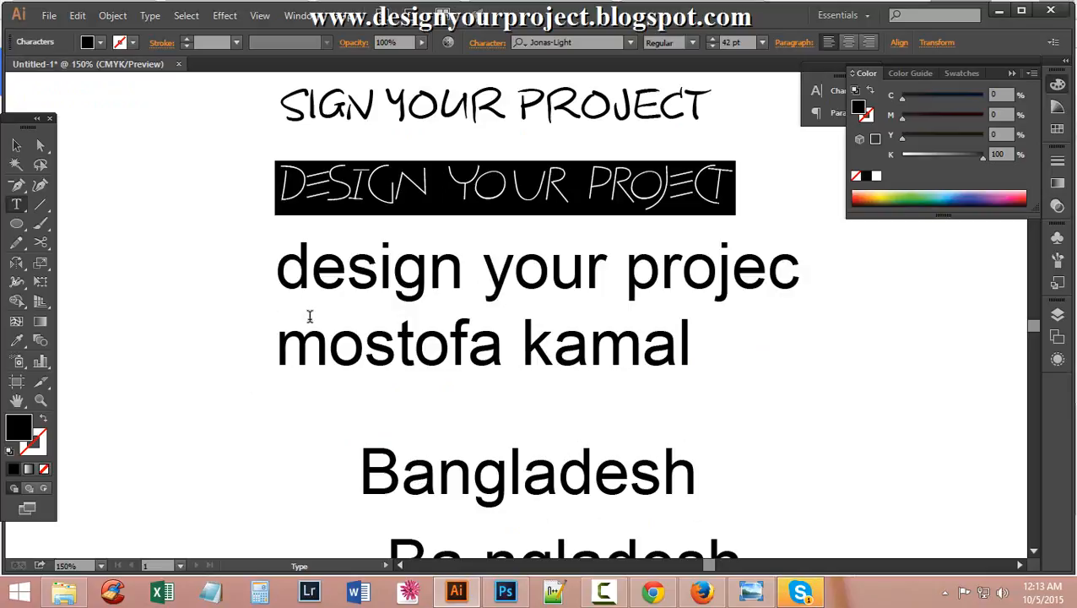
left_click(298, 266)
left_click_drag(282, 262, 743, 389)
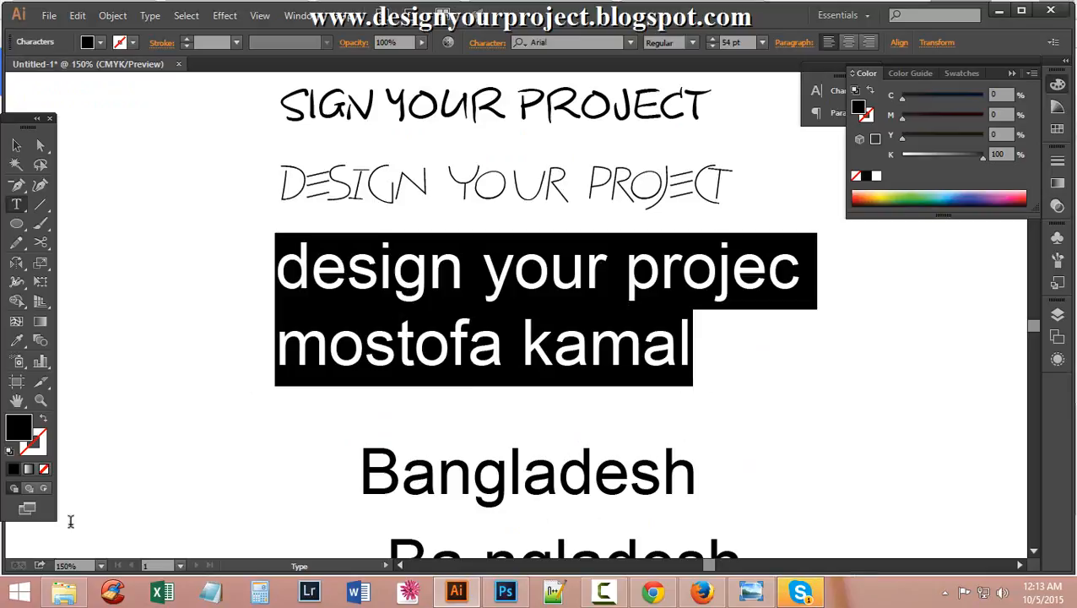
left_click(1011, 74)
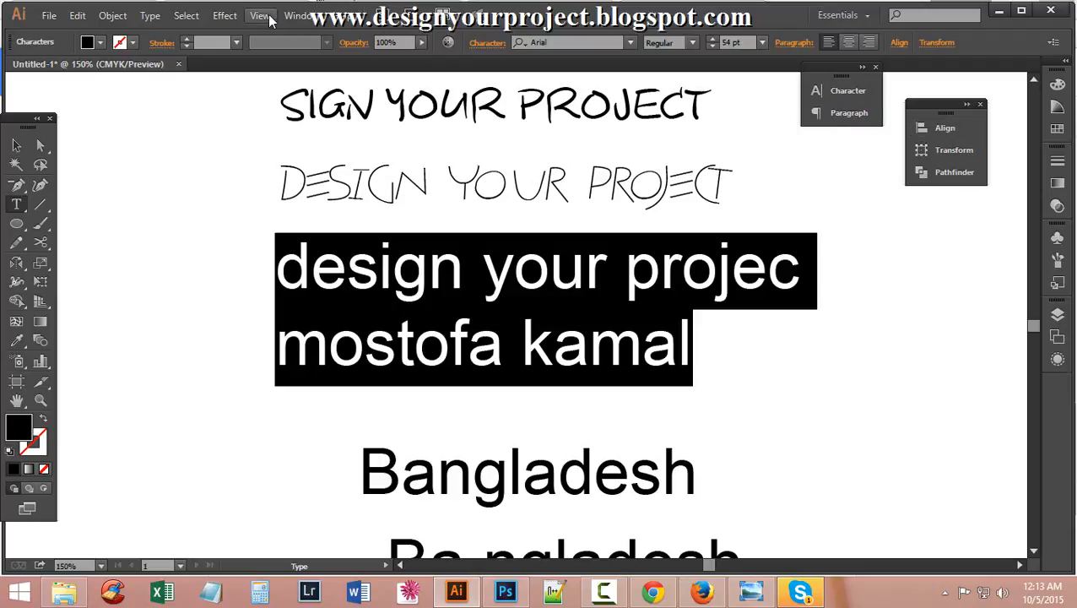
Show the Character panel via Window > Type, undocked and expanded beside the artwork.
left_click(297, 15)
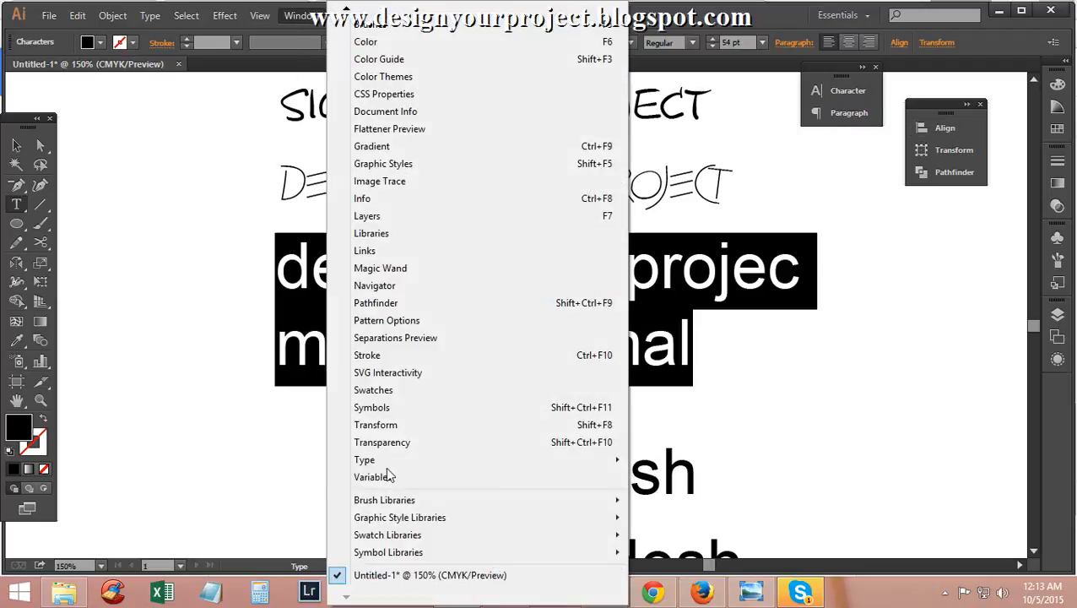
mouse_move(473, 463)
left_click(668, 462)
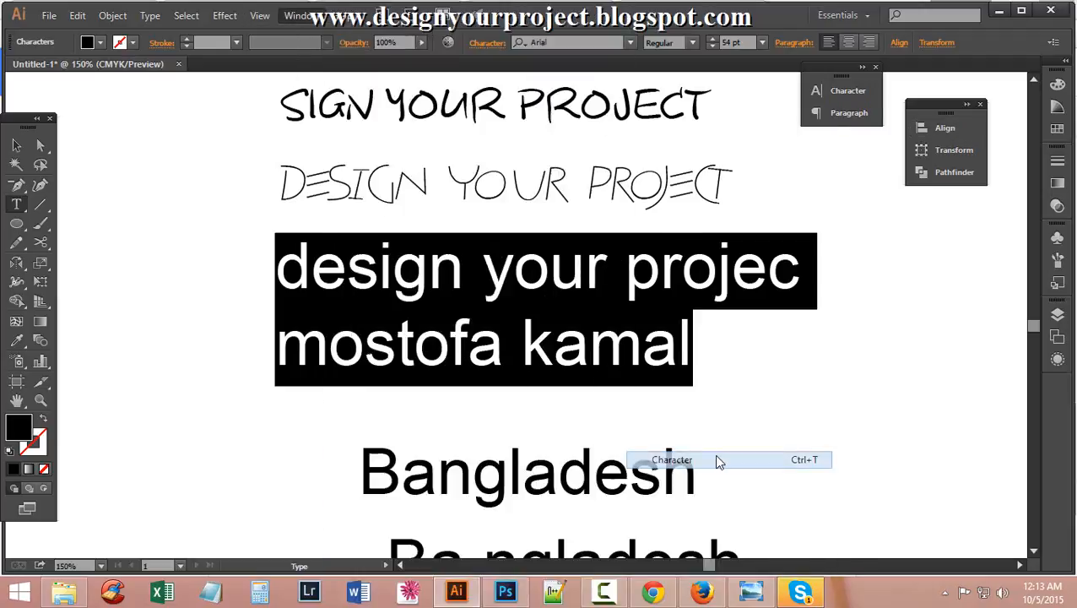
left_click_drag(738, 90, 926, 189)
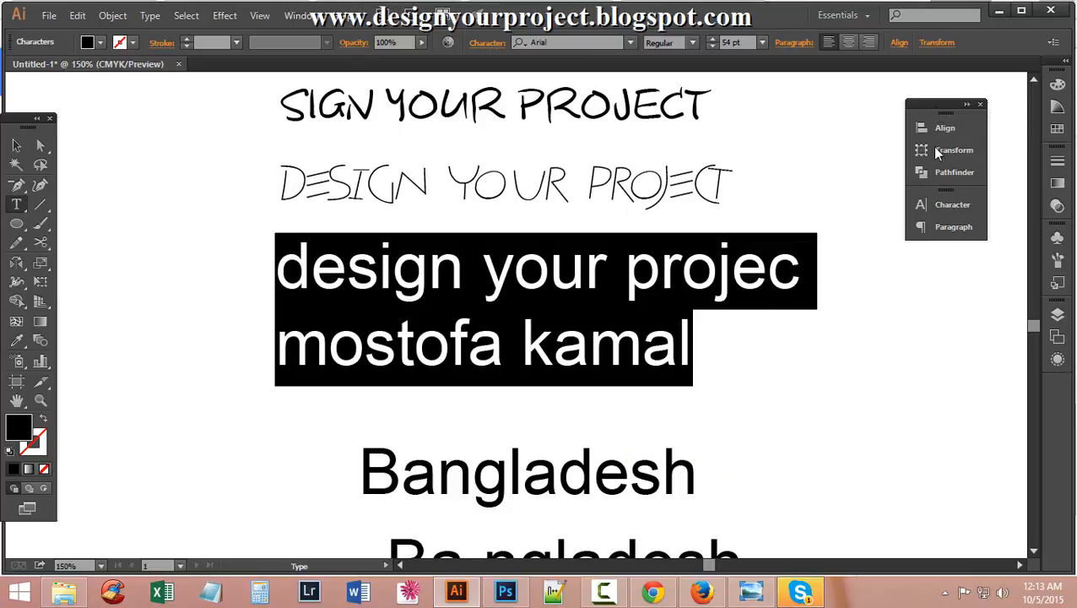
left_click_drag(965, 189, 851, 211)
left_click(866, 195)
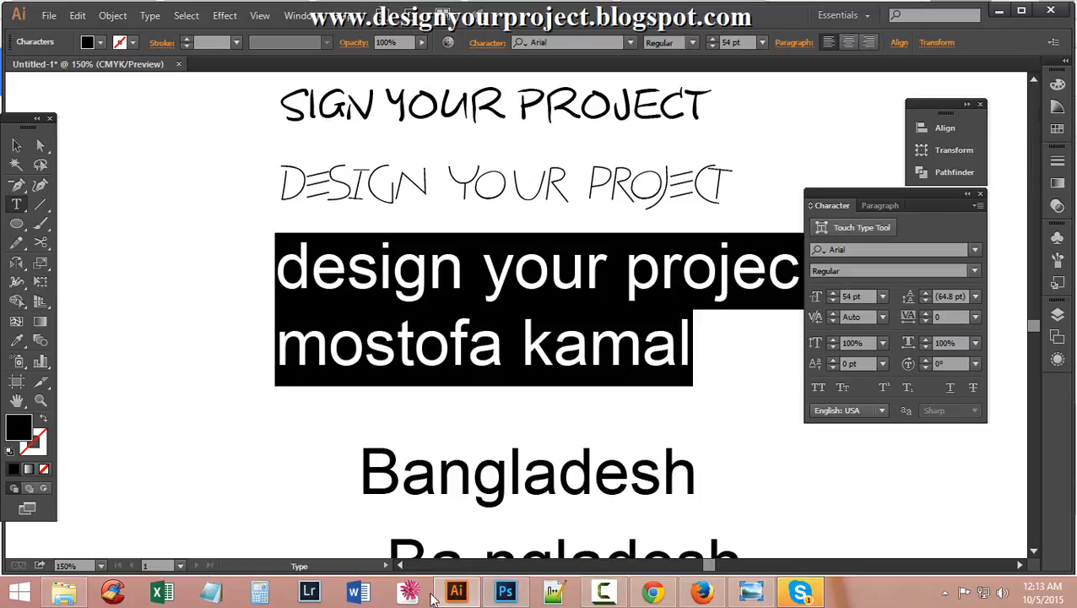
left_click(211, 593)
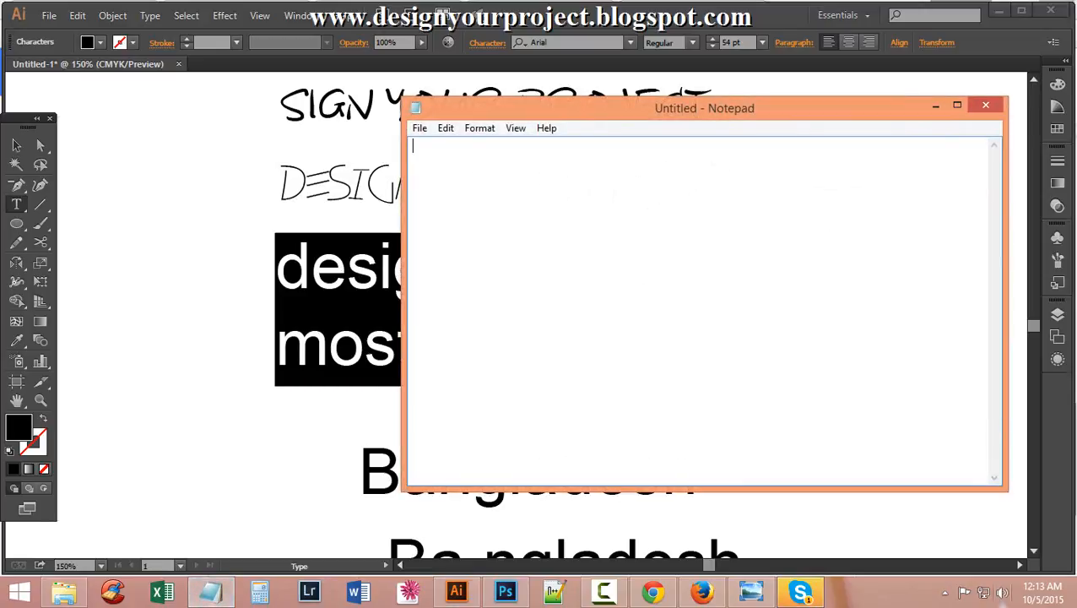
Close Notepad and compute 54 × 1.4 = 75.6 in Windows Calculator.
left_click(987, 107)
left_click(260, 593)
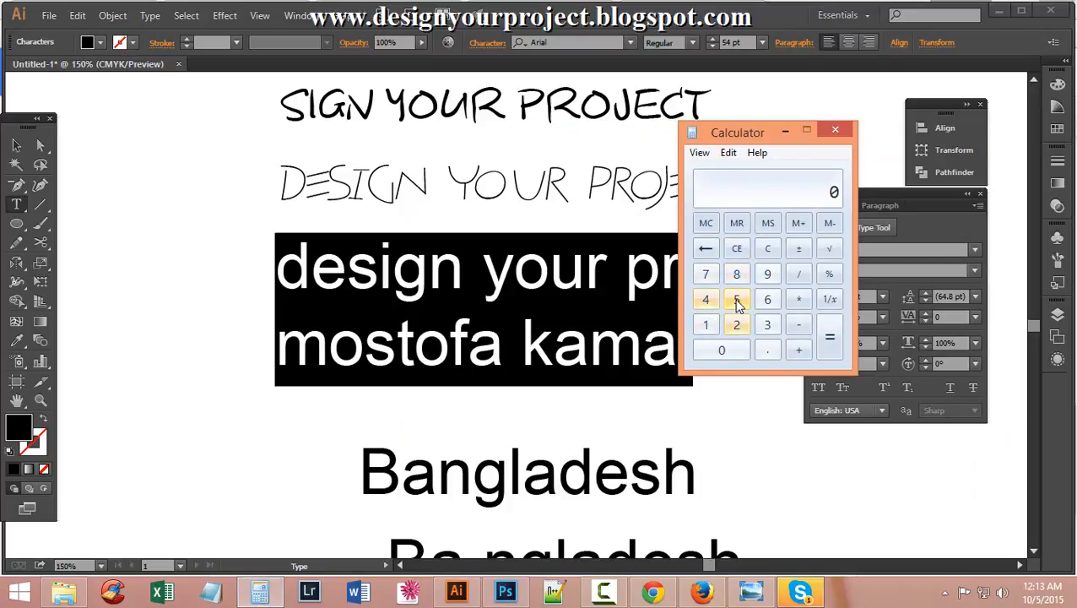
left_click(736, 299)
left_click(702, 304)
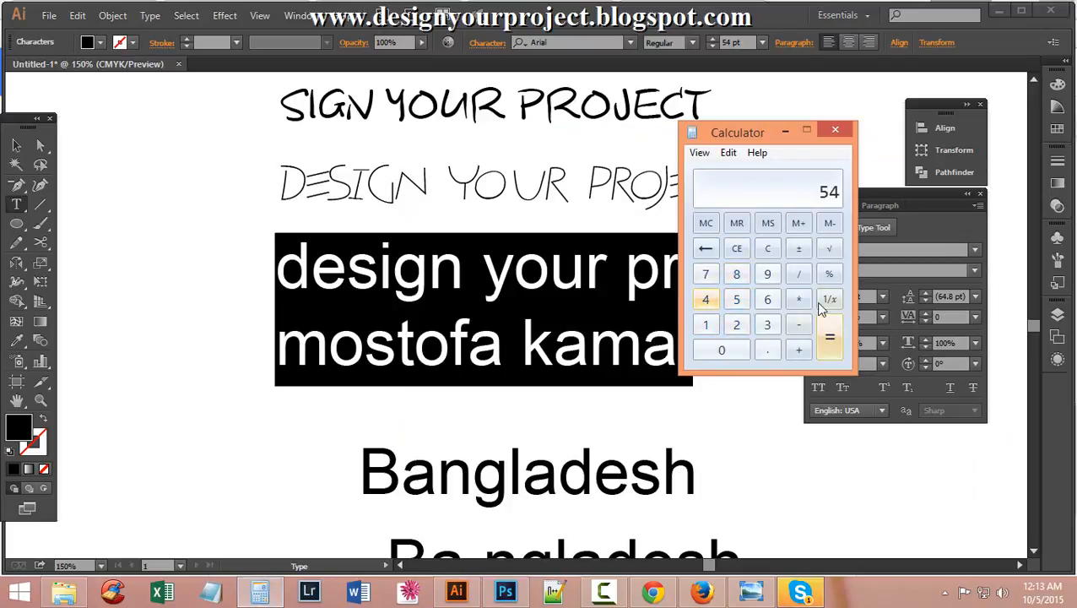
left_click(797, 301)
left_click(706, 325)
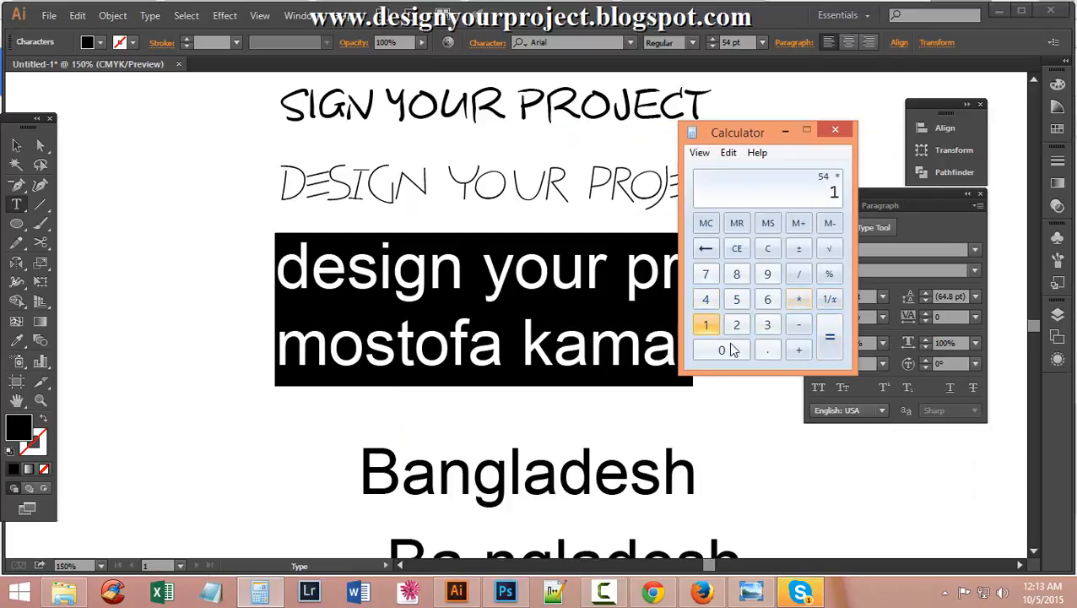
left_click(769, 348)
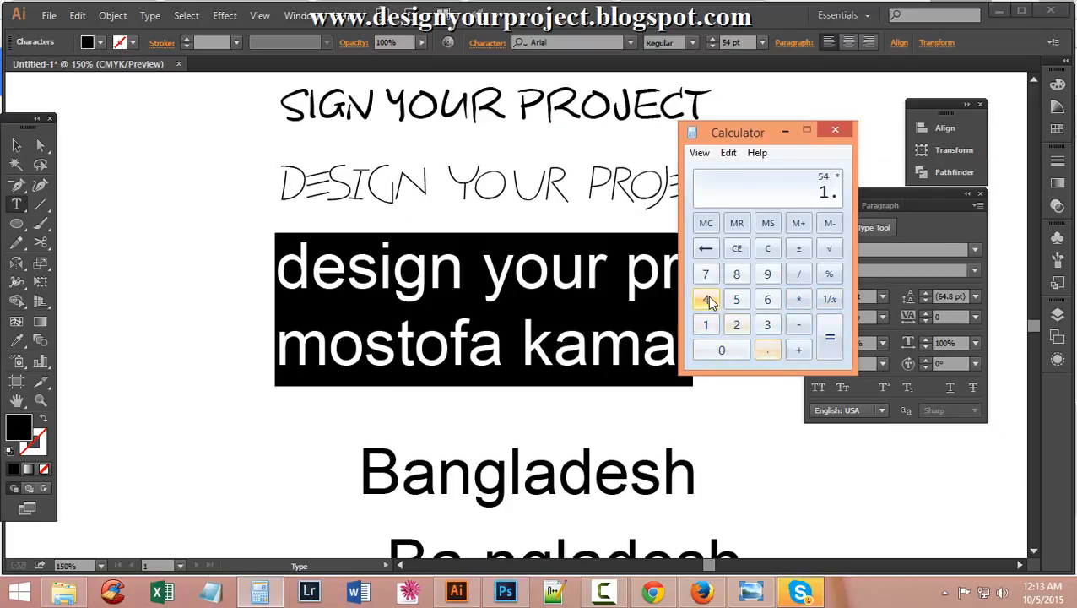
left_click(705, 299)
left_click(832, 342)
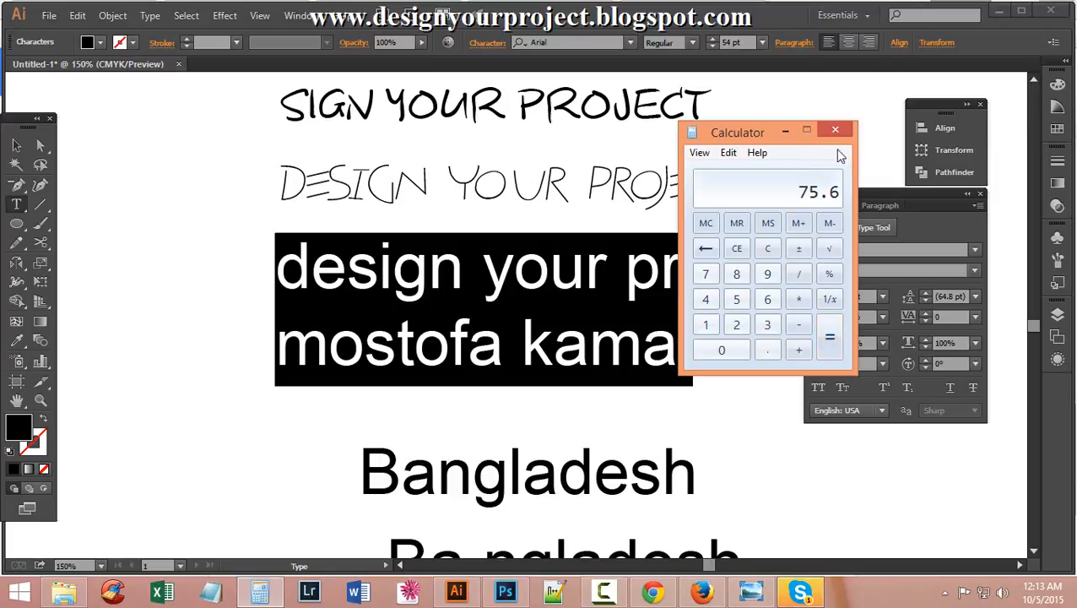
left_click(786, 134)
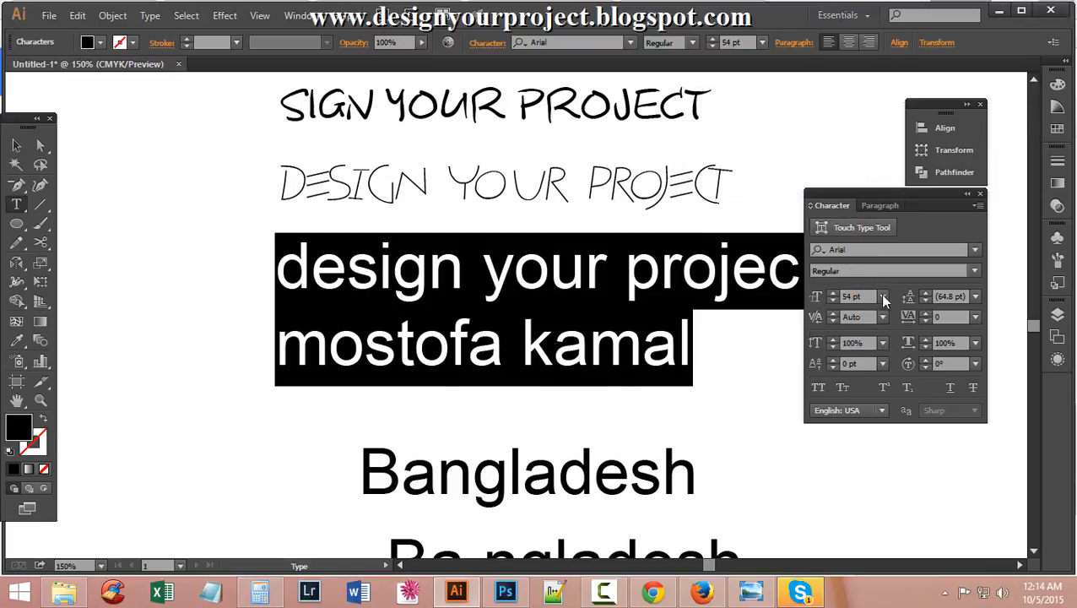
Set the leading of the two Arial lines to 75 pt, going via 72 pt.
left_click(975, 296)
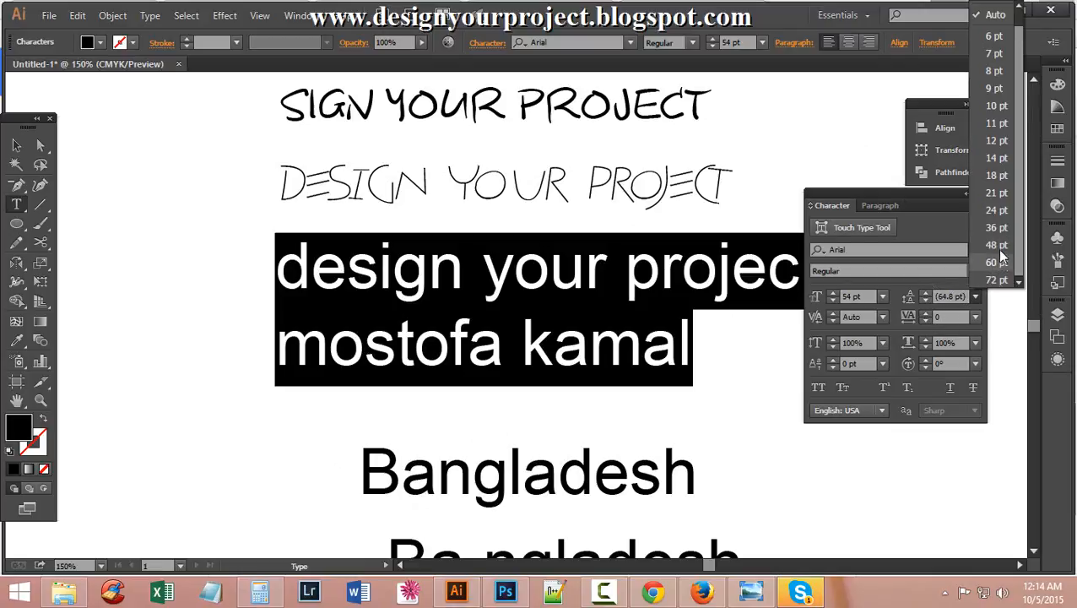
left_click(996, 281)
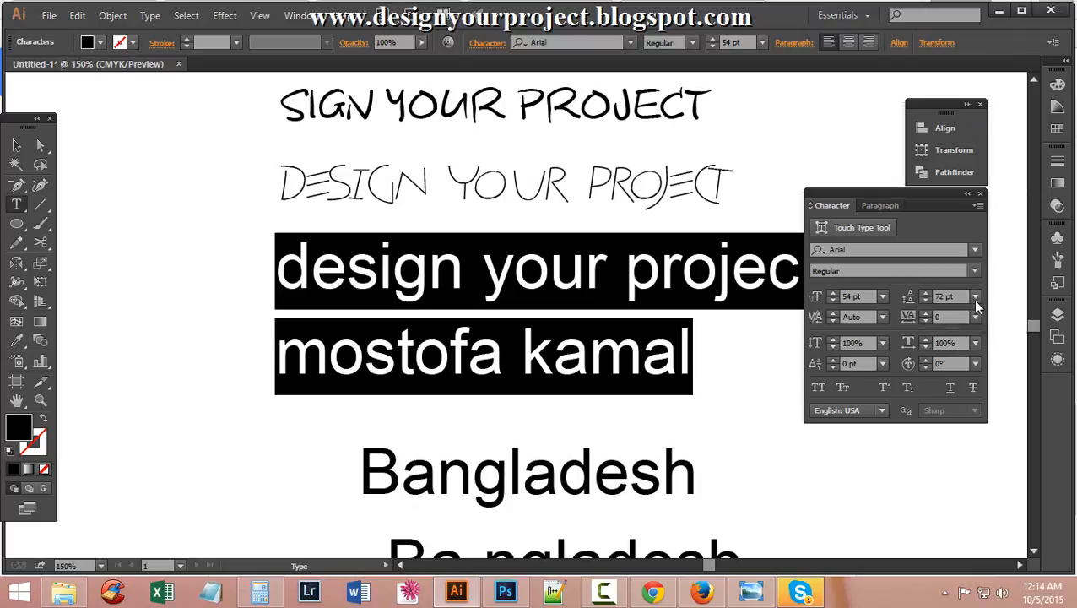
left_click(924, 293)
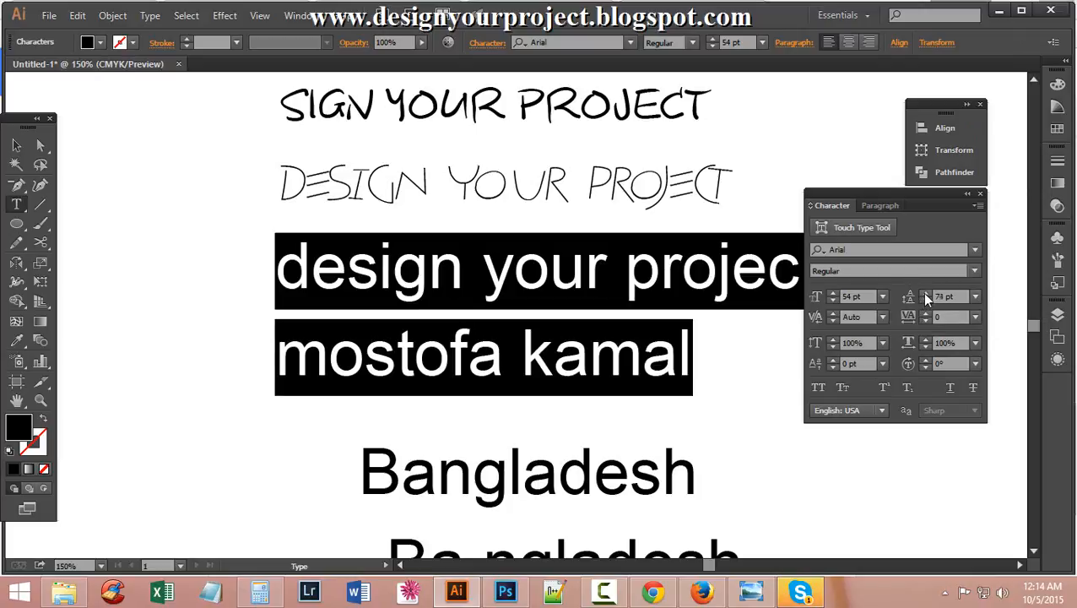
left_click(924, 293)
left_click(924, 292)
left_click(413, 364)
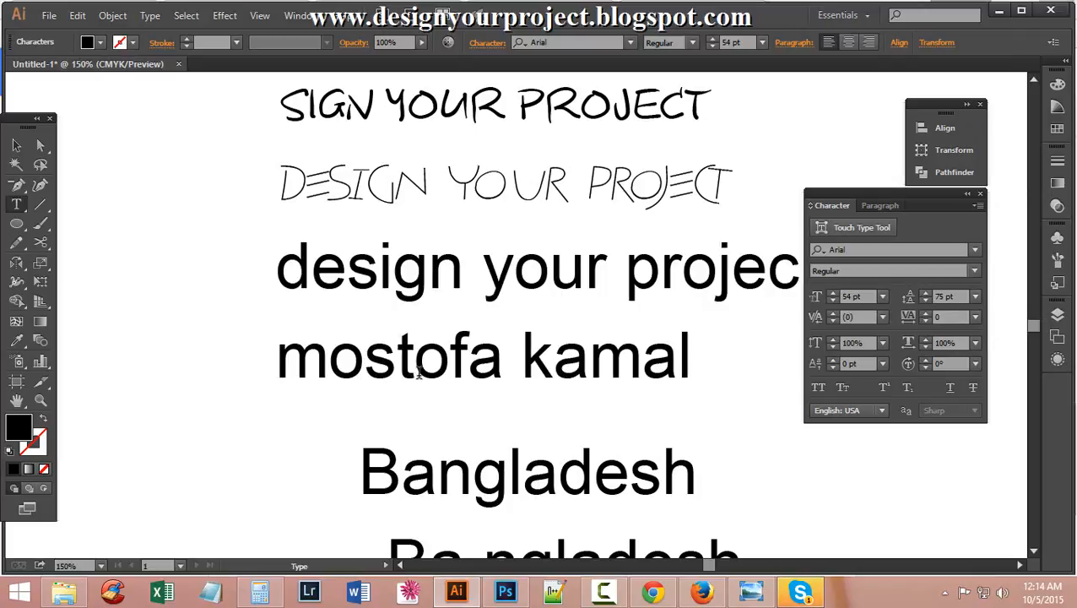
scroll(418, 372, "up", 2)
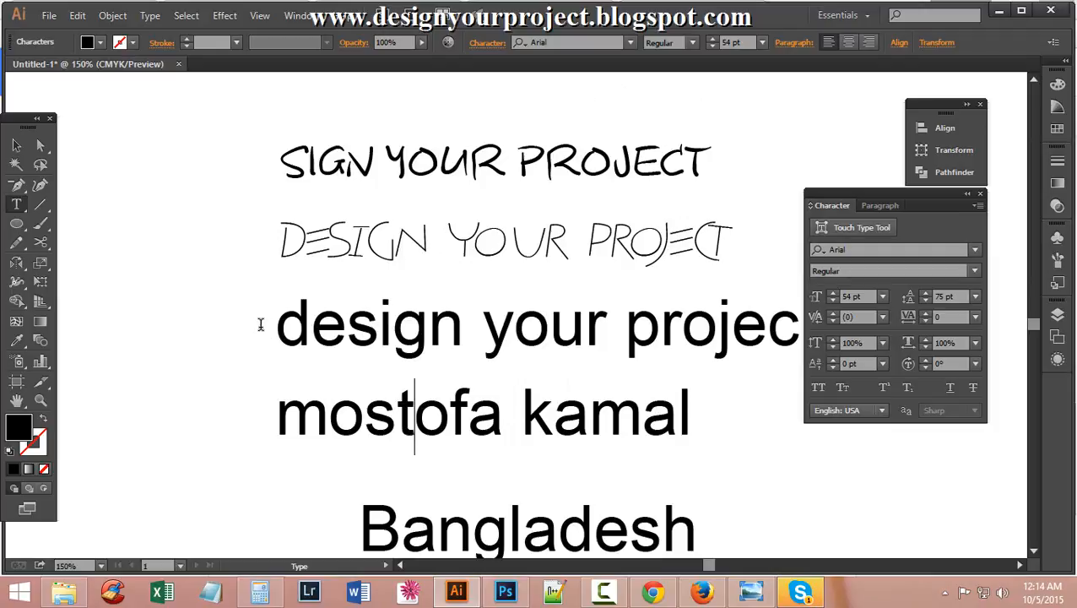
left_click_drag(262, 326, 768, 448)
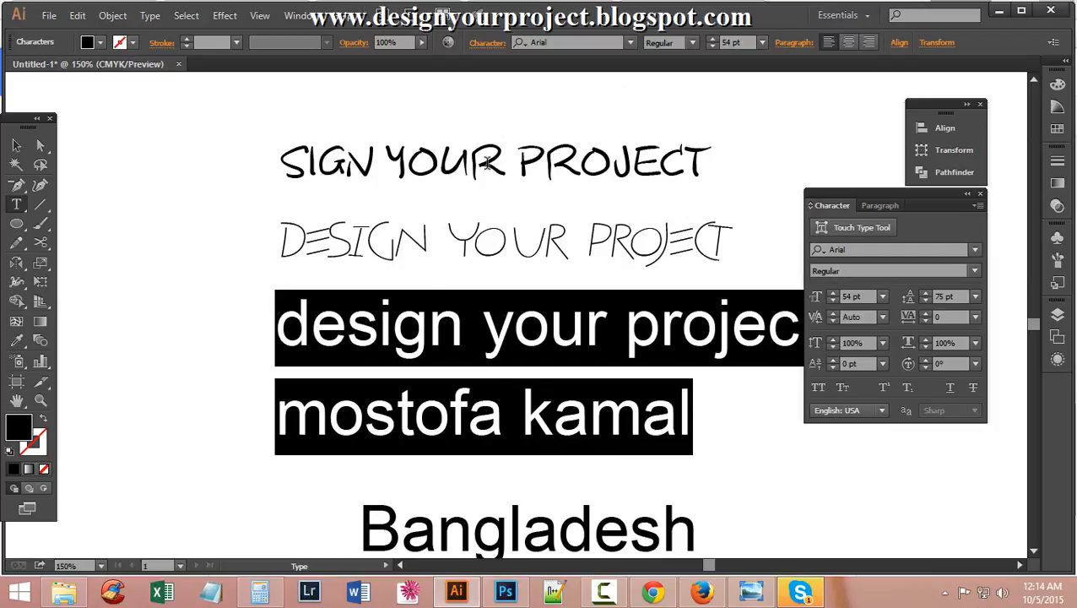
scroll(598, 342, "down", 1)
scroll(597, 342, "down", 1)
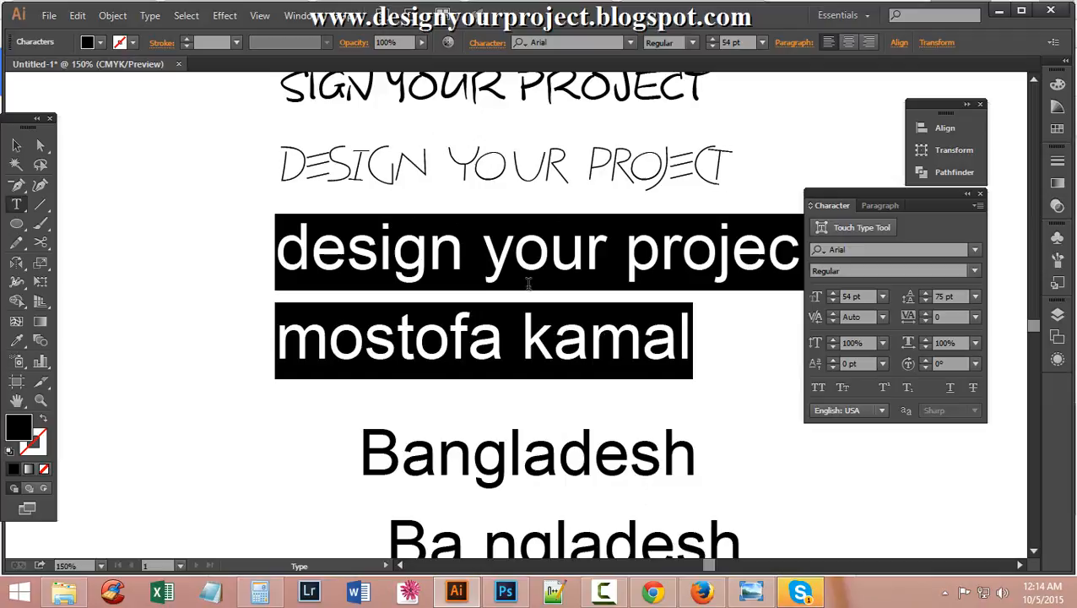
left_click(691, 43)
left_click(691, 43)
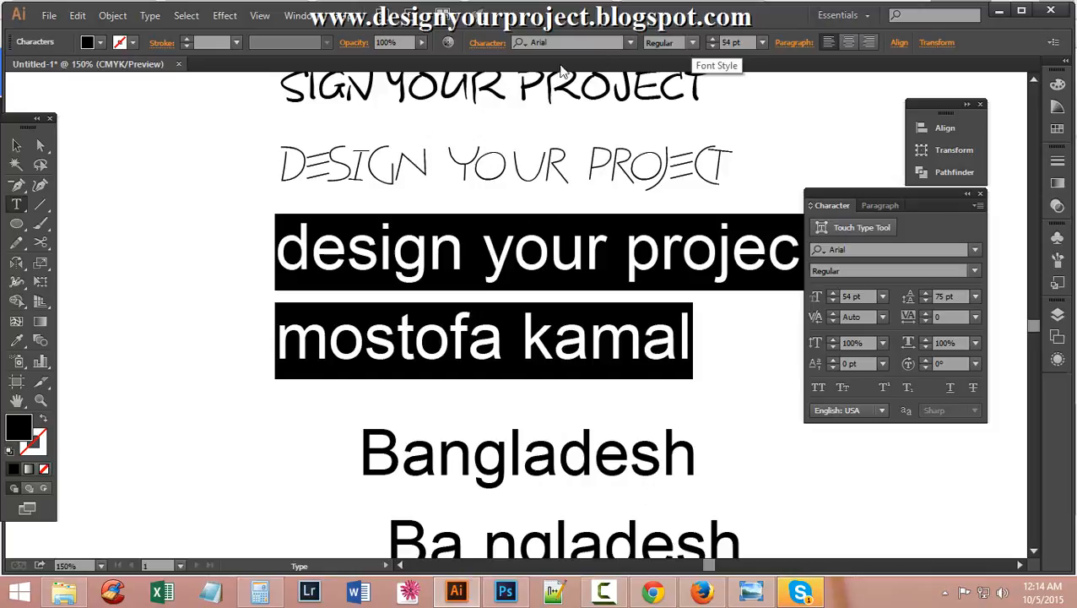
scroll(635, 174, "down", 2)
left_click(504, 276)
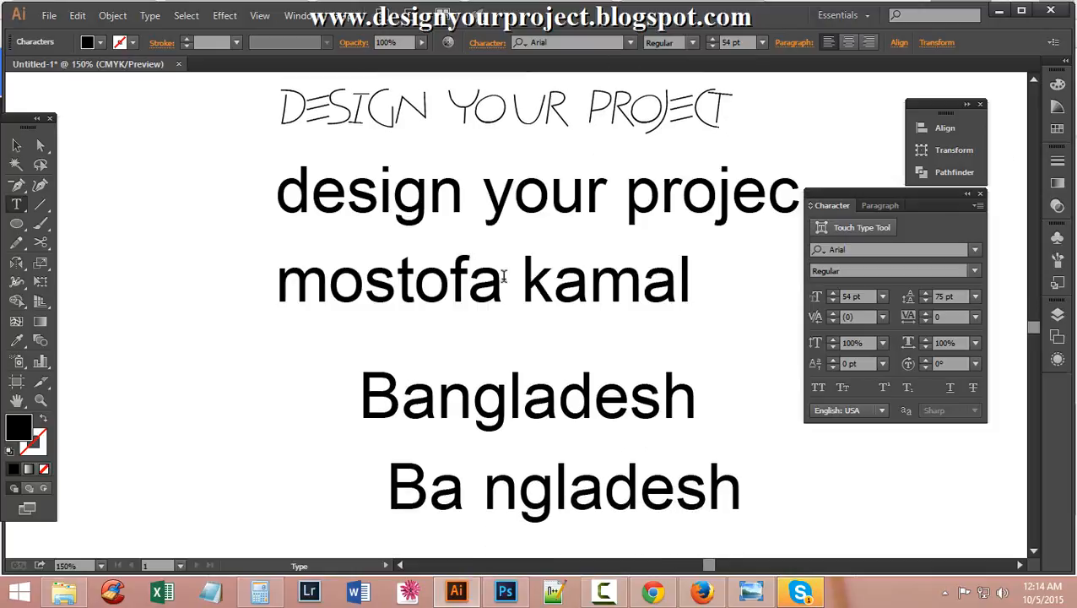
scroll(504, 287, "down", 2)
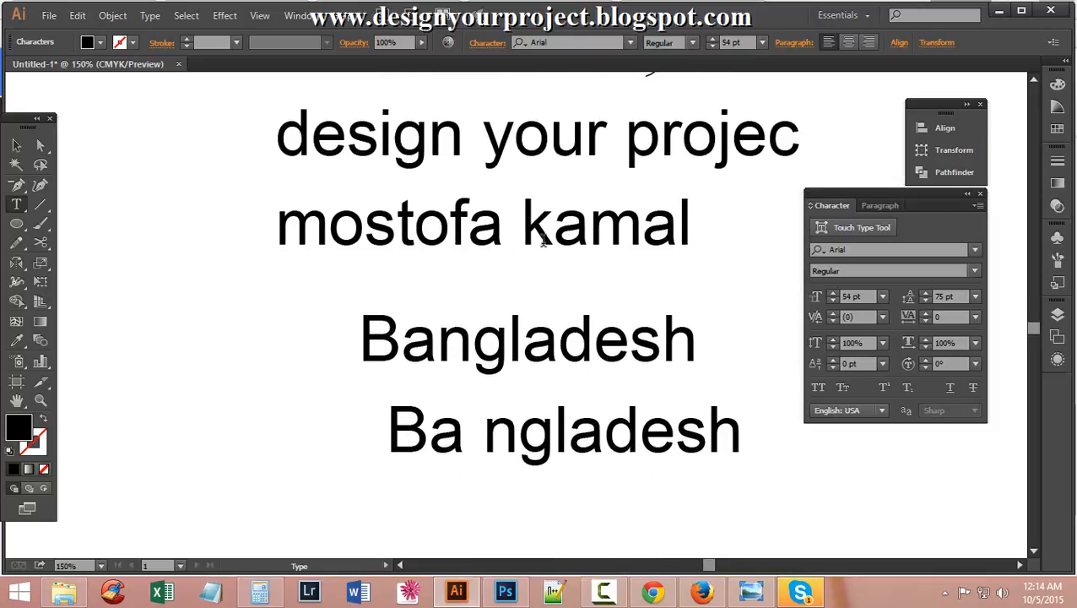
scroll(543, 243, "up", 2)
left_click_drag(279, 190, 730, 287)
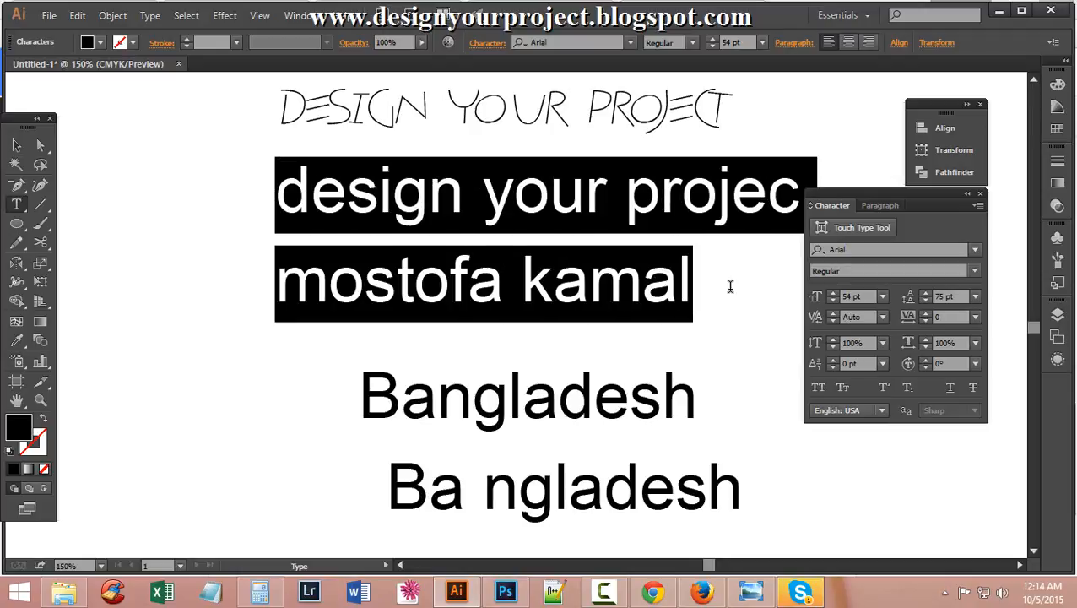
left_click(833, 319)
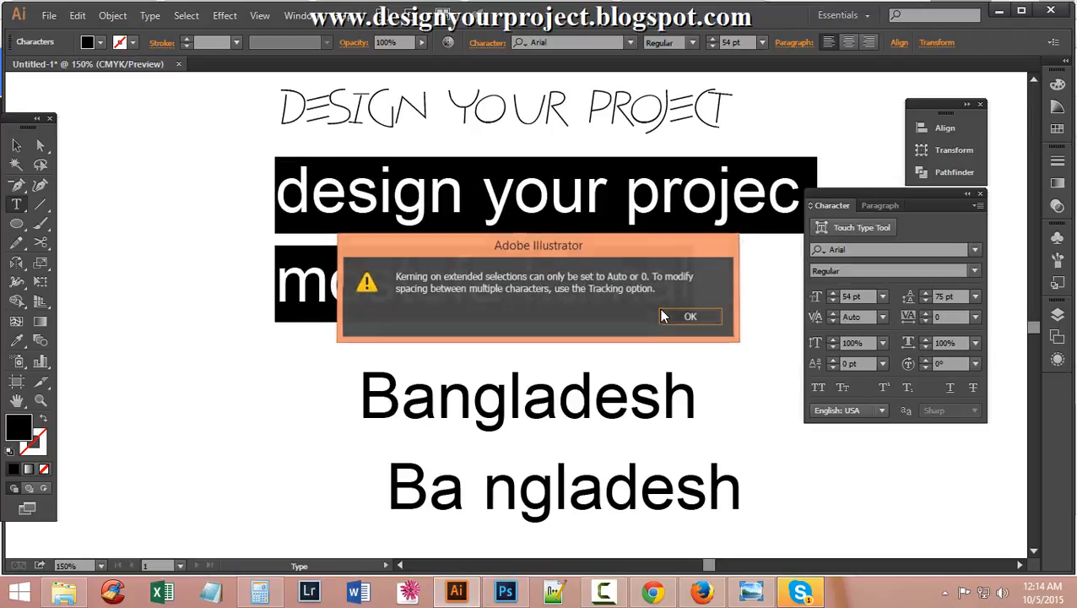
left_click(664, 317)
left_click(882, 317)
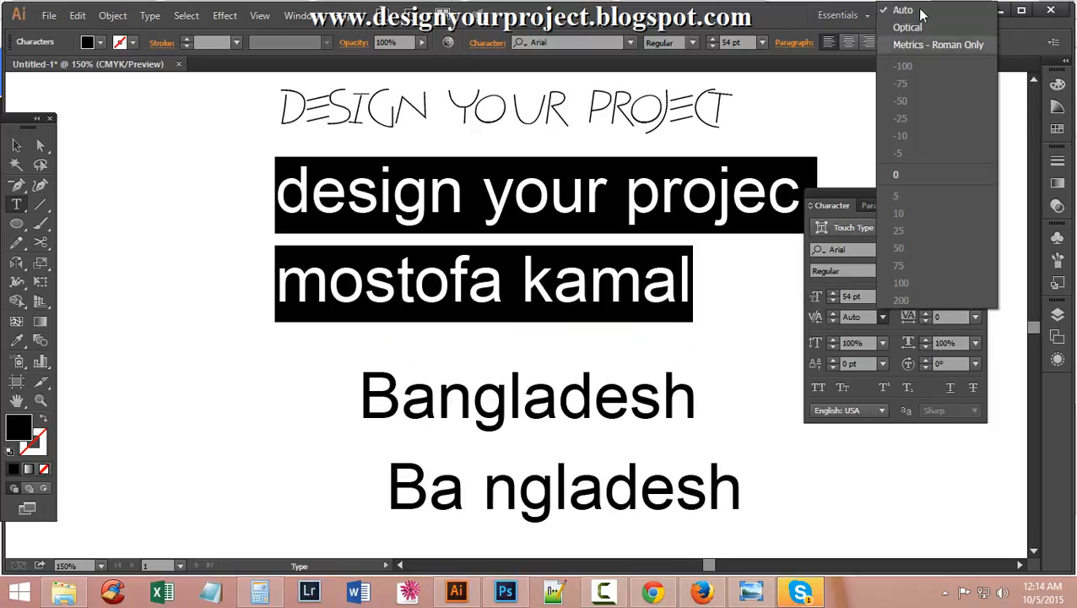
left_click(817, 486)
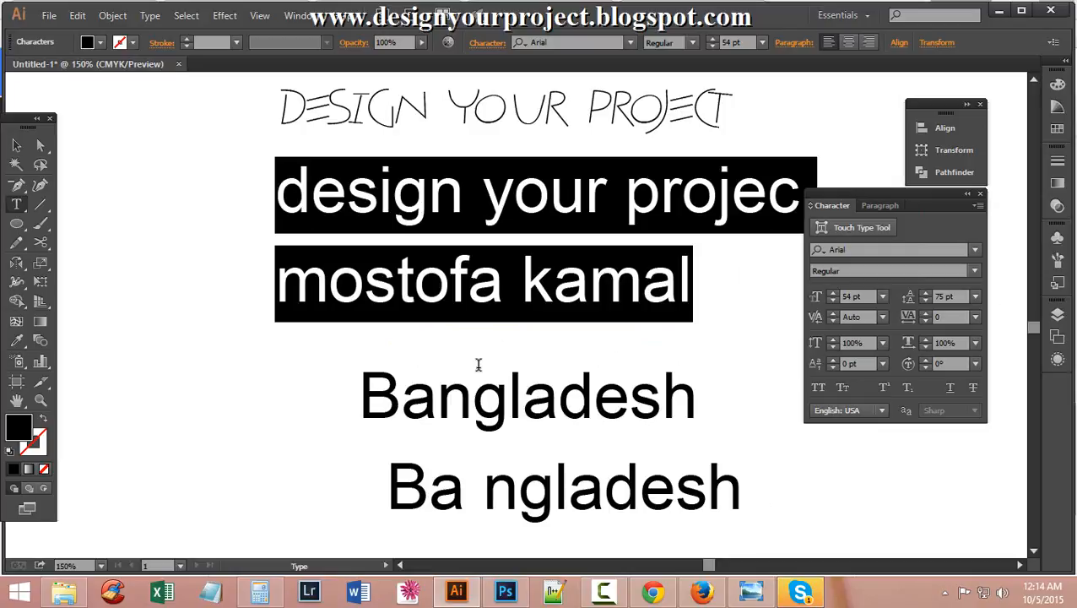
left_click(631, 400)
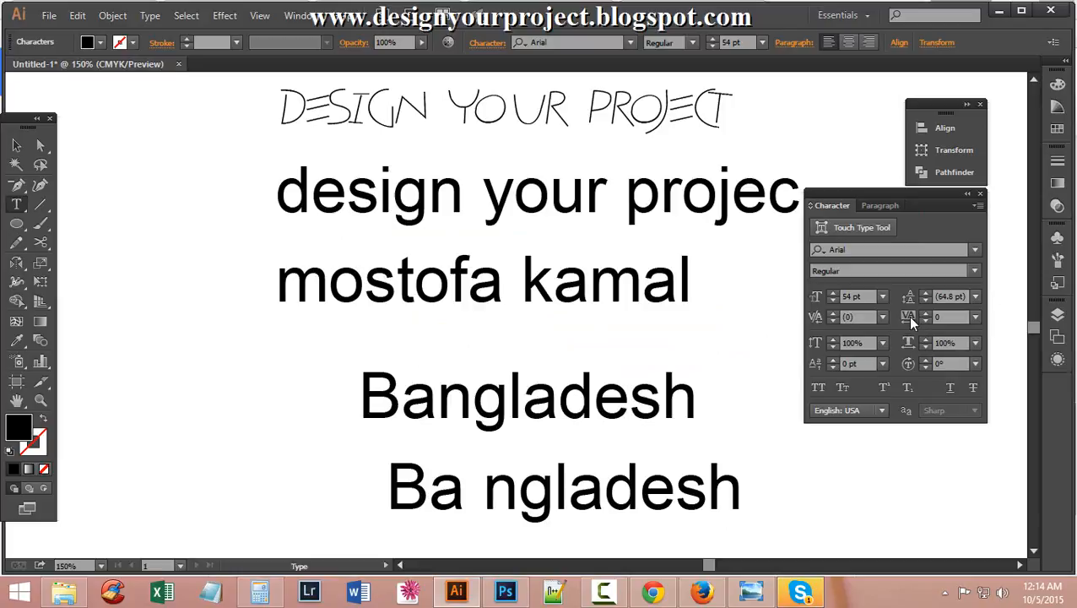
left_click_drag(437, 400, 358, 401)
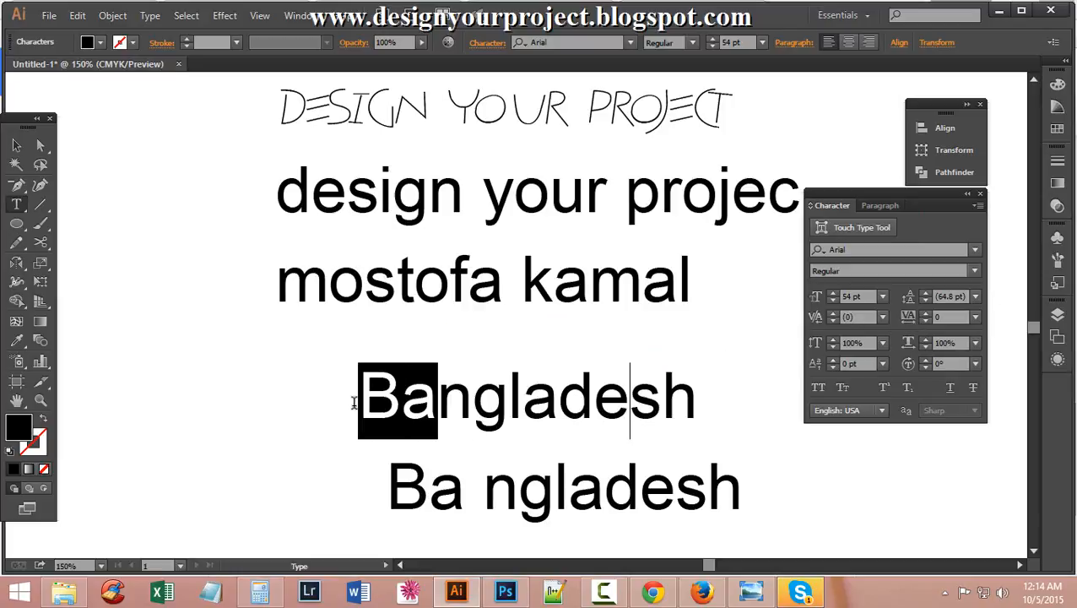
left_click(901, 314)
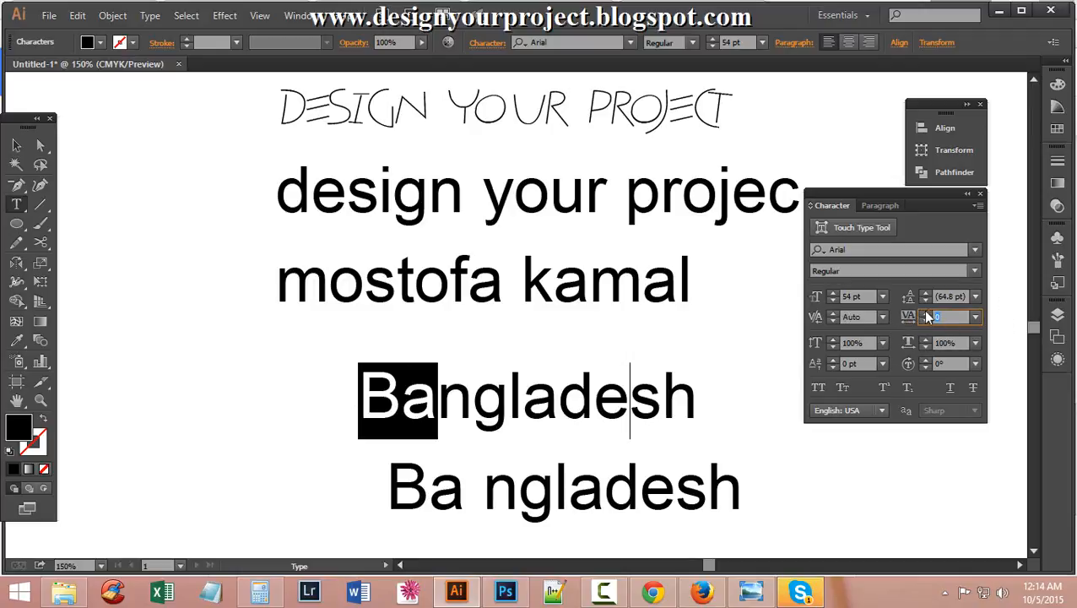
type("9")
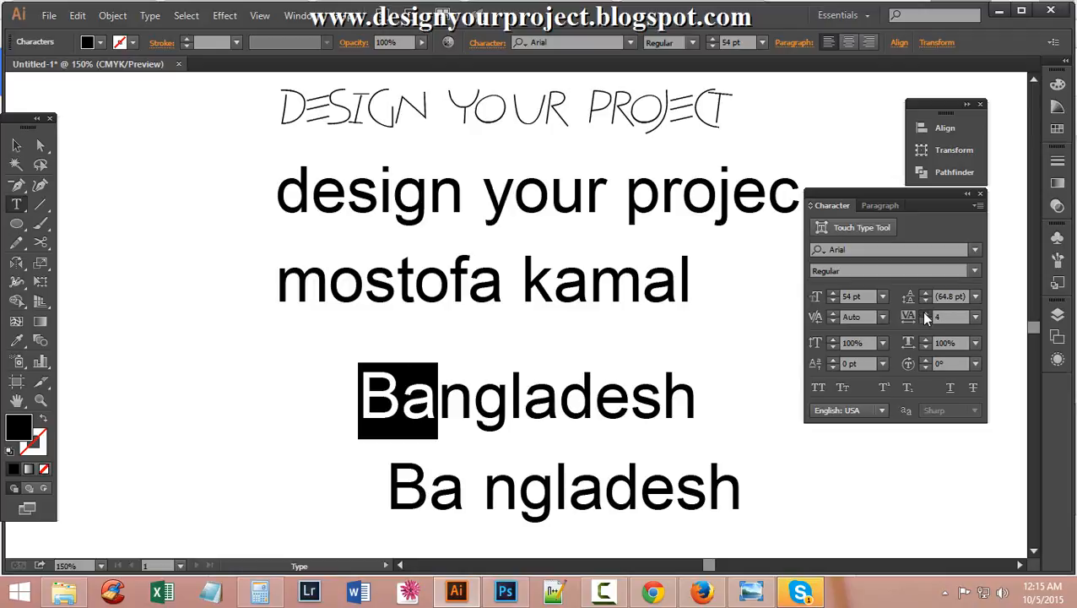
key("Up")
key("Up")
key("Up")
key("Up")
key("Up")
key("Up")
key("Up")
key("Up")
key("Up")
key("Up")
key("Up")
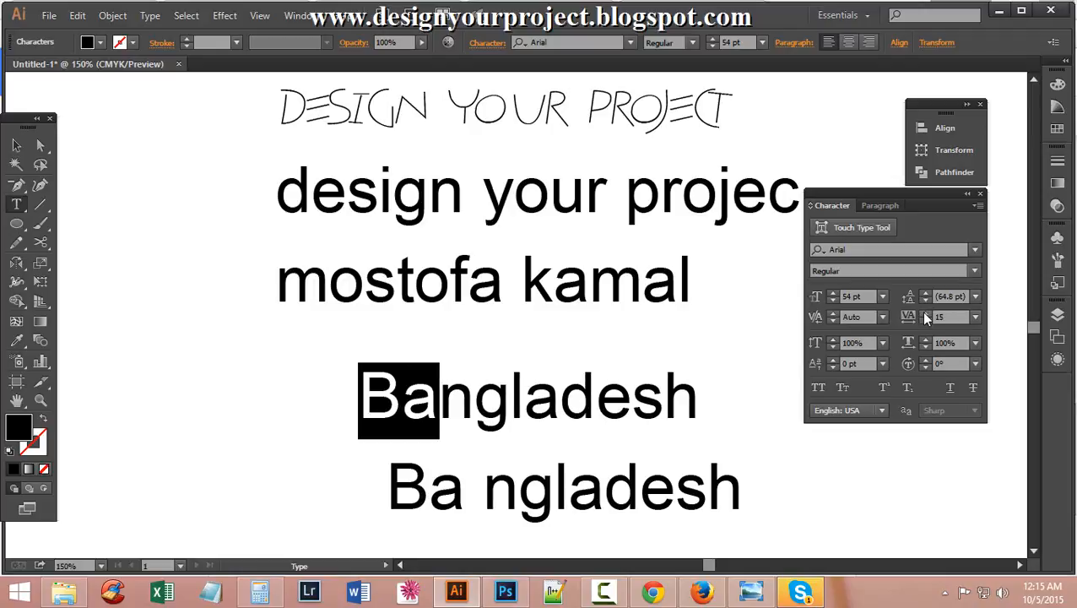
key("Up")
key("Up")
key("Up")
key("Up")
key("Up")
key("Up")
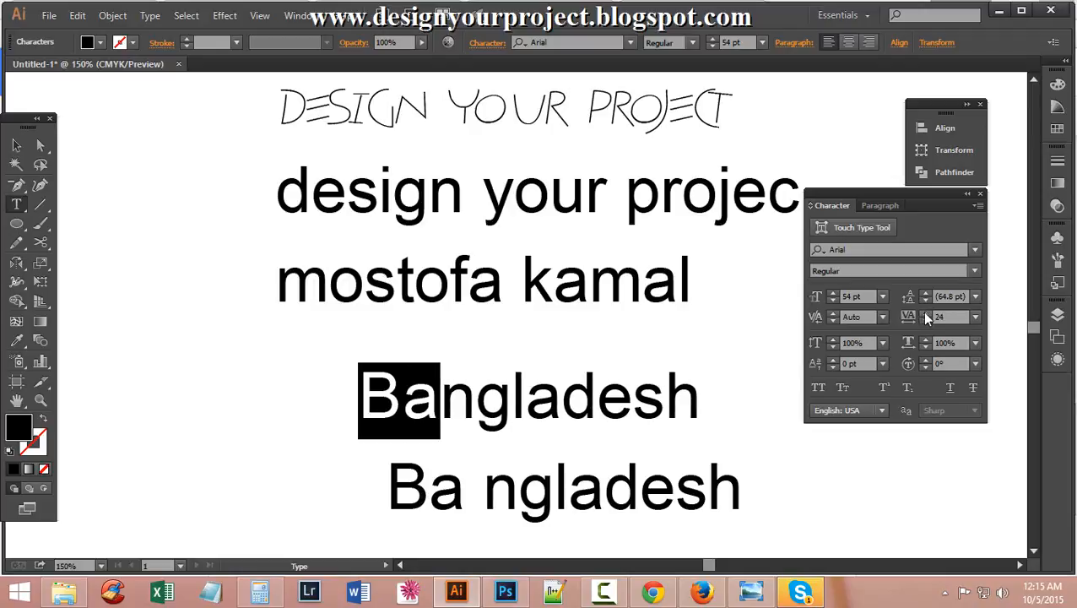
left_click(976, 316)
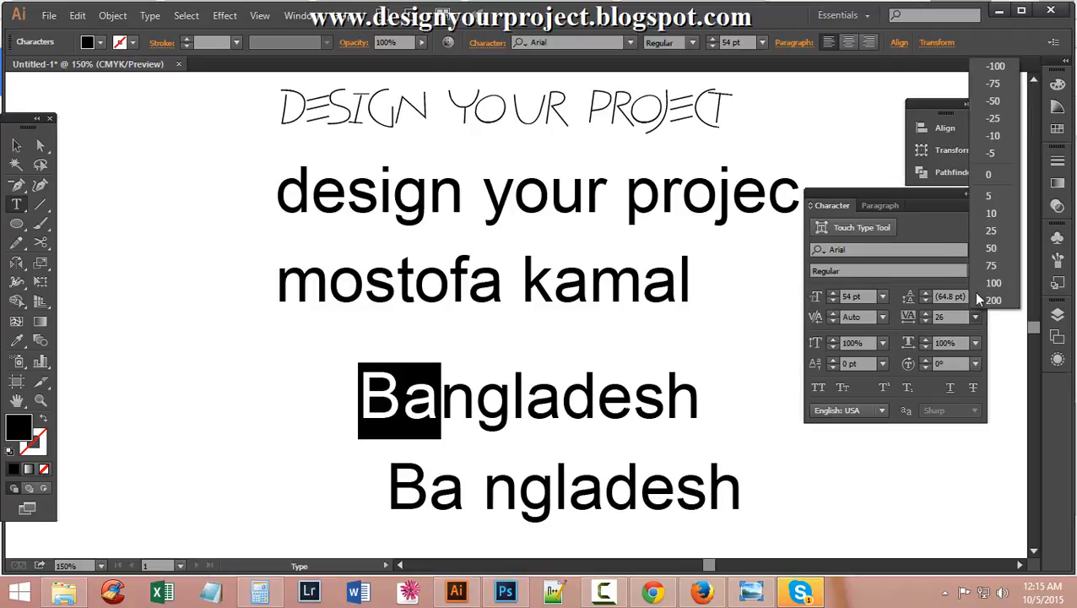
left_click(1007, 175)
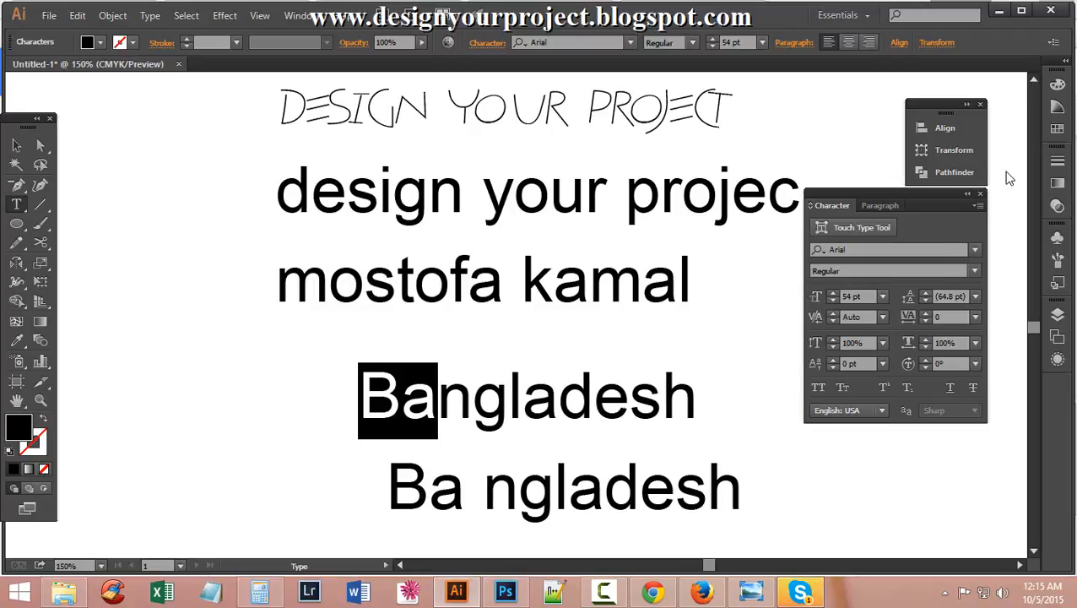
left_click_drag(360, 397, 704, 386)
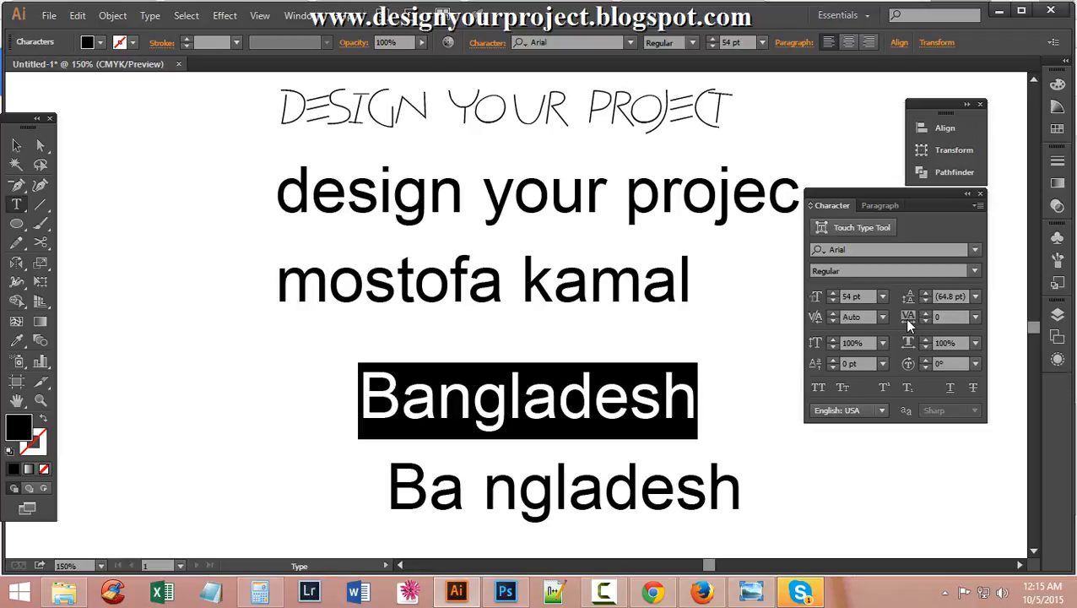
left_click(948, 316)
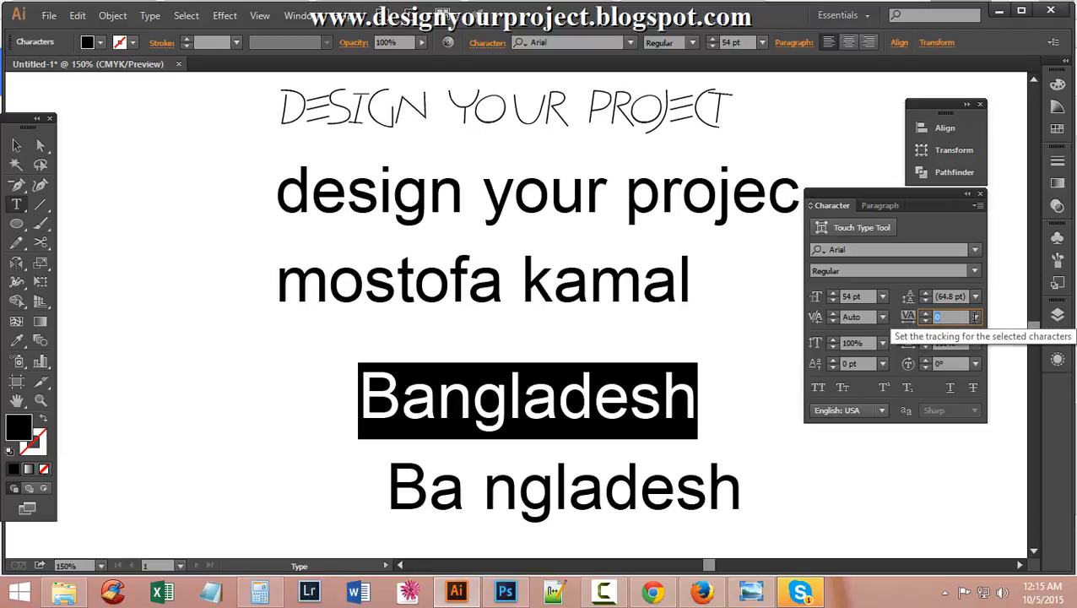
left_click(975, 316)
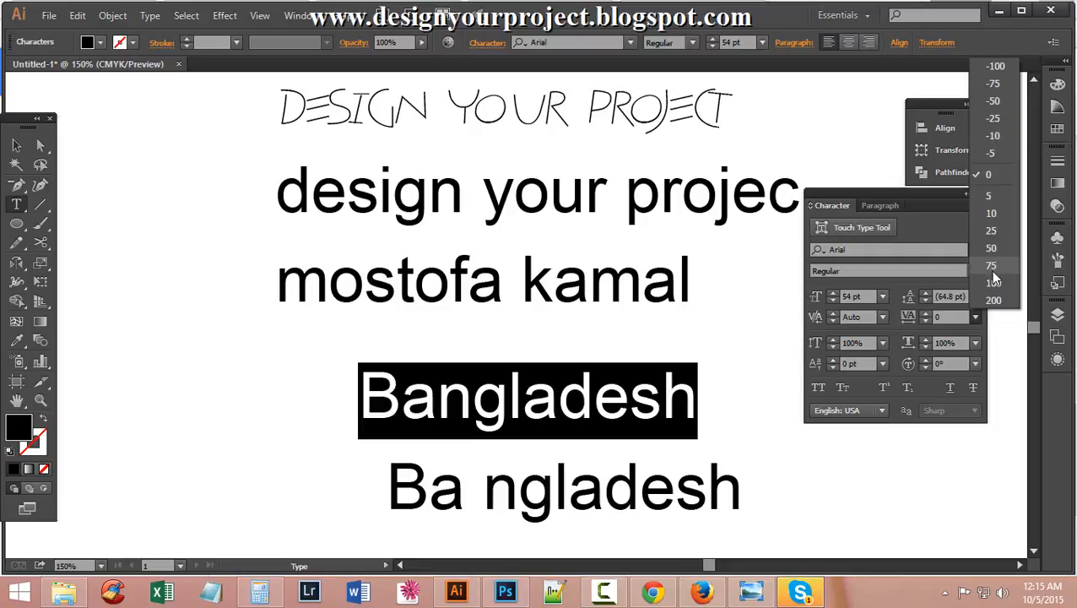
left_click(993, 281)
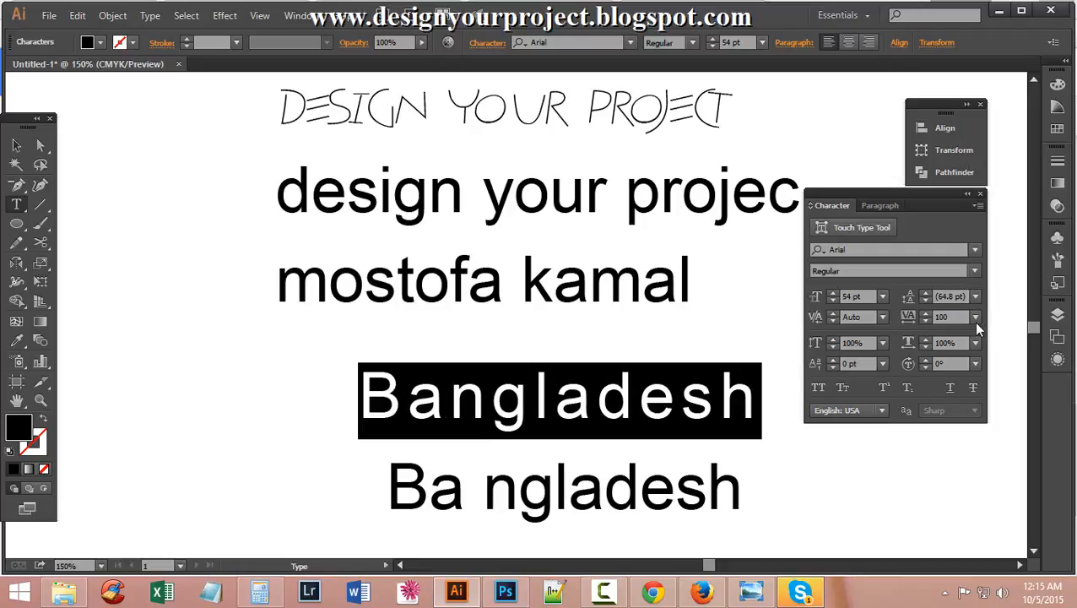
left_click(974, 316)
left_click(987, 82)
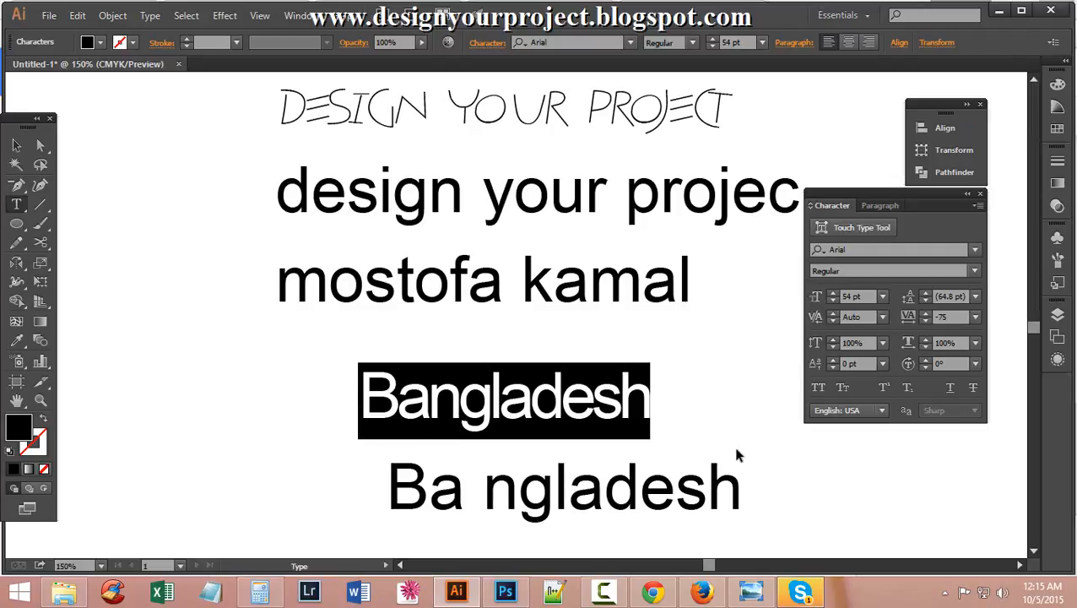
key("ctrl")
key("ctrl+z")
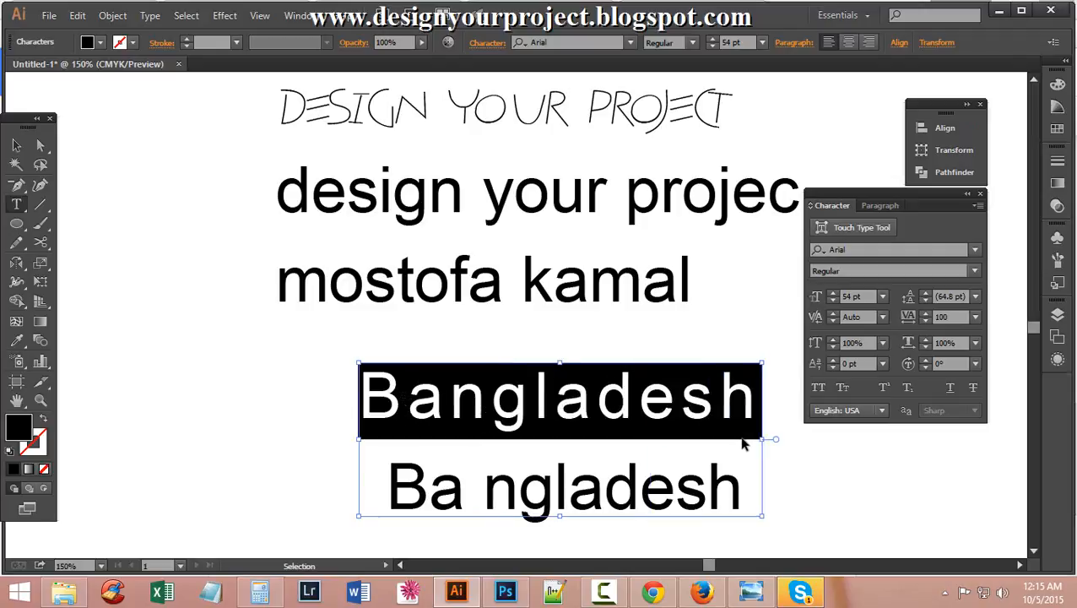
key("ctrl+z")
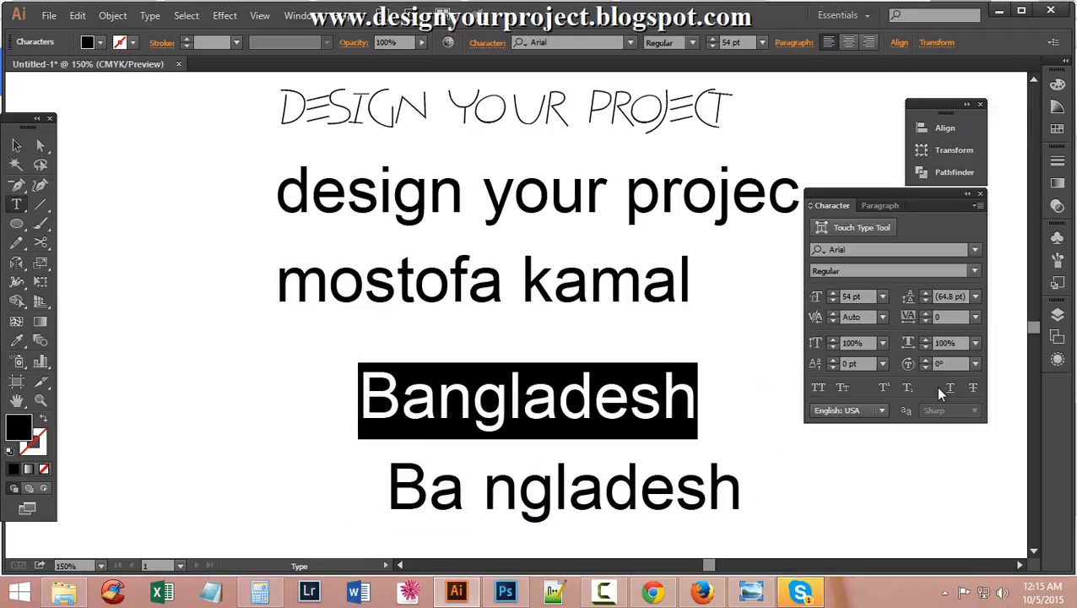
scroll(582, 461, "down", 2)
scroll(586, 461, "down", 3)
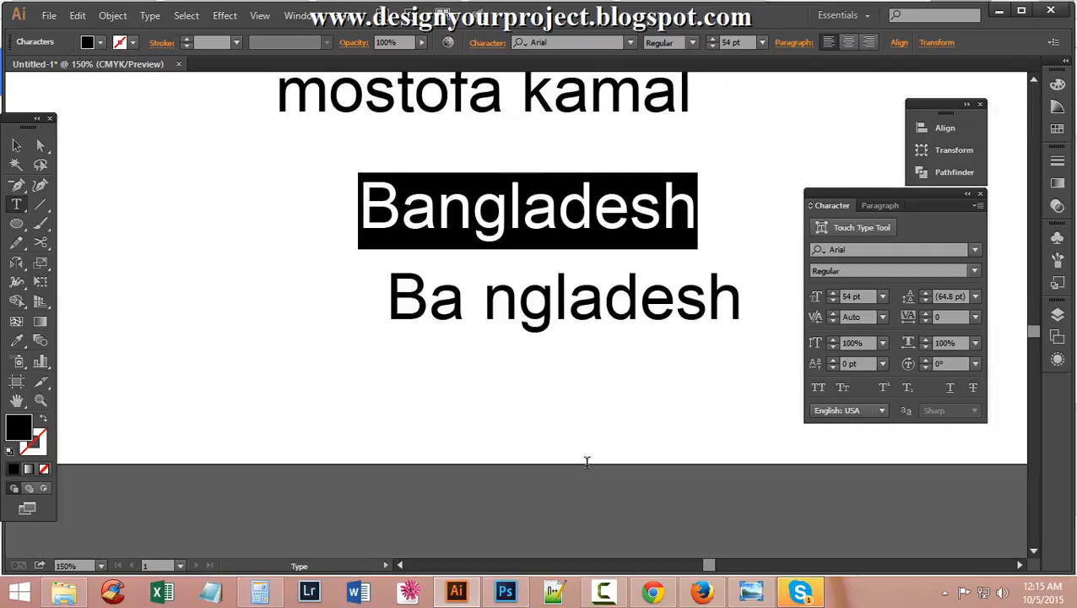
scroll(583, 454, "up", 2)
scroll(500, 399, "up", 2)
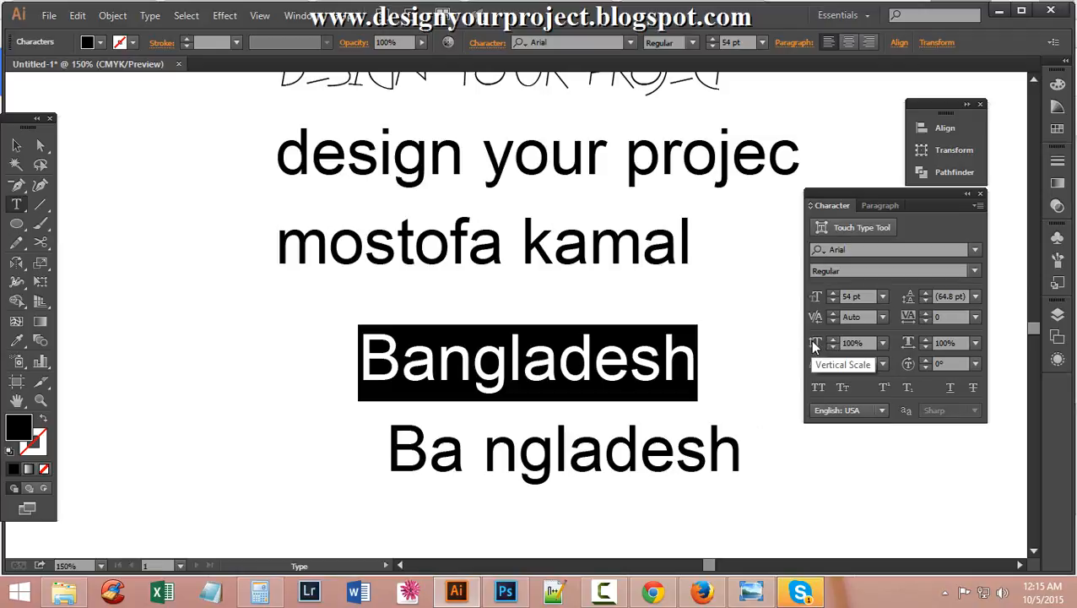
Stretch Bangladesh to 200% vertical scale, then raise it to 218%.
left_click(845, 344)
left_click(882, 342)
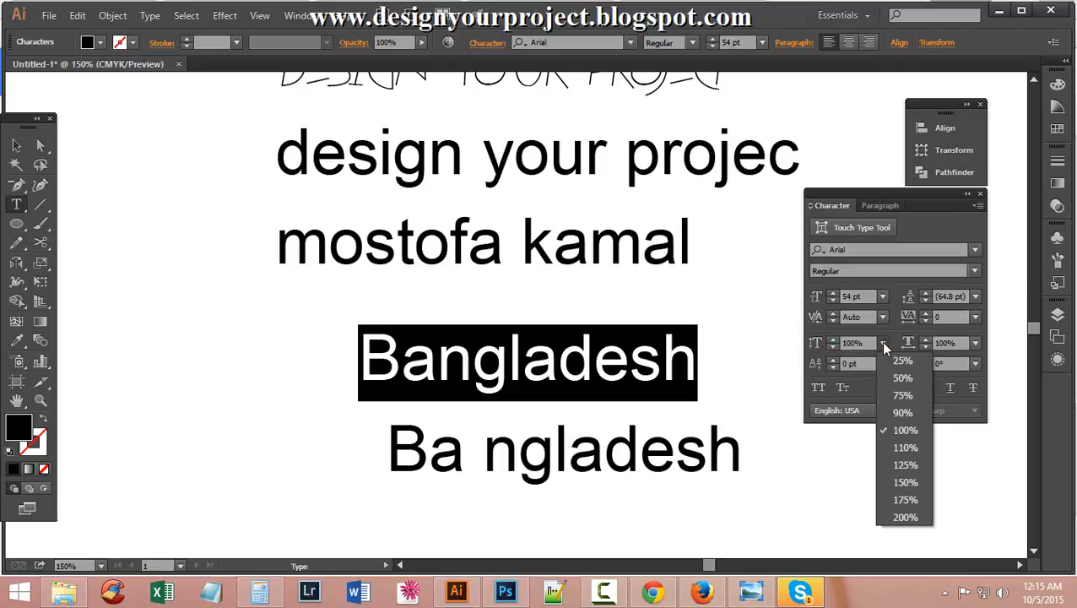
left_click(909, 516)
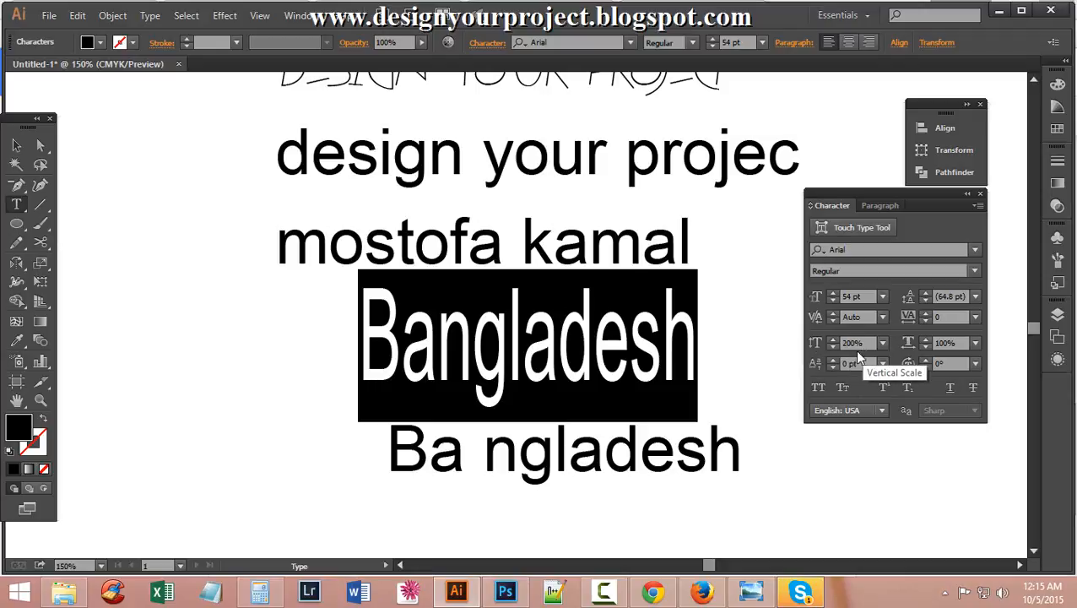
left_click(832, 339)
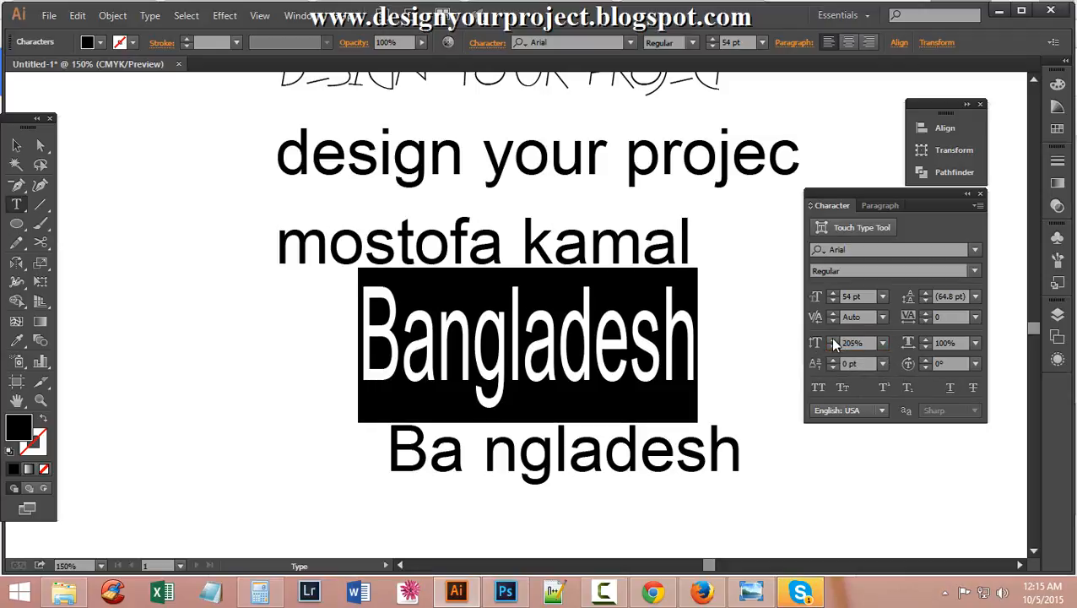
left_click(832, 339)
left_click(832, 339)
left_click(832, 339)
left_click(832, 339)
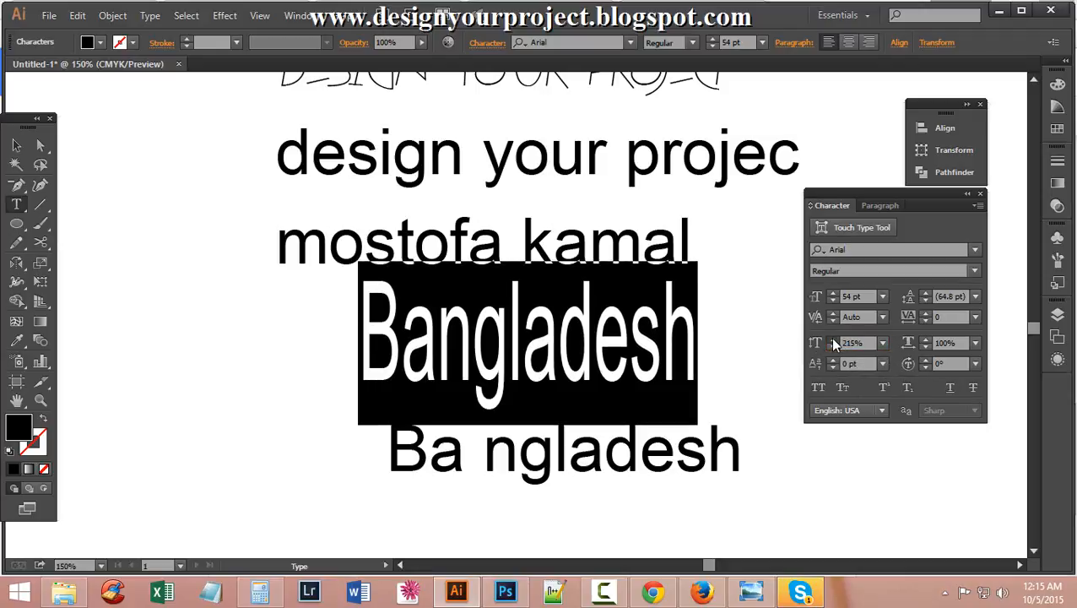
left_click(832, 340)
left_click(832, 339)
left_click(832, 339)
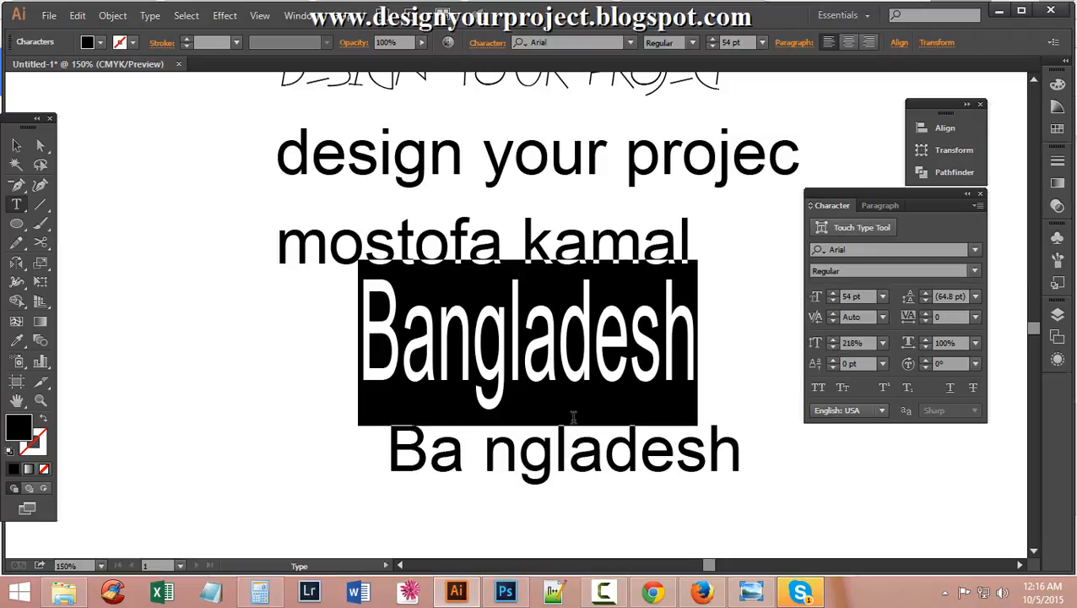
Squash Bangladesh to 75% vertical scale and deselect to view it.
left_click(882, 343)
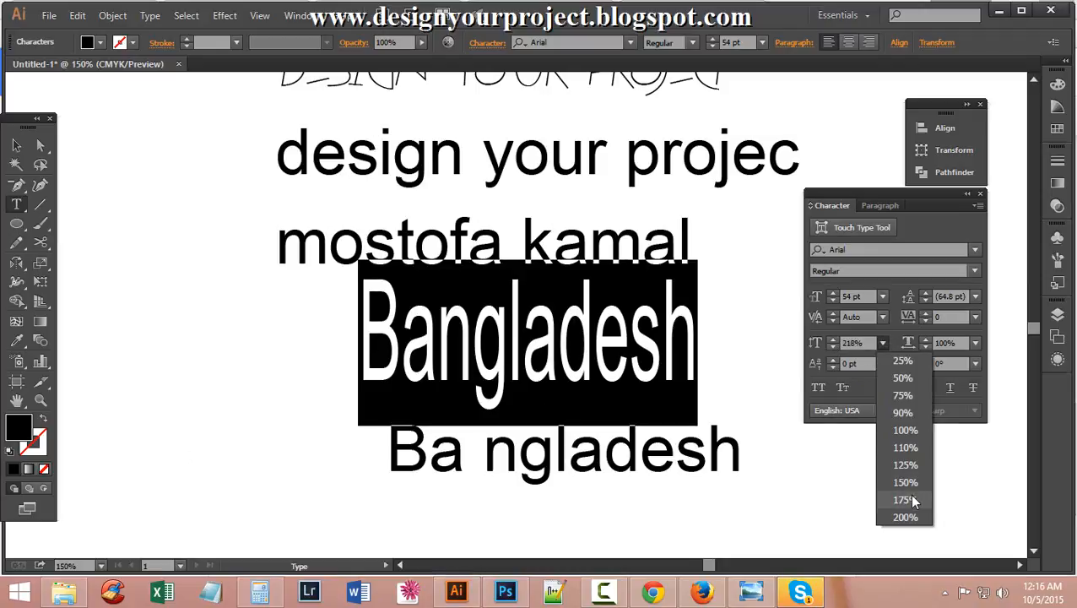
left_click(913, 397)
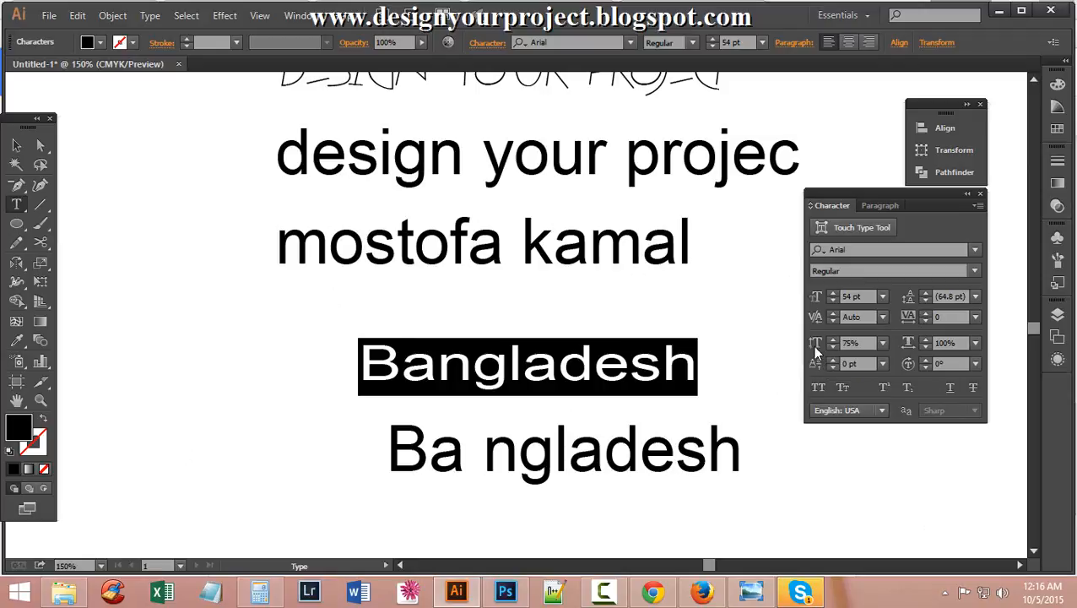
left_click(360, 447)
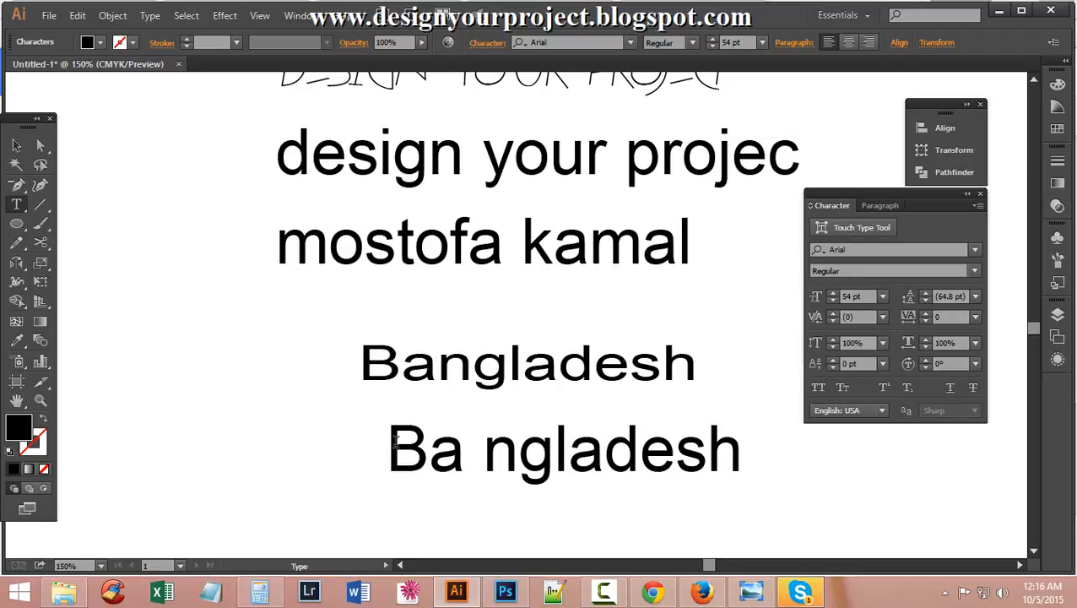
Widen the 'Ba ngladesh' line to 117% horizontal scale.
left_click_drag(393, 446, 807, 442)
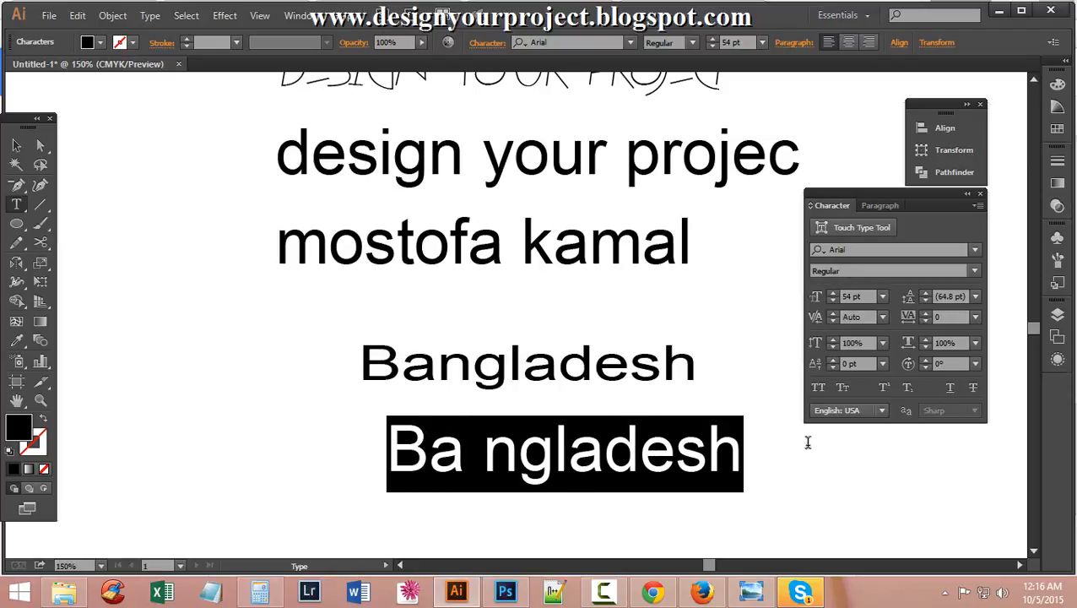
left_click(925, 338)
left_click(925, 338)
left_click(925, 338)
left_click(925, 338)
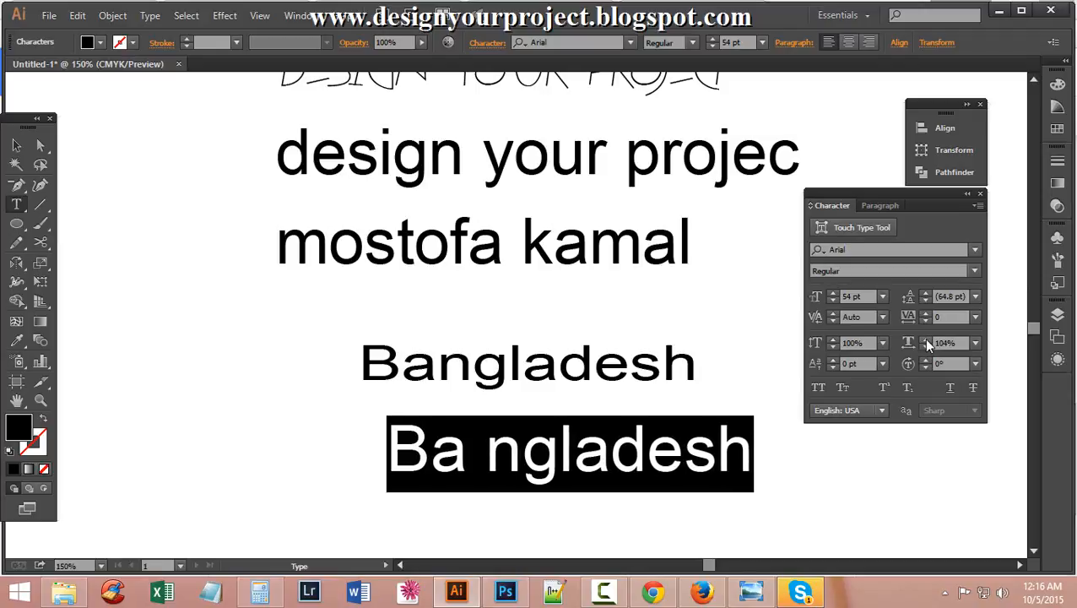
left_click(925, 338)
left_click(925, 338)
left_click(925, 338)
left_click(925, 338)
left_click(924, 338)
left_click(924, 338)
left_click(925, 339)
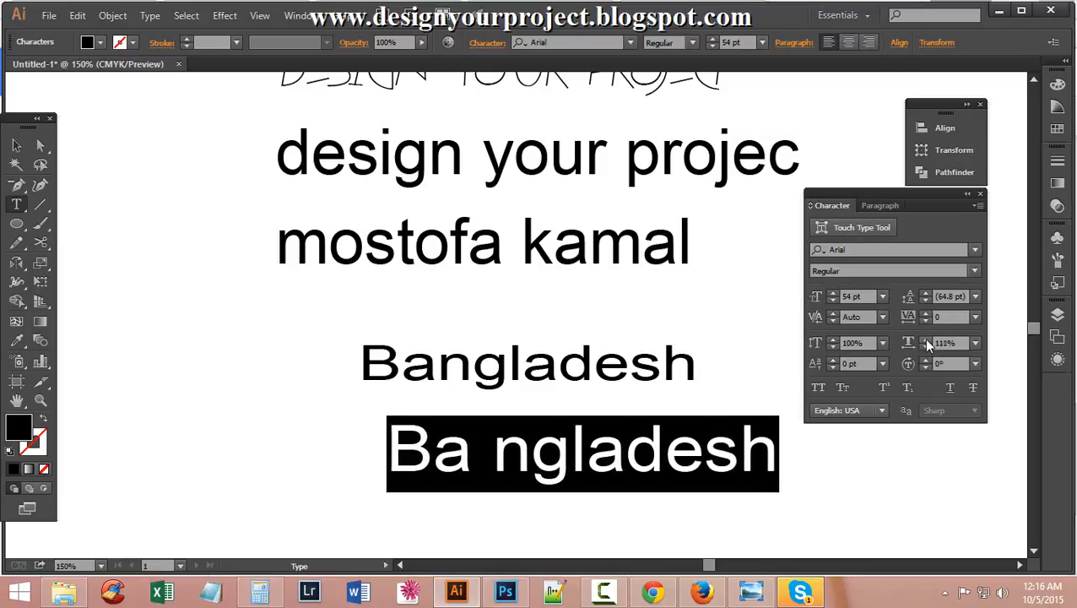
left_click(925, 338)
left_click(925, 338)
left_click(925, 338)
left_click(925, 339)
left_click(925, 339)
left_click(925, 338)
Delete the stray space, then squeeze Bangladesh to 25% horizontal scale.
left_click(503, 477)
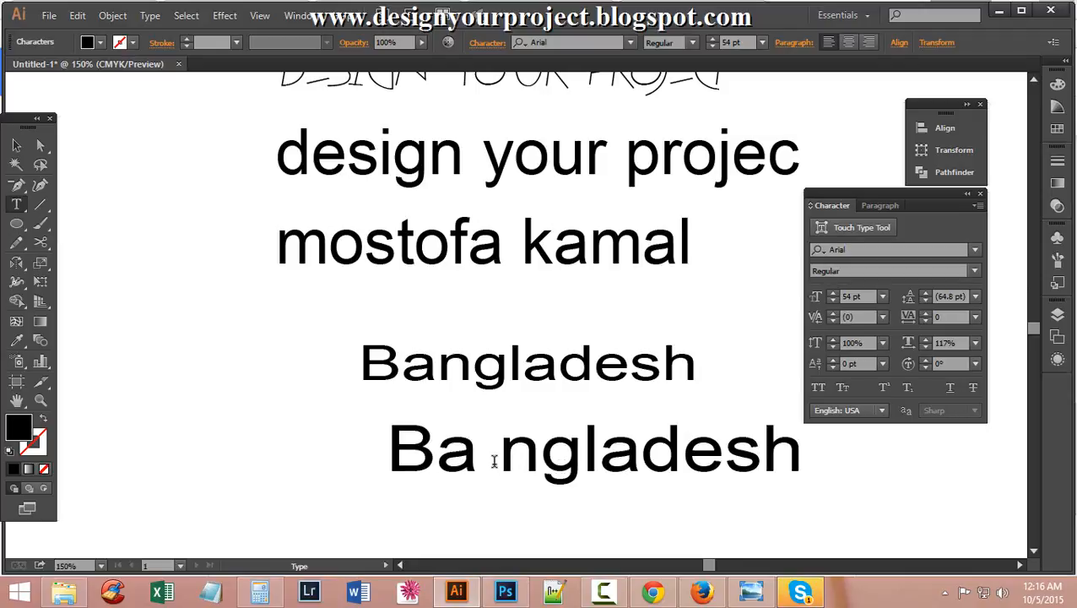
key("Delete")
left_click_drag(362, 445, 789, 417)
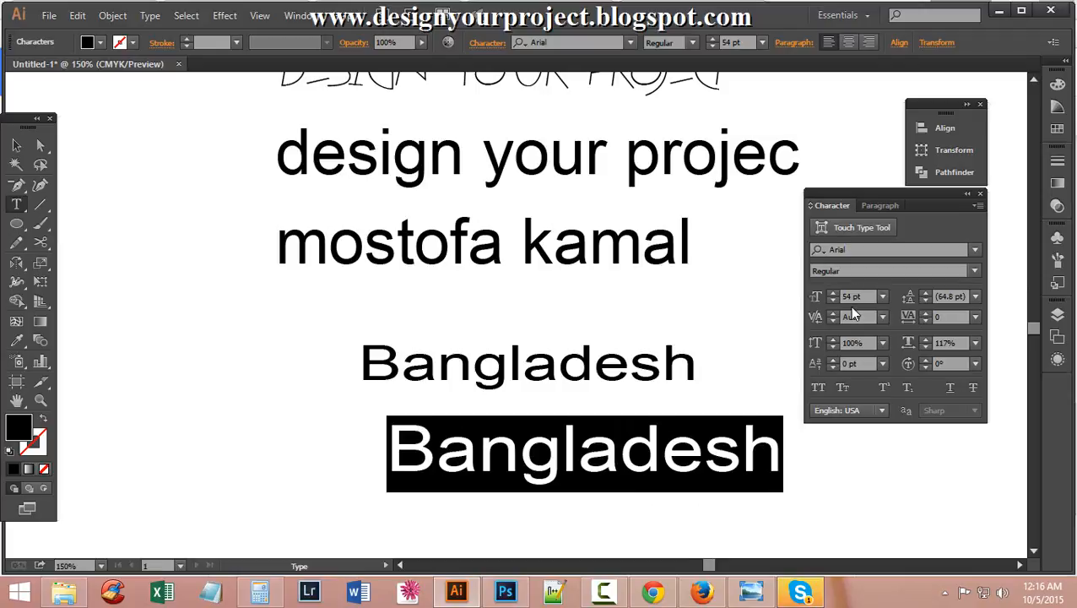
left_click(925, 342)
left_click(925, 342)
left_click(925, 342)
left_click(925, 341)
left_click(925, 342)
left_click(925, 342)
left_click(924, 342)
left_click(925, 342)
left_click(925, 342)
left_click(925, 341)
left_click(925, 342)
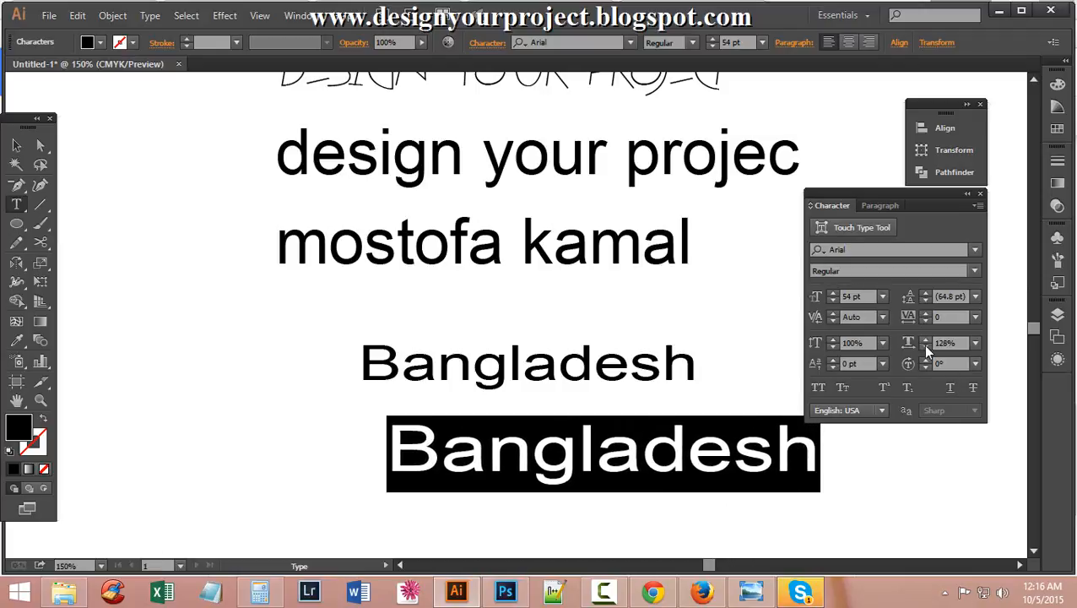
left_click(925, 346)
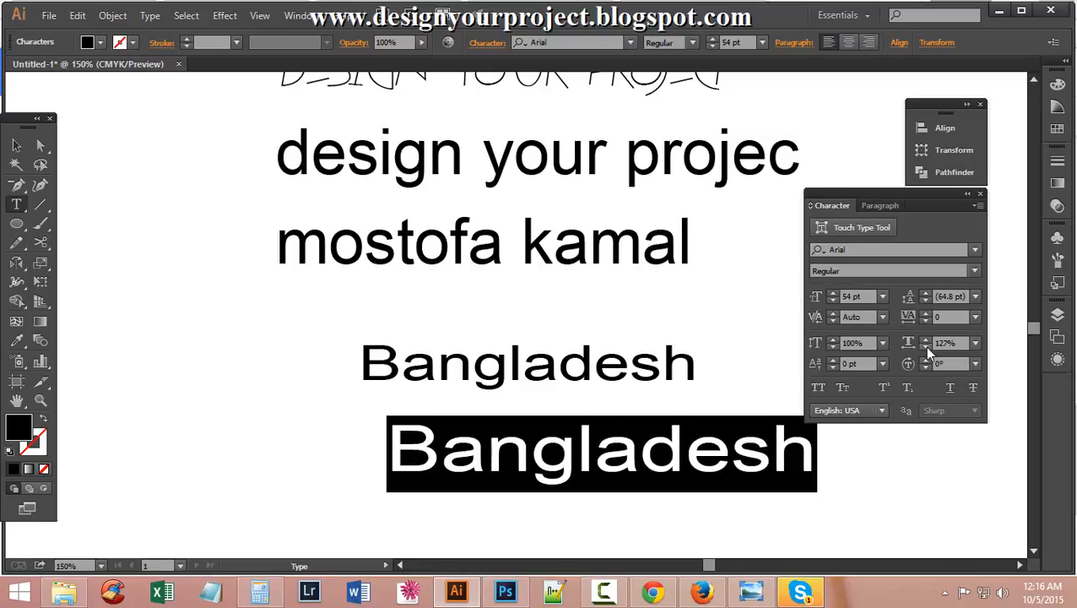
left_click(976, 343)
left_click(994, 355)
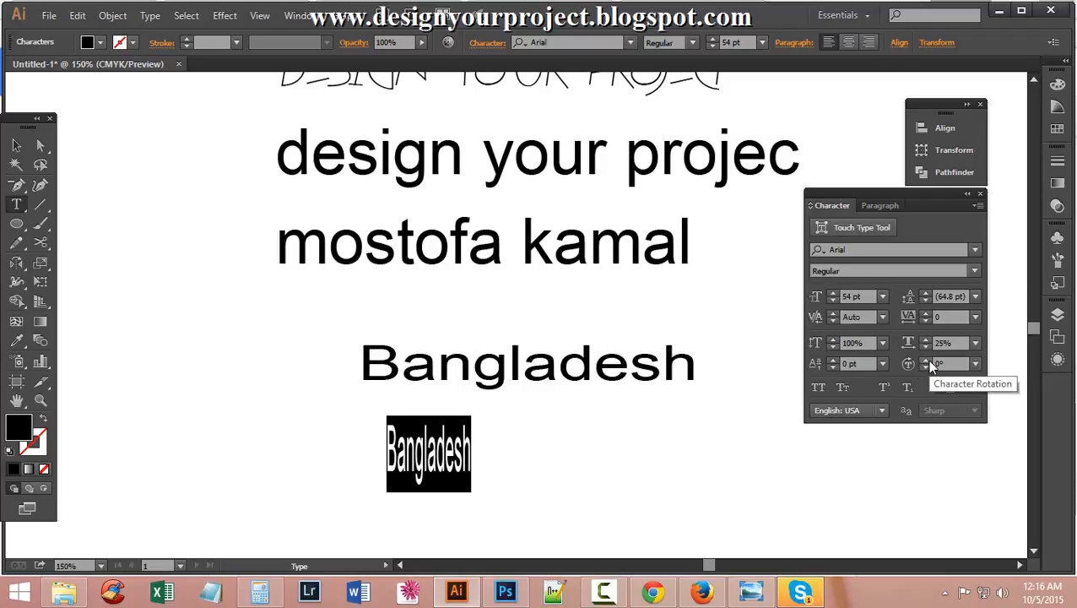
In Photoshop, select the wide top text line and open its Character panel.
left_click(503, 593)
scroll(677, 341, "up", 3)
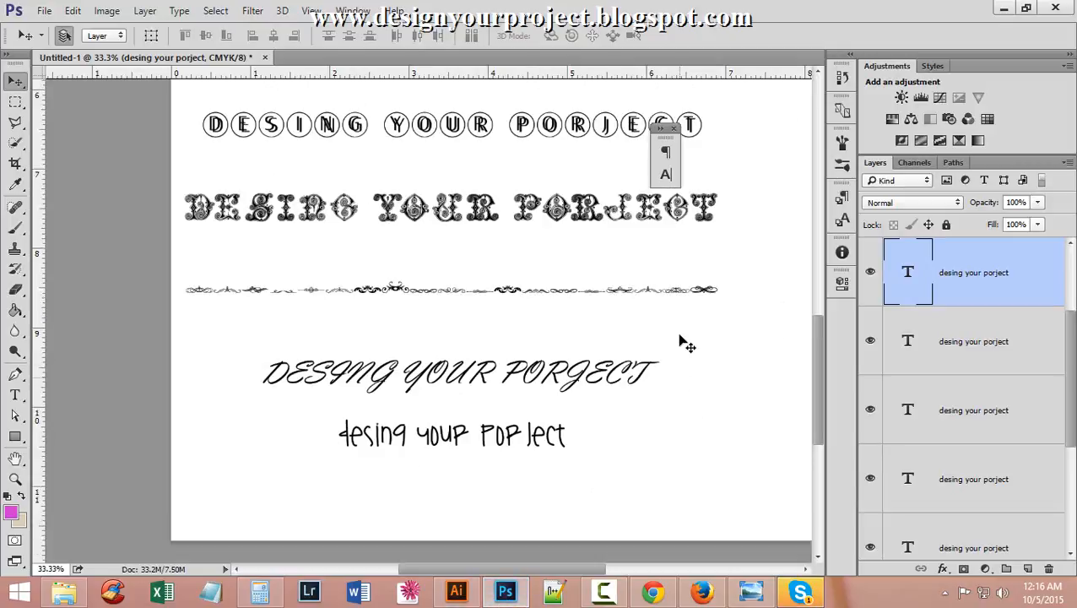
scroll(680, 300, "up", 10)
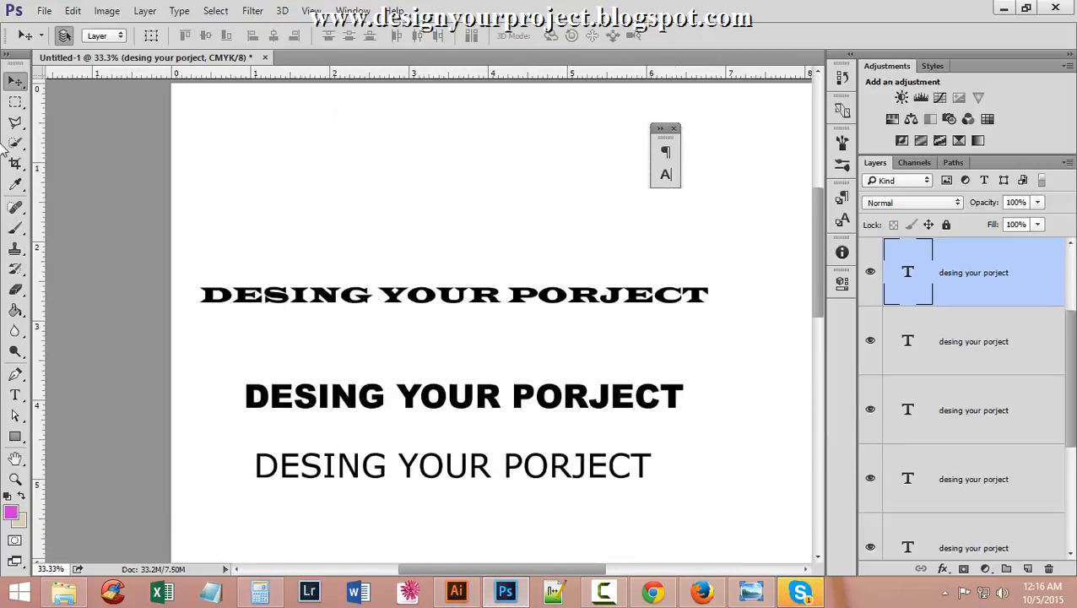
left_click(15, 395)
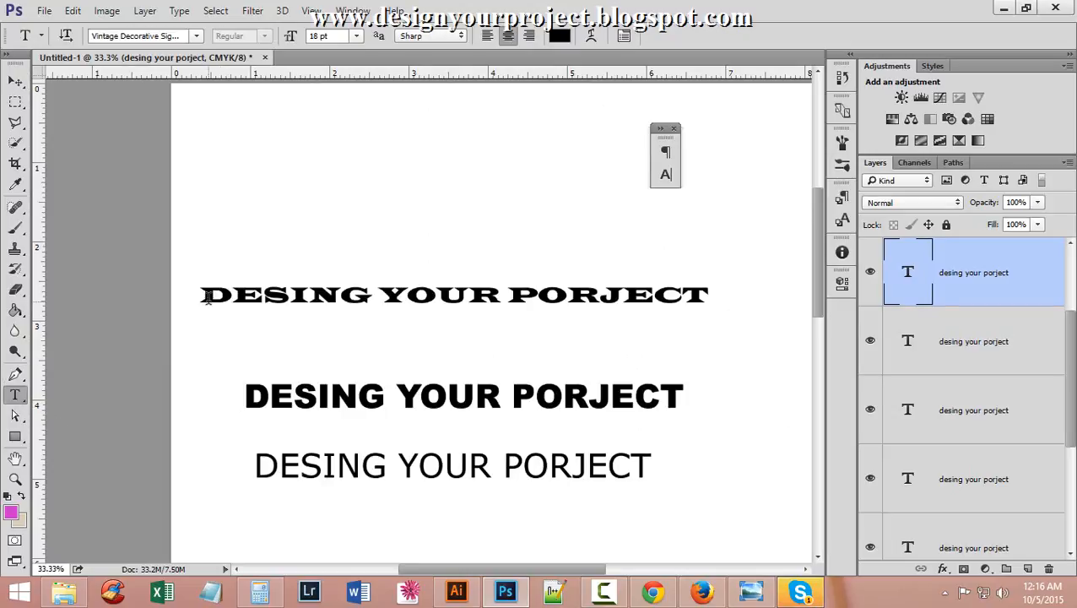
left_click_drag(202, 295, 785, 289)
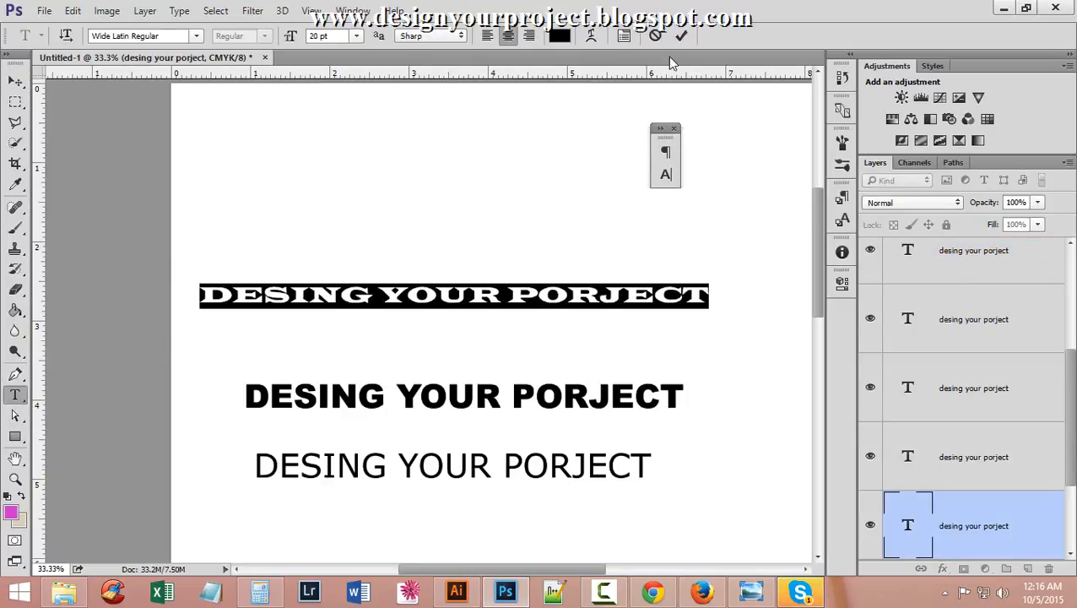
left_click(628, 39)
left_click_drag(588, 146, 717, 127)
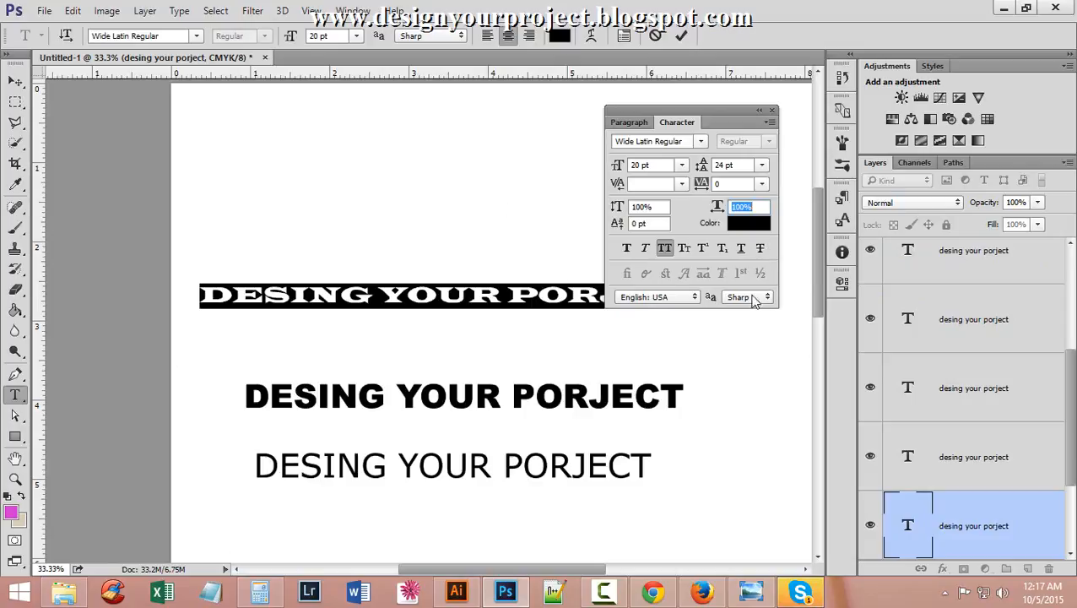
Switch between Illustrator and Photoshop, ending back in Illustrator.
left_click(458, 591)
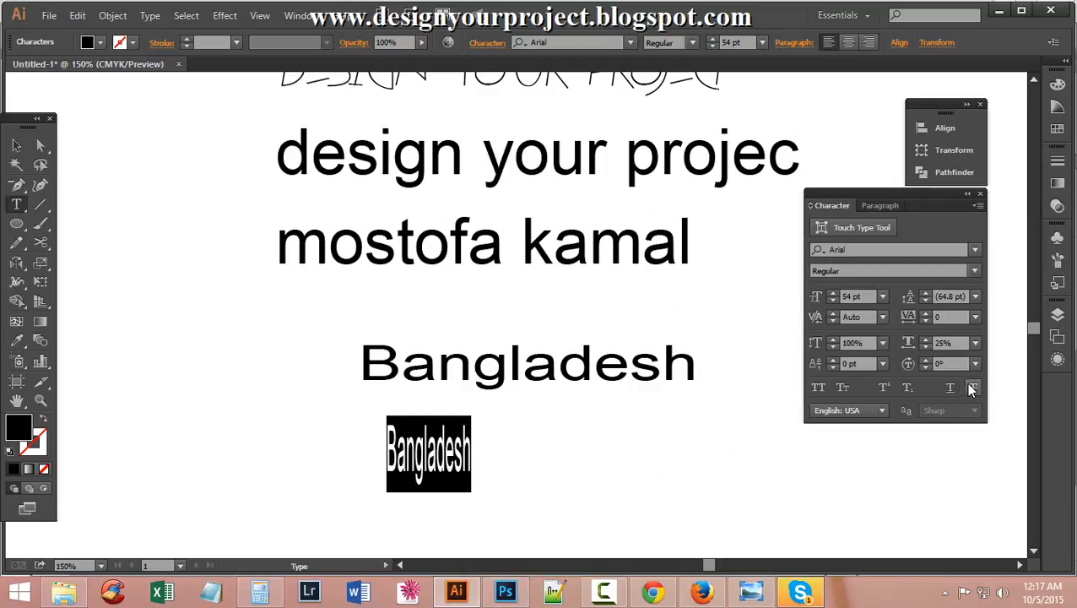
left_click(505, 591)
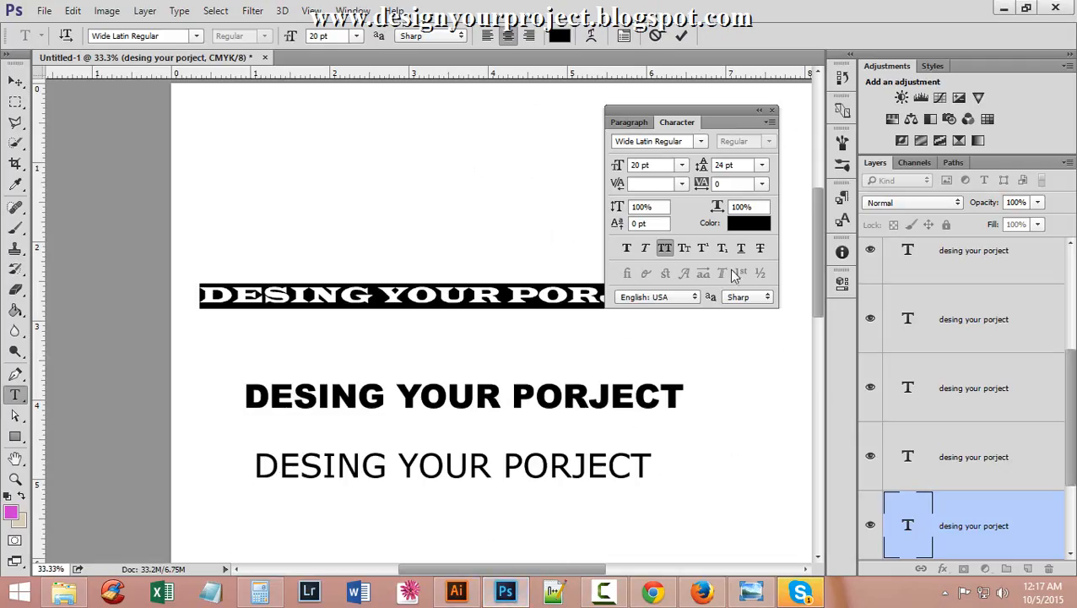
left_click(460, 594)
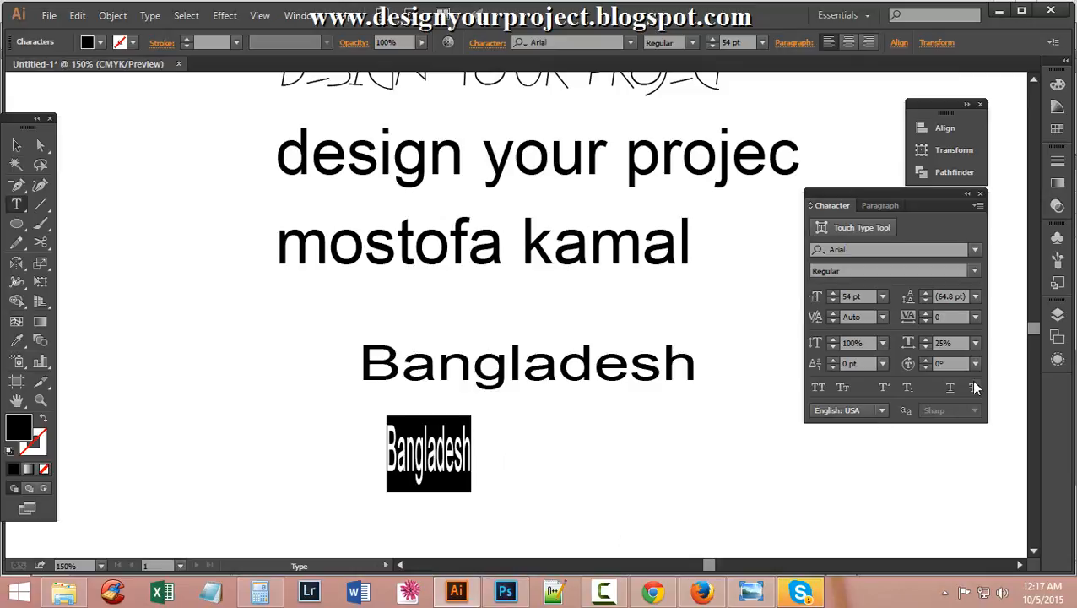
Rotate the narrow Bangladesh characters to 28°, then switch to Photoshop.
left_click(926, 362)
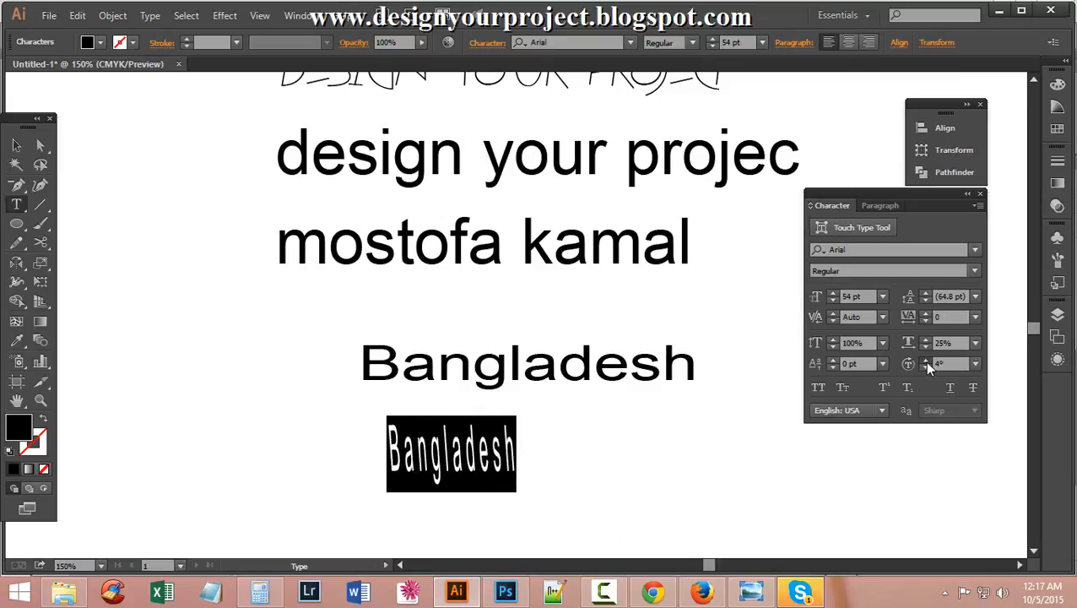
left_click_drag(924, 361, 926, 362)
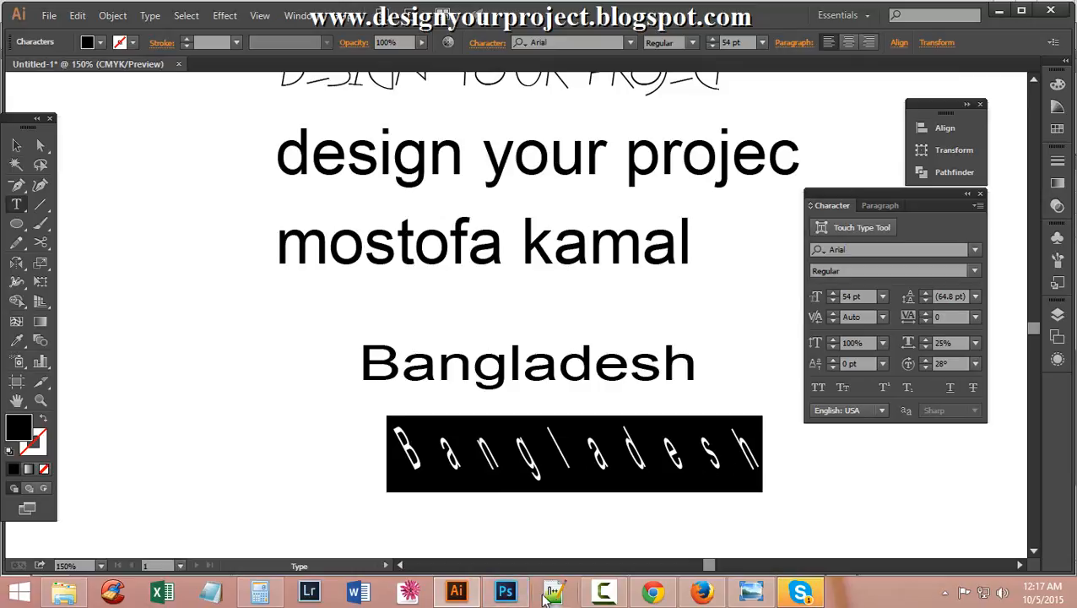
left_click(505, 594)
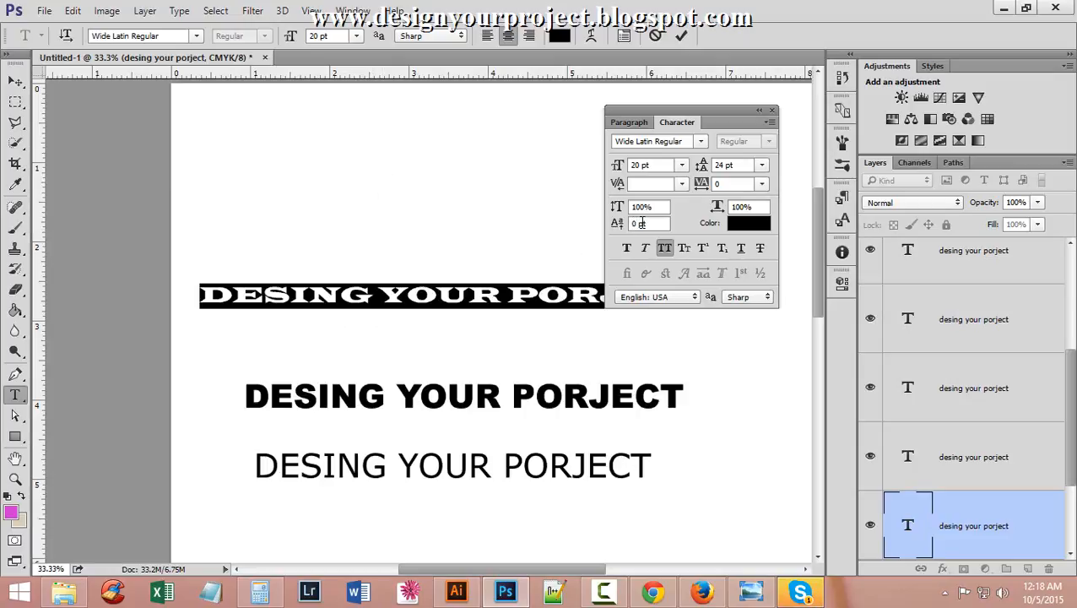
Shift the banner text 48 pt above its baseline and make it lowercase faux italic, not bold.
key("Up")
key("Up")
key("Up")
key("Up")
key("Up")
key("Up")
key("Up")
key("Up")
key("Up")
key("Up")
key("Up")
key("Up")
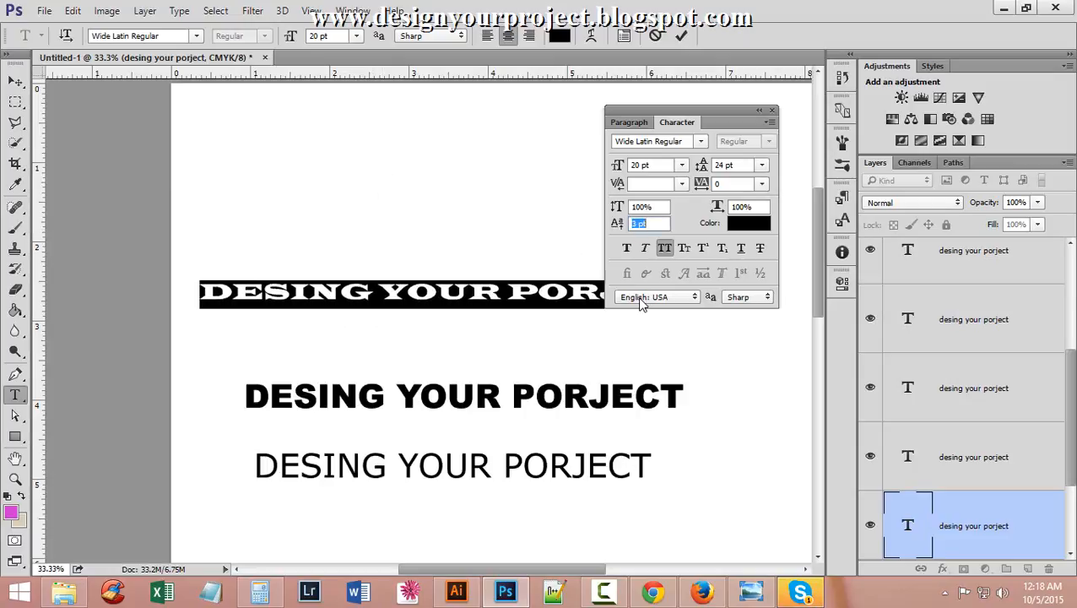
key("Up")
key("Up")
key("Up")
key("Up")
key("Up")
key("Up")
key("Up")
key("Up")
key("Up")
key("Up")
key("Up")
key("Up")
key("Up")
key("Up")
key("Up")
key("Up")
key("Up")
key("Up")
key("Up")
key("Up")
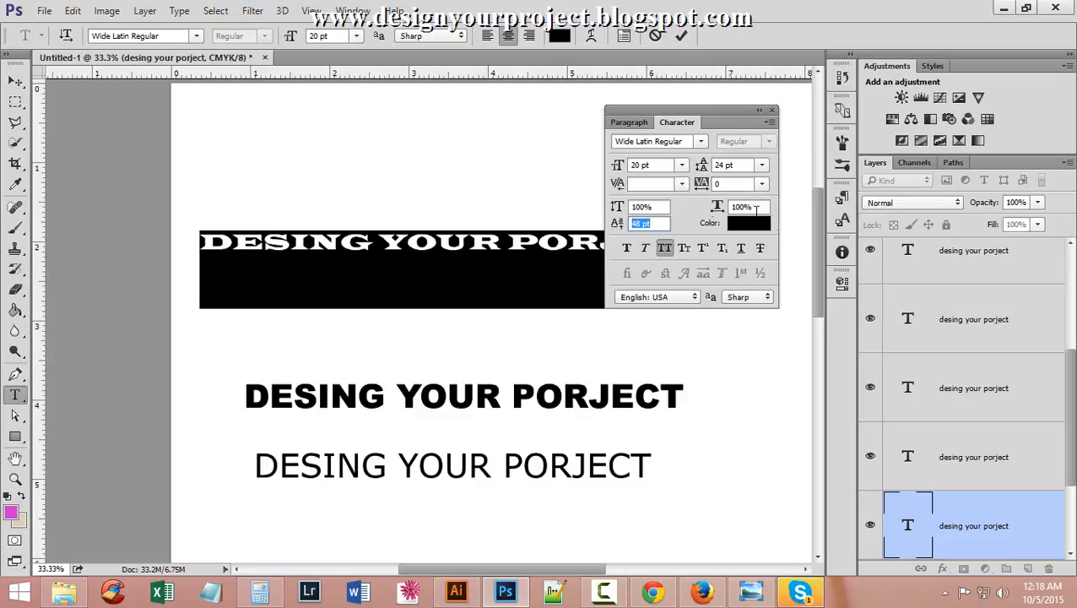
left_click(626, 249)
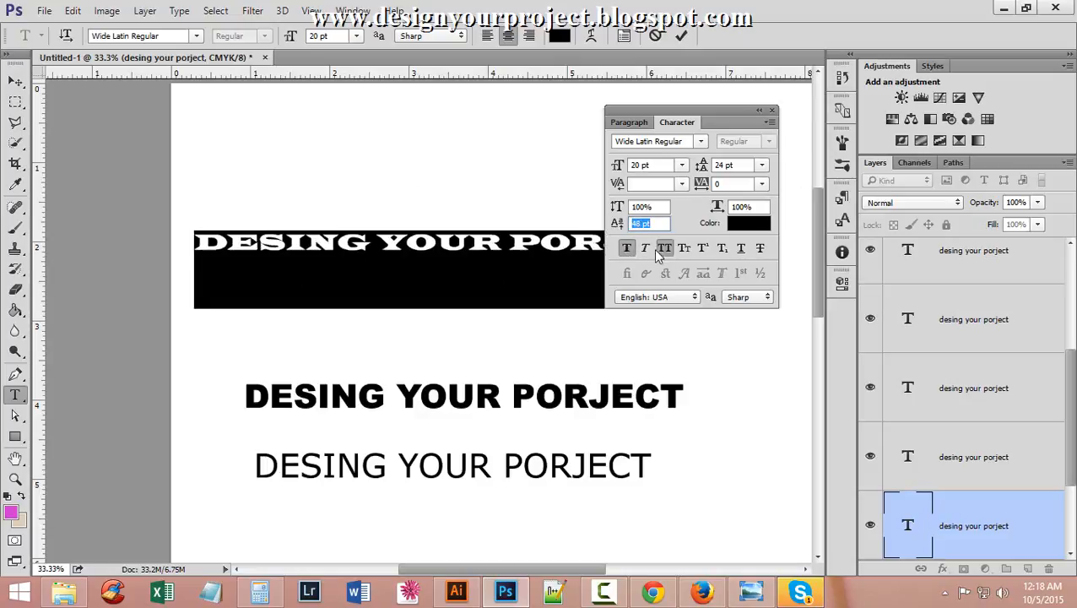
left_click(664, 247)
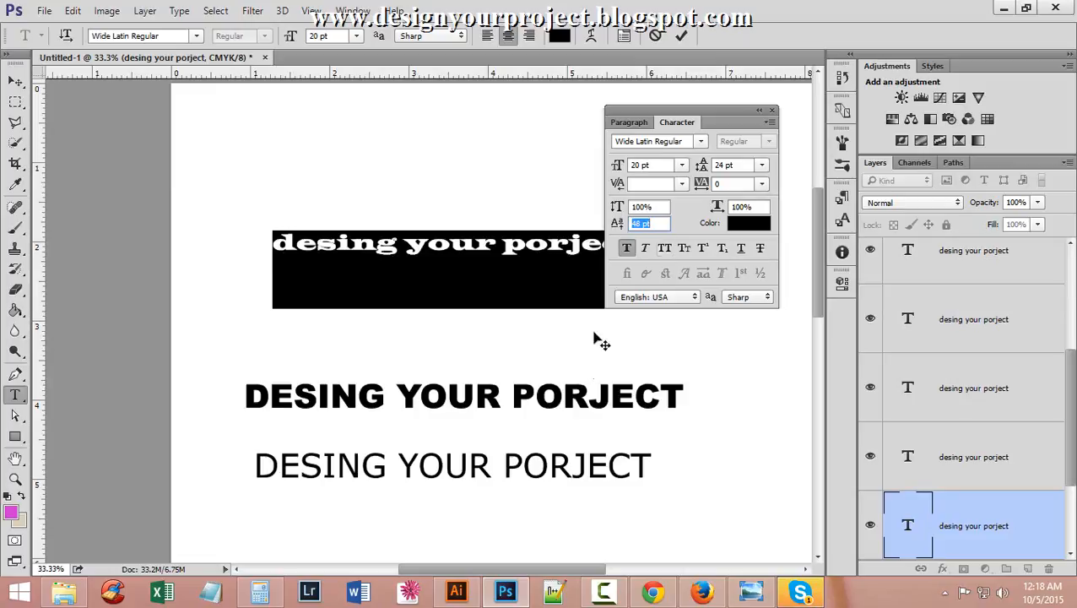
left_click(643, 248)
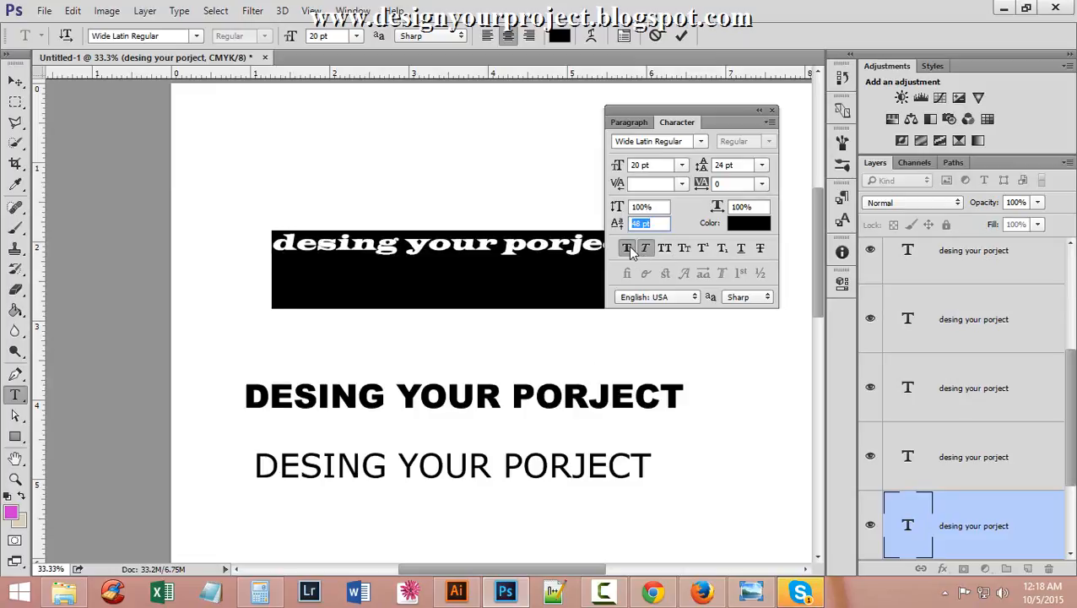
left_click(627, 248)
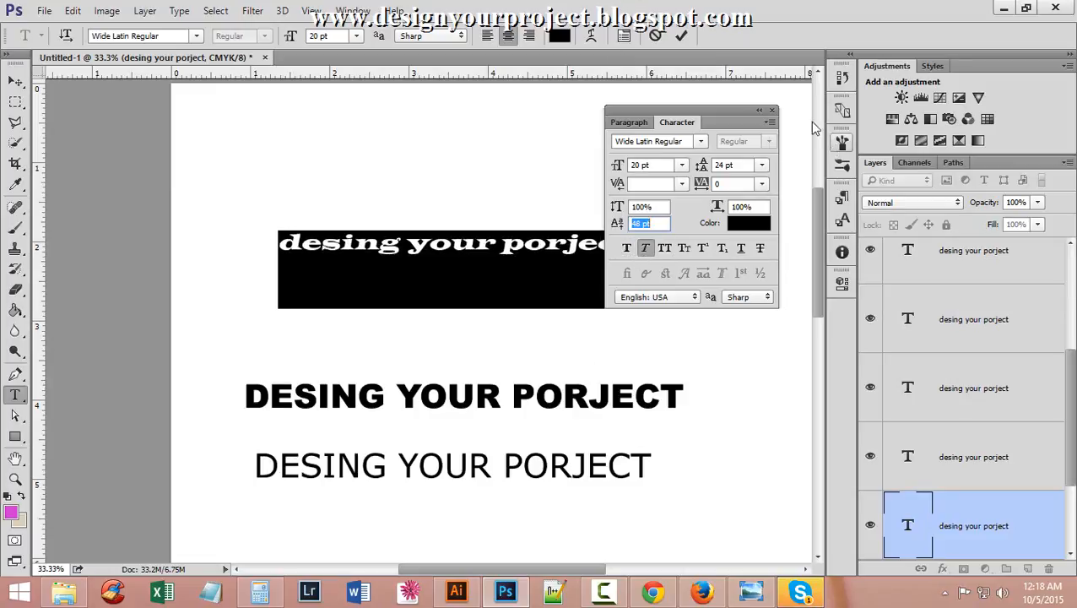
Collapse the Character panel and zoom out to see the whole page.
left_click(760, 113)
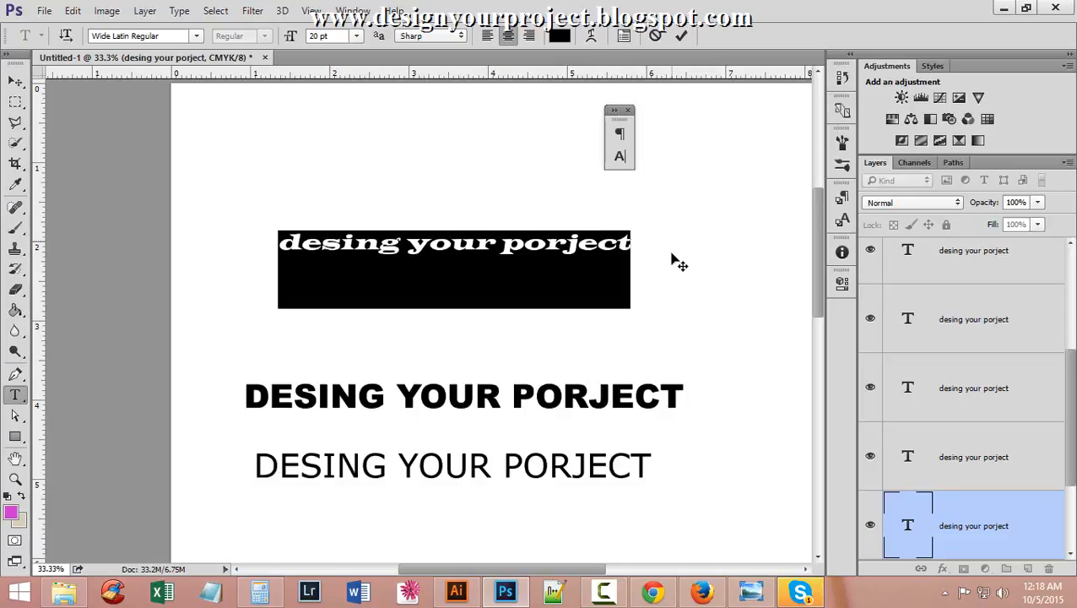
scroll(679, 264, "down", 5)
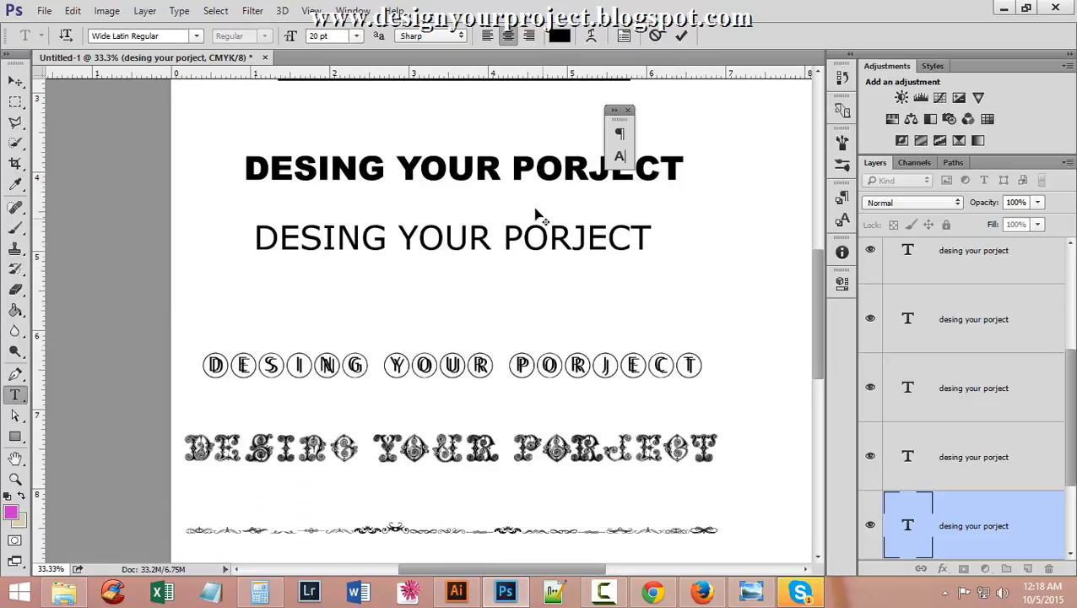
key("ctrl+minus")
key("ctrl+minus")
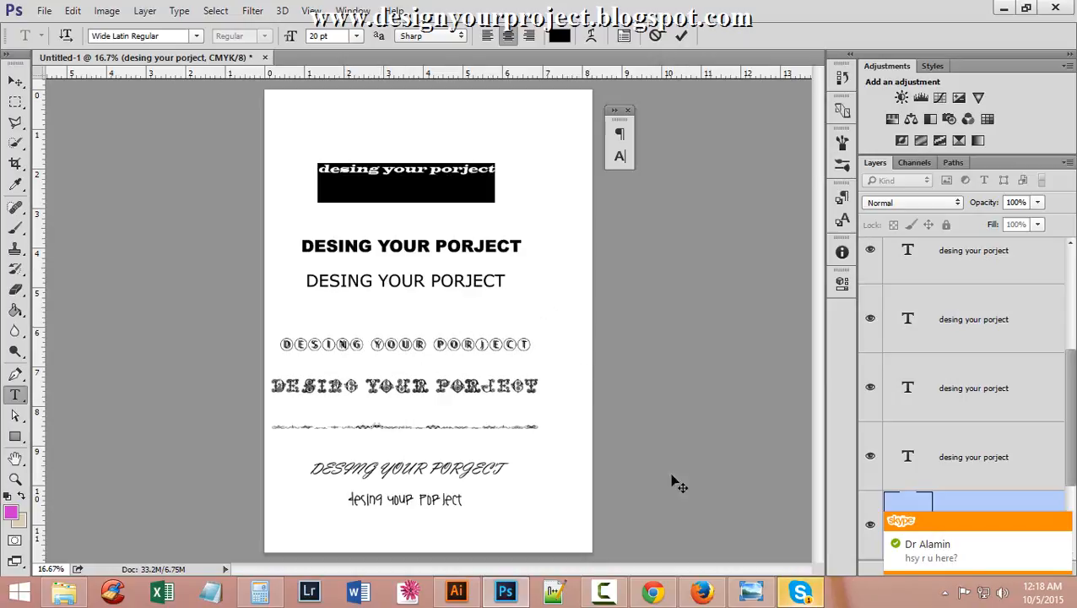
Switch to the tryphographic notes in Chrome and select the document's URL in the address bar.
left_click(652, 590)
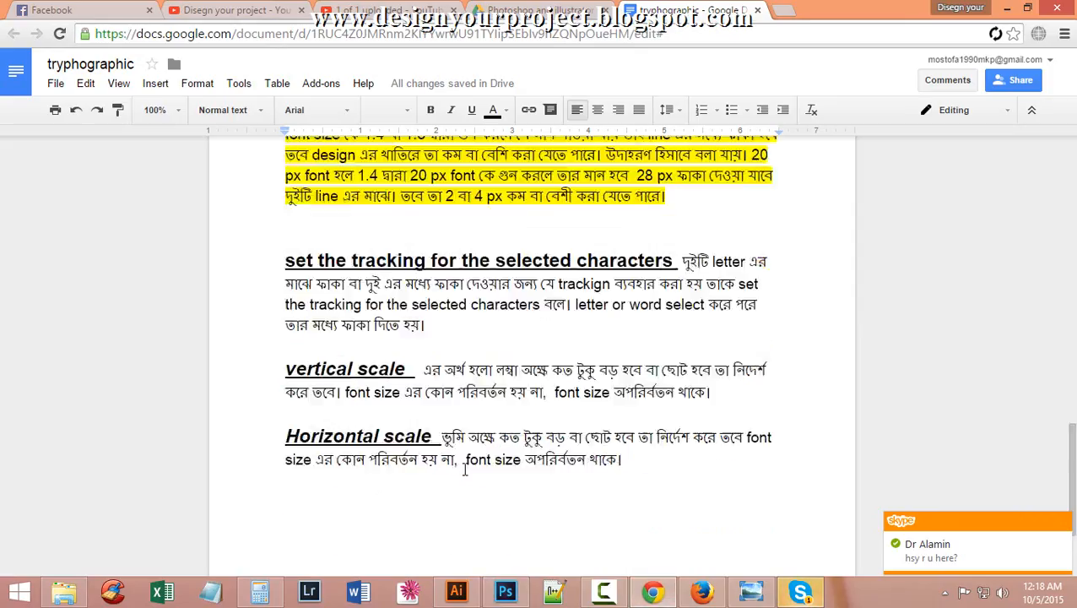
scroll(463, 470, "down", 2)
scroll(464, 457, "up", 7)
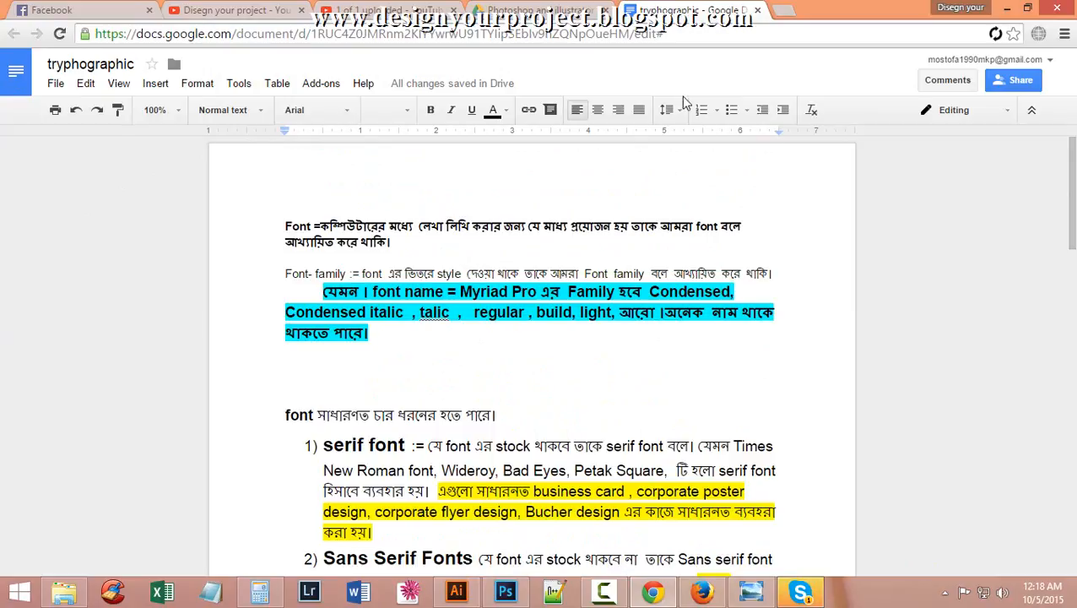
left_click_drag(689, 35, 95, 36)
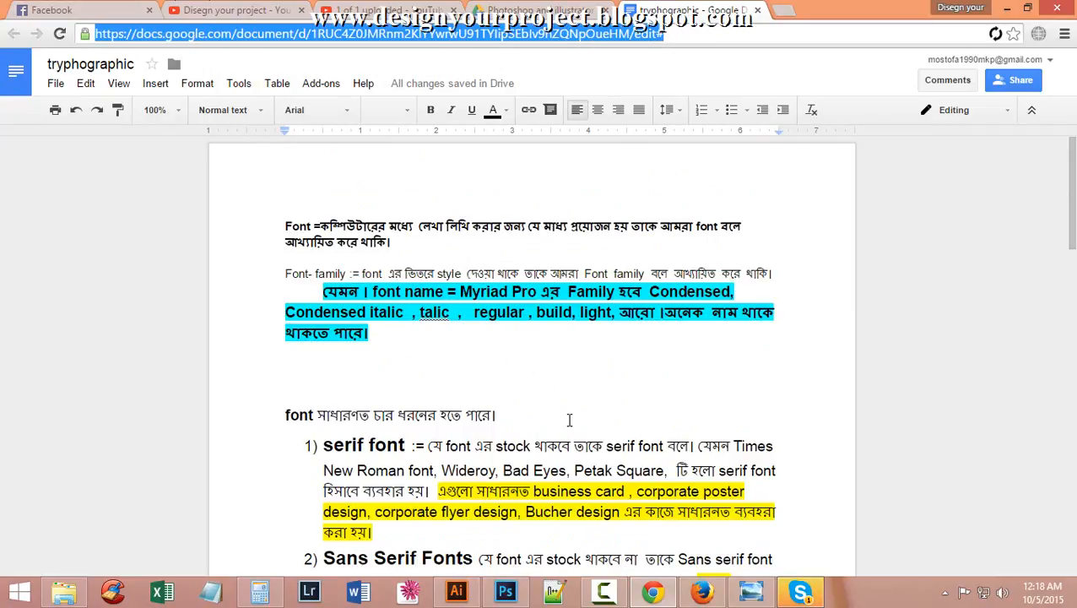